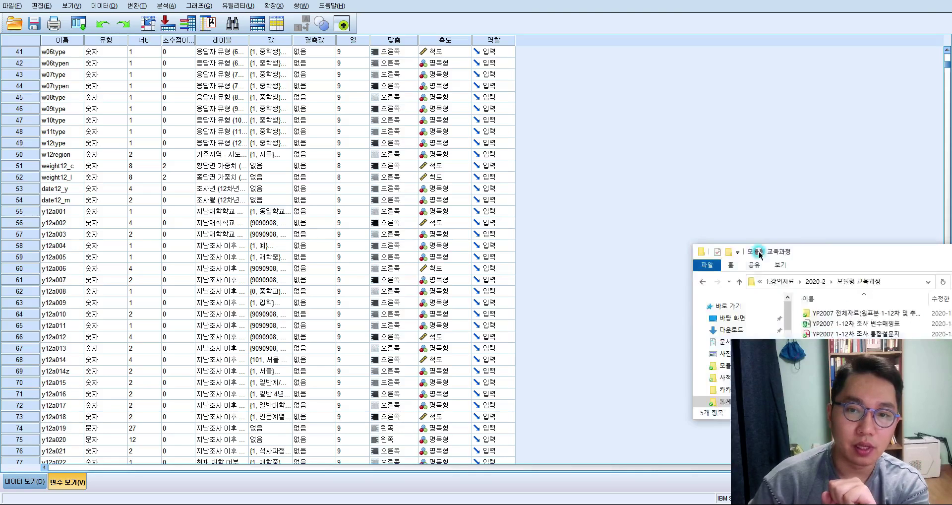
# Step: Open the 원표본 folder inside the spss folder of the YP2007 전체자료 data
pyautogui.doubleClick(548, 300)
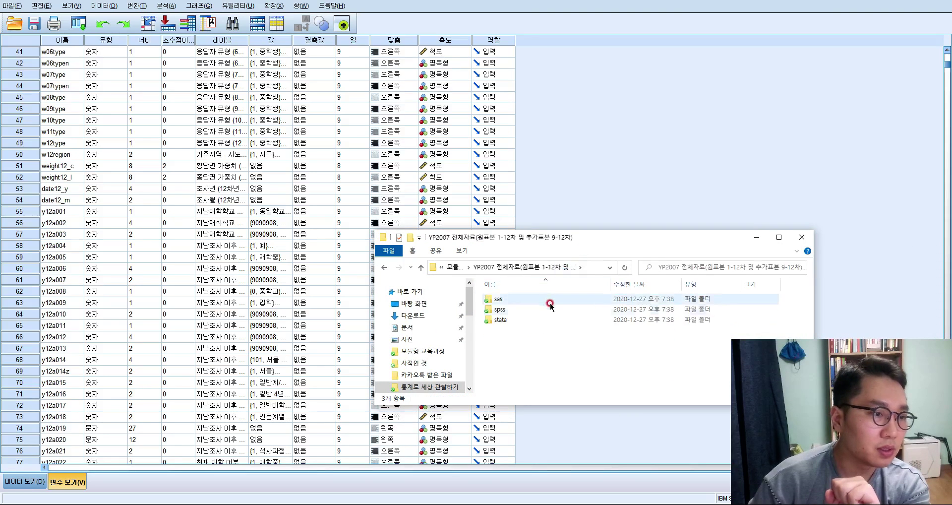
pyautogui.doubleClick(545, 309)
pyautogui.click(546, 300)
pyautogui.doubleClick(545, 299)
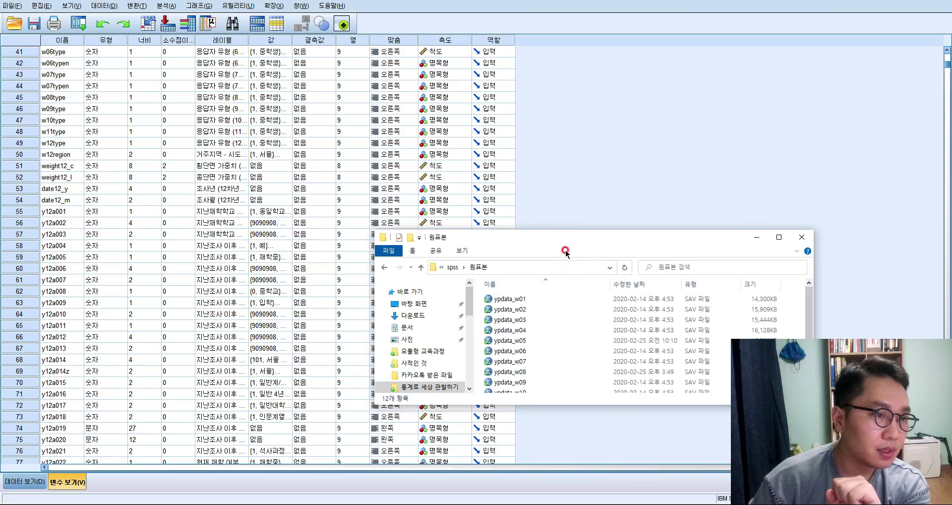
# Step: Select the ypdata_w11 data file in the 원표본 folder and move the file window out of the way
pyautogui.moveTo(565, 249); pyautogui.dragTo(547, 144)
pyautogui.scroll(-1, 548, 251)
pyautogui.click(524, 291)
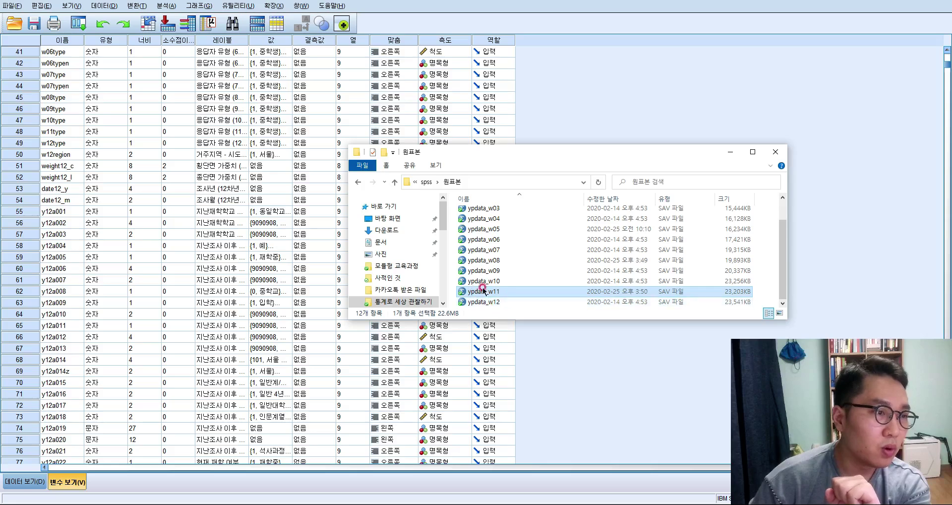
pyautogui.doubleClick(513, 291)
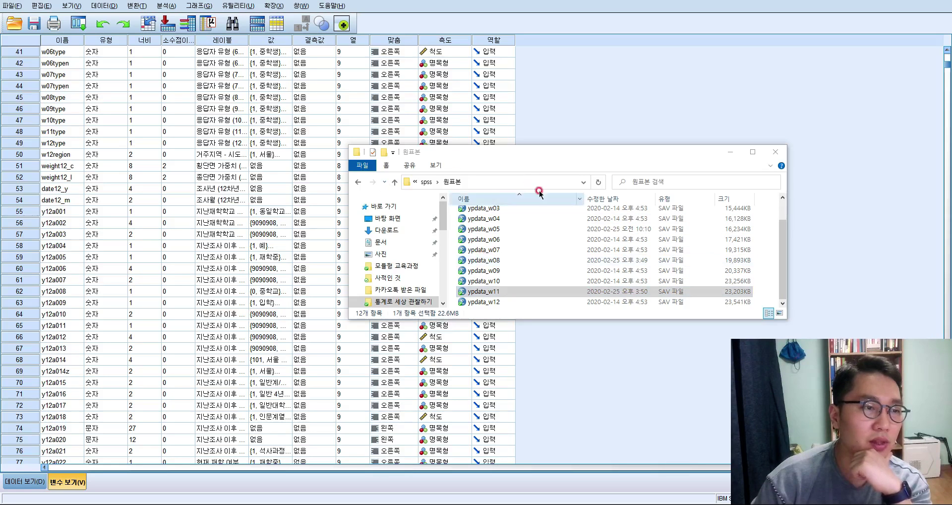
pyautogui.moveTo(703, 155); pyautogui.dragTo(951, 157)
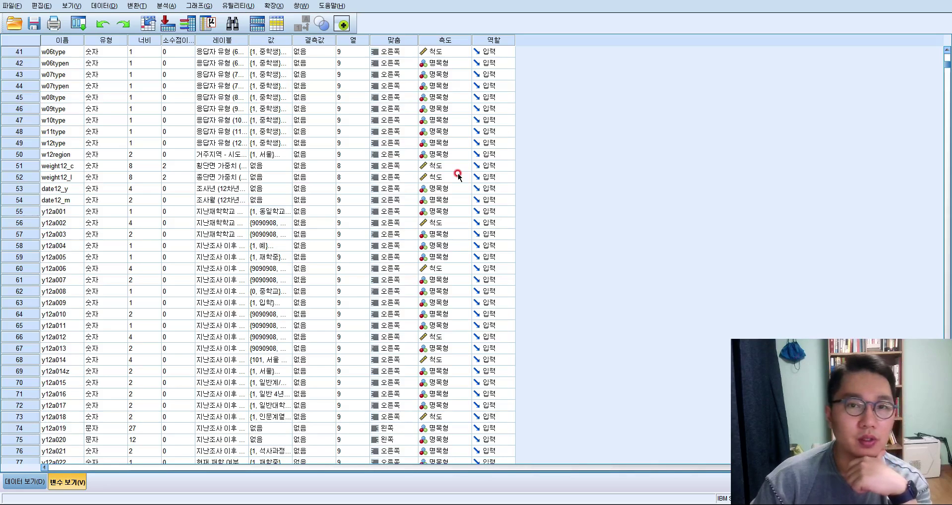
# Step: Return to the beginning of the variable list, at sampid
pyautogui.click(59, 88)
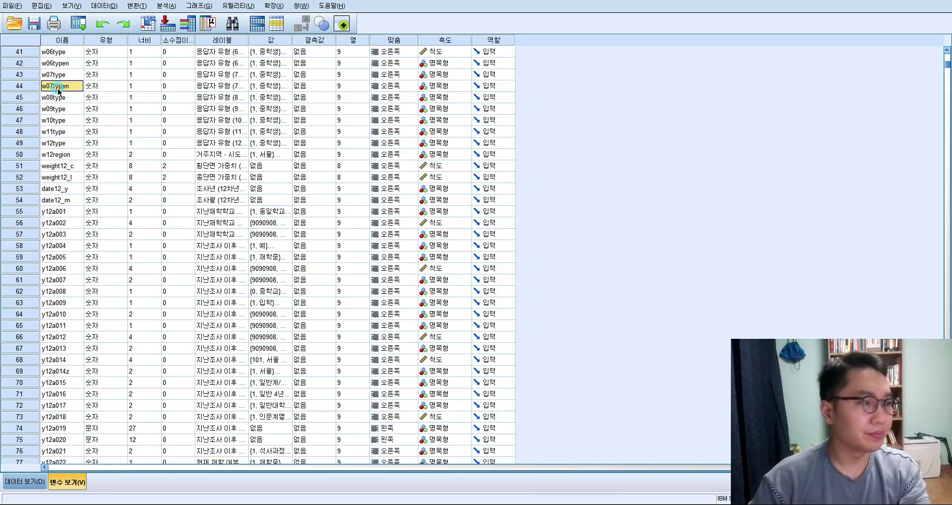
pyautogui.press('pageup')
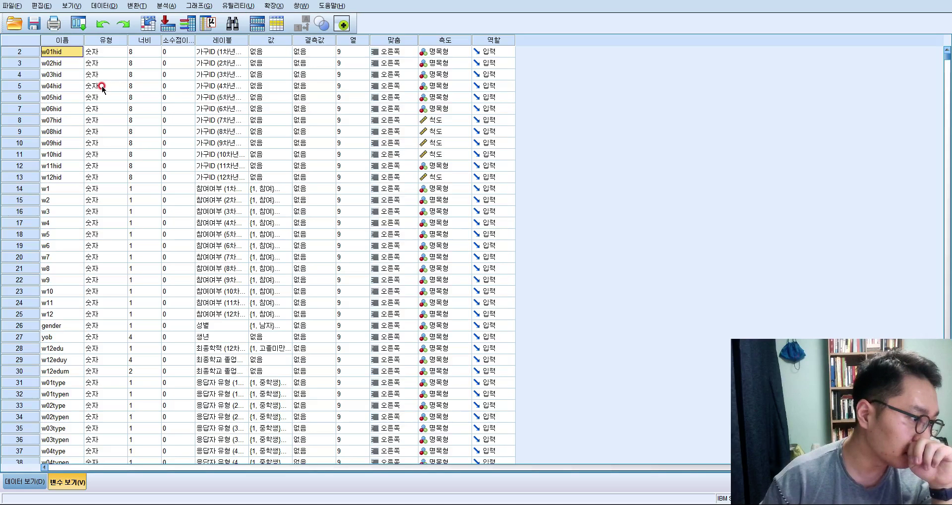
pyautogui.scroll(1, 101, 87)
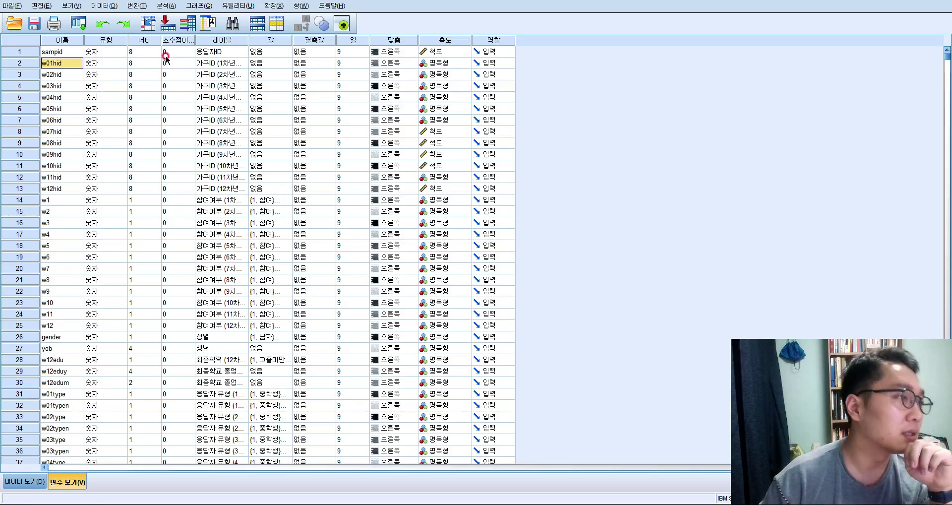
# Step: Review the options for merging files (파일 합치기) among the data commands without running one
pyautogui.click(110, 6)
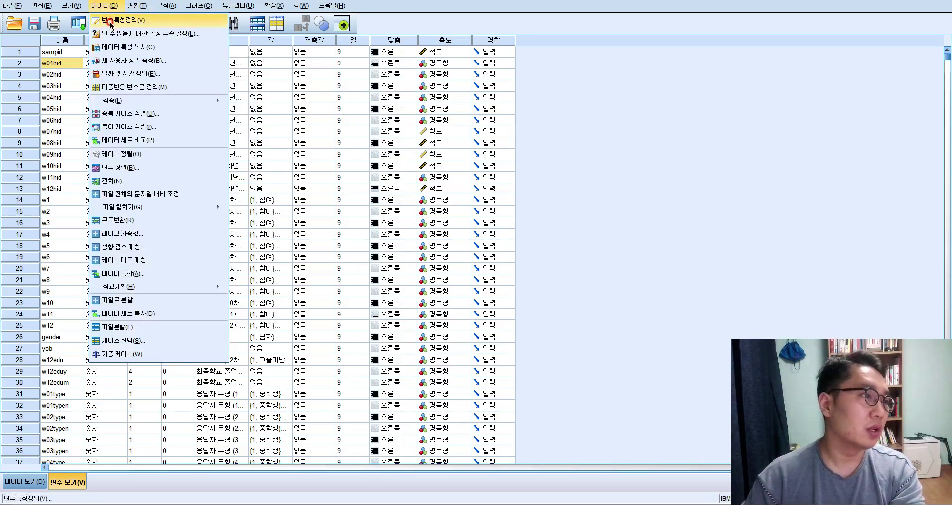
pyautogui.moveTo(172, 211)
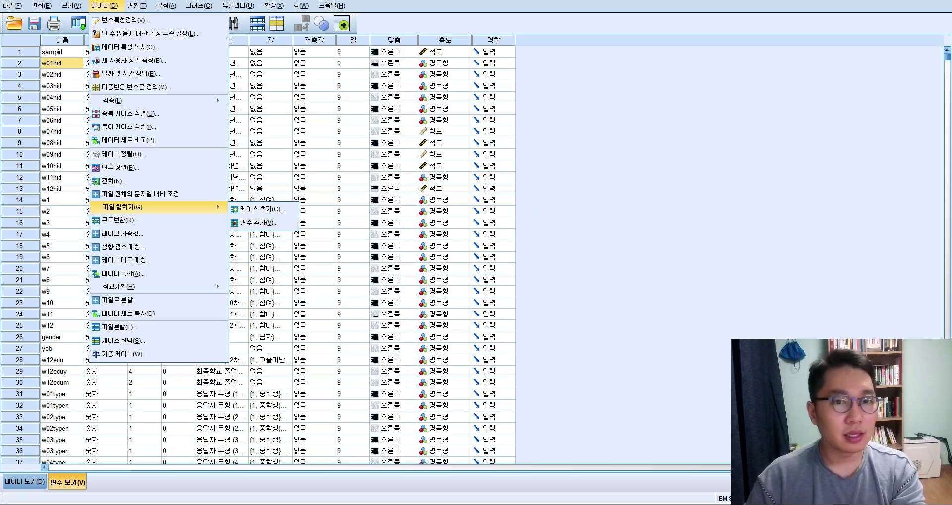
pyautogui.click(846, 103)
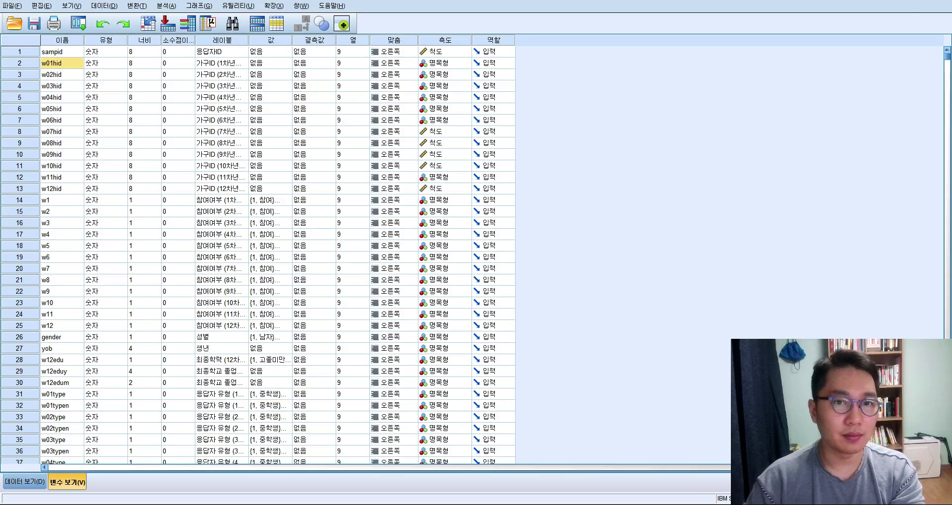
# Step: Annotate the empty area with two stacked boxes labelled A and B, and mark the data commands (데이터) with an arrow
pyautogui.moveTo(574, 94)
pyautogui.mouseDown()
pyautogui.moveTo(585, 195)
pyautogui.moveTo(694, 208)
pyautogui.moveTo(691, 94)
pyautogui.moveTo(575, 94)
pyautogui.mouseUp()
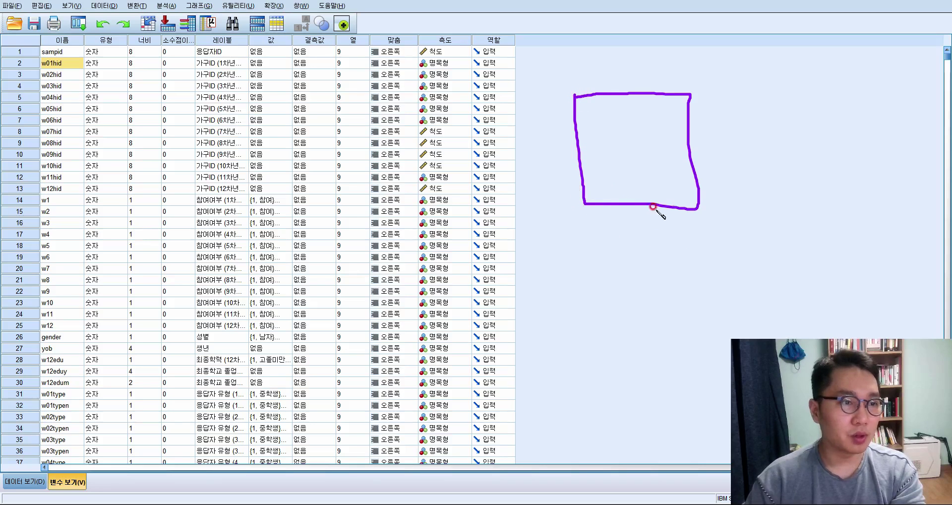
pyautogui.moveTo(592, 216)
pyautogui.mouseDown()
pyautogui.moveTo(615, 323)
pyautogui.moveTo(690, 287)
pyautogui.moveTo(656, 219)
pyautogui.moveTo(592, 220)
pyautogui.mouseUp()
pyautogui.moveTo(551, 99); pyautogui.dragTo(555, 99)
pyautogui.moveTo(571, 220); pyautogui.dragTo(577, 249)
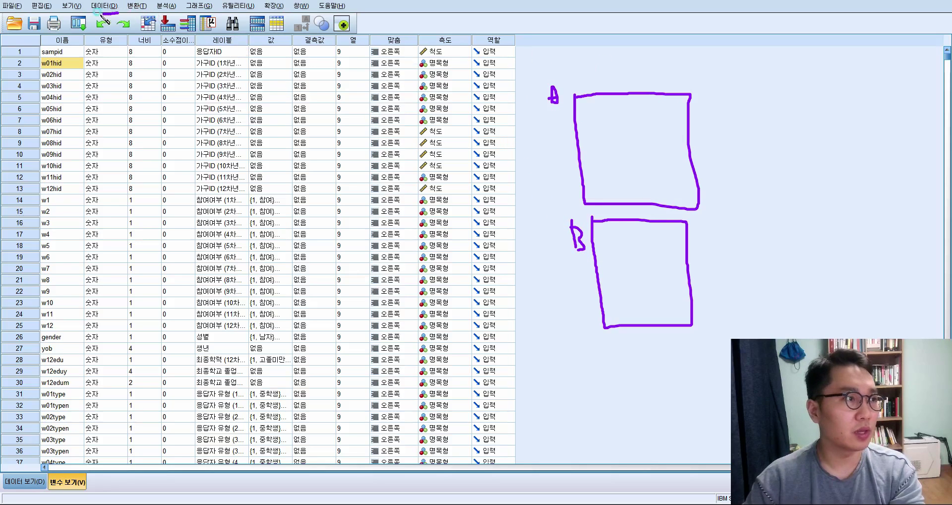
pyautogui.moveTo(92, 14)
pyautogui.mouseDown()
pyautogui.moveTo(121, 14)
pyautogui.moveTo(171, 55)
pyautogui.moveTo(180, 79)
pyautogui.mouseUp()
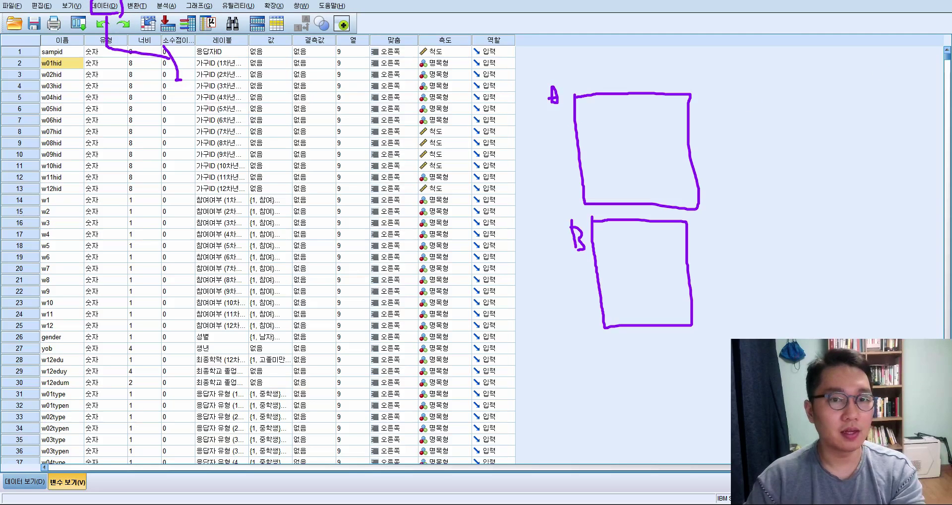
# Step: Look at the Add Cases option (케이스 추가) for stacking files, leaving without running it
pyautogui.click(104, 6)
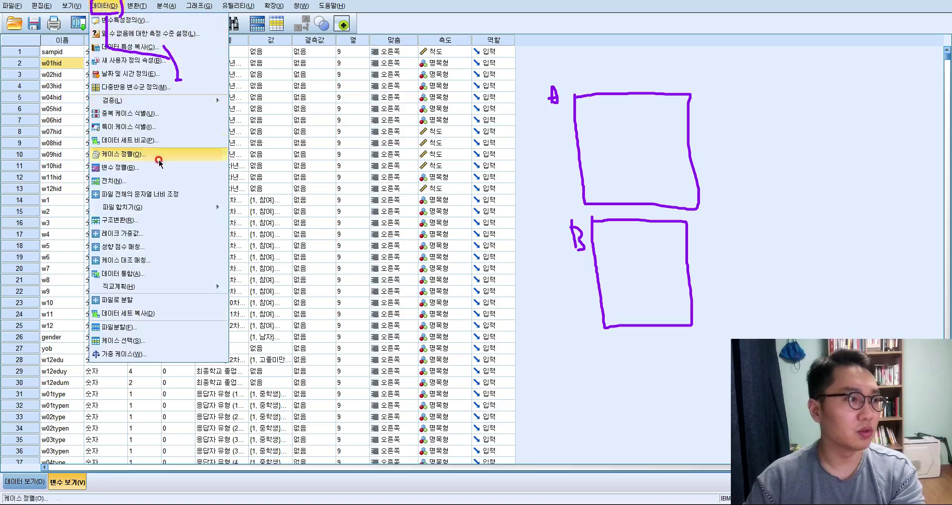
pyautogui.click(274, 213)
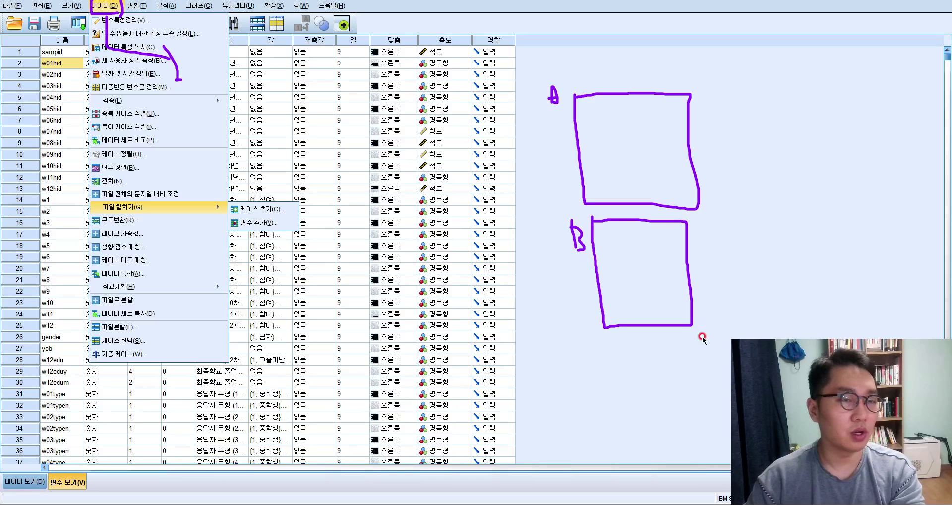
pyautogui.press('Escape')
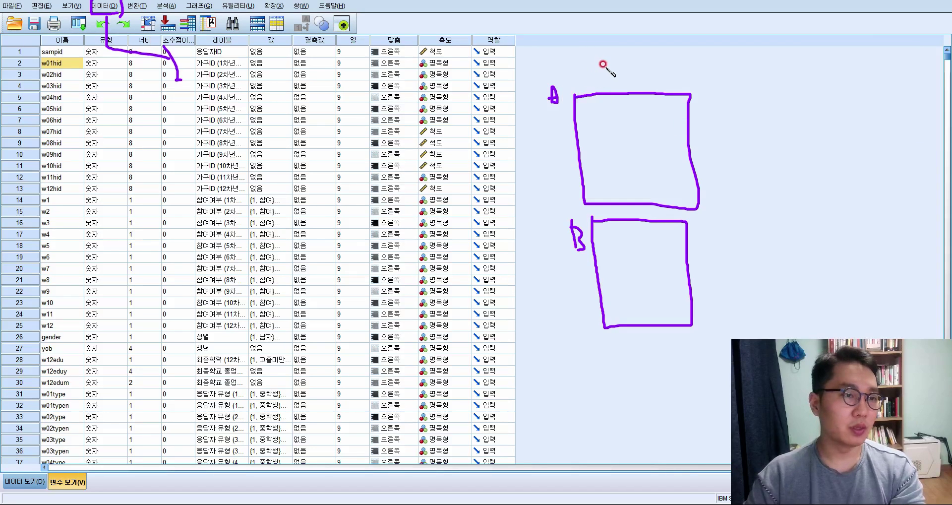
# Step: Label box A as 12, draw a box labelled 11 beside it, and link the two with an arc
pyautogui.moveTo(612, 66)
pyautogui.mouseDown()
pyautogui.moveTo(613, 78)
pyautogui.moveTo(642, 80)
pyautogui.mouseUp()
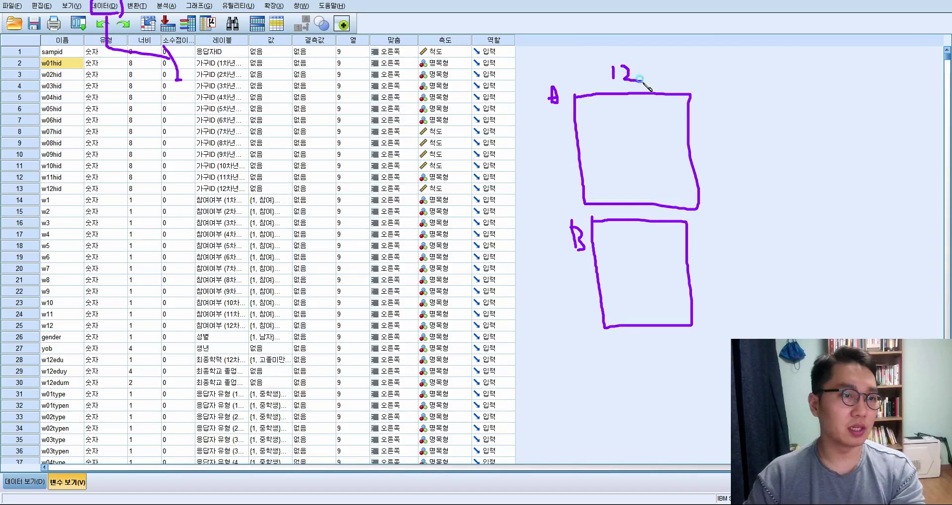
pyautogui.moveTo(710, 97)
pyautogui.mouseDown()
pyautogui.moveTo(740, 190)
pyautogui.moveTo(797, 199)
pyautogui.moveTo(809, 121)
pyautogui.moveTo(706, 104)
pyautogui.mouseUp()
pyautogui.moveTo(749, 79)
pyautogui.mouseDown()
pyautogui.moveTo(748, 91)
pyautogui.moveTo(760, 92)
pyautogui.mouseUp()
pyautogui.moveTo(650, 83)
pyautogui.mouseDown()
pyautogui.moveTo(686, 73)
pyautogui.moveTo(715, 88)
pyautogui.moveTo(648, 82)
pyautogui.mouseUp()
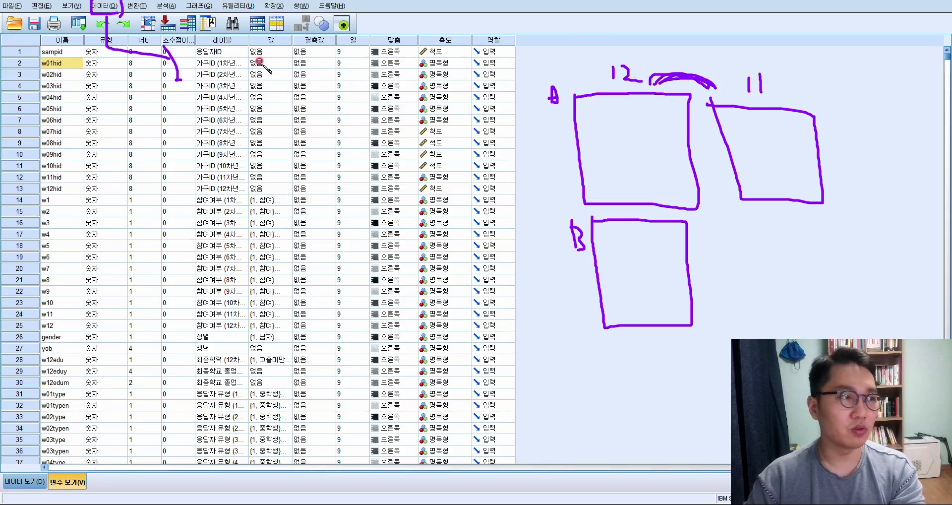
pyautogui.moveTo(93, 12); pyautogui.dragTo(130, 13)
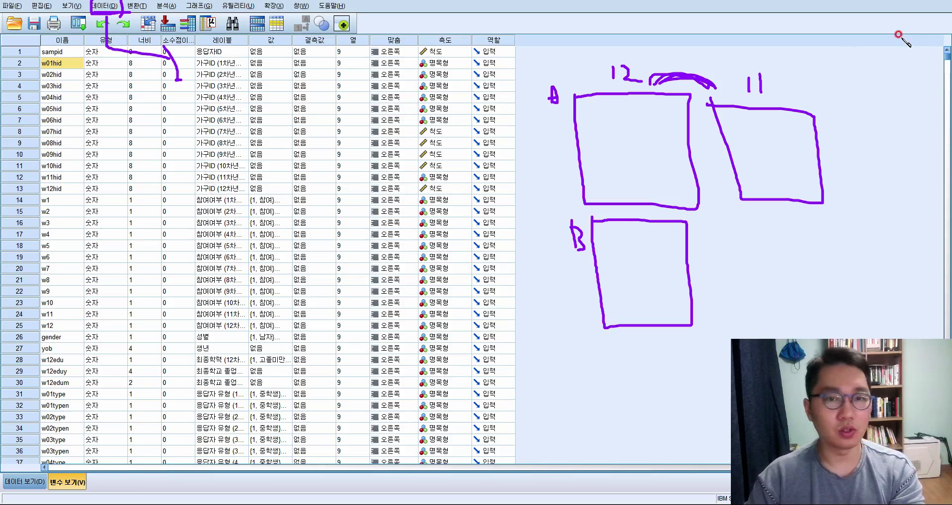
# Step: Start adding variables (변수 추가) from an external SPSS Statistics data file, clear the annotations, and browse for the file
pyautogui.click(98, 9)
pyautogui.click(204, 207)
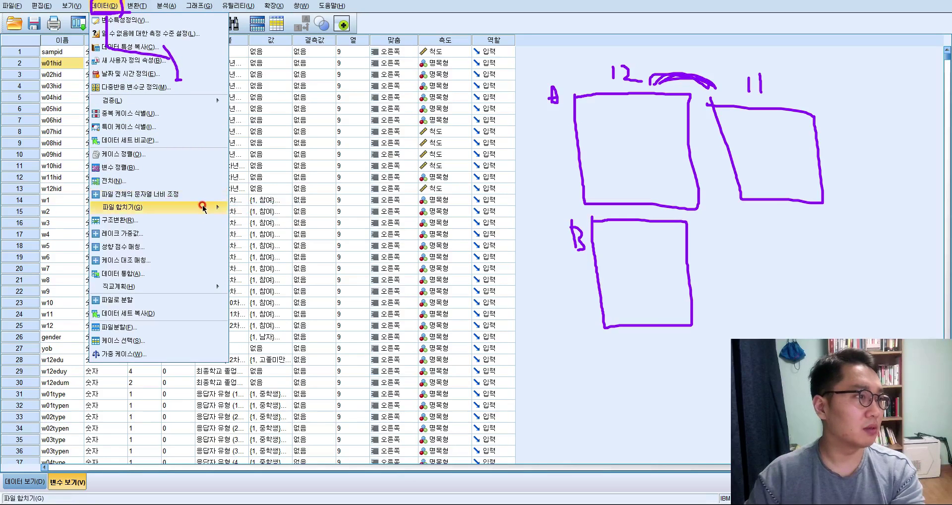
pyautogui.click(245, 222)
pyautogui.click(390, 266)
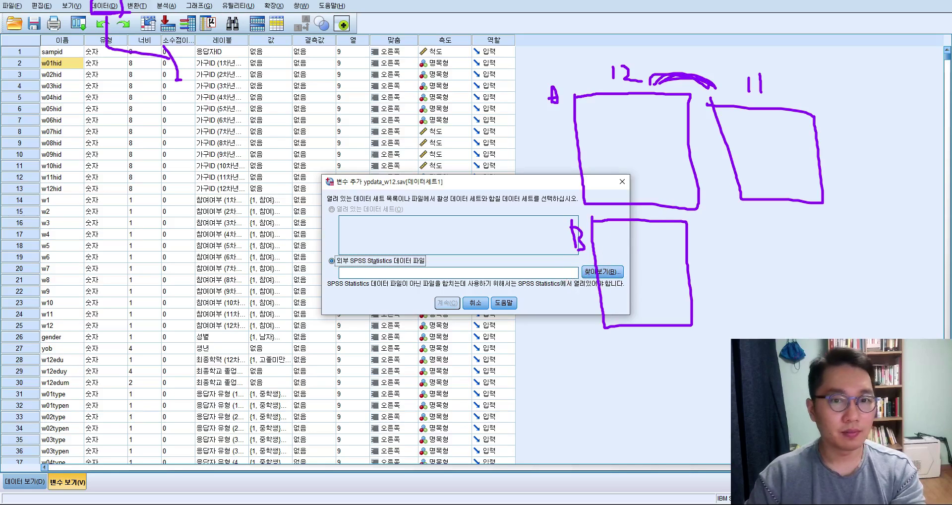
pyautogui.press('Escape')
pyautogui.click(599, 272)
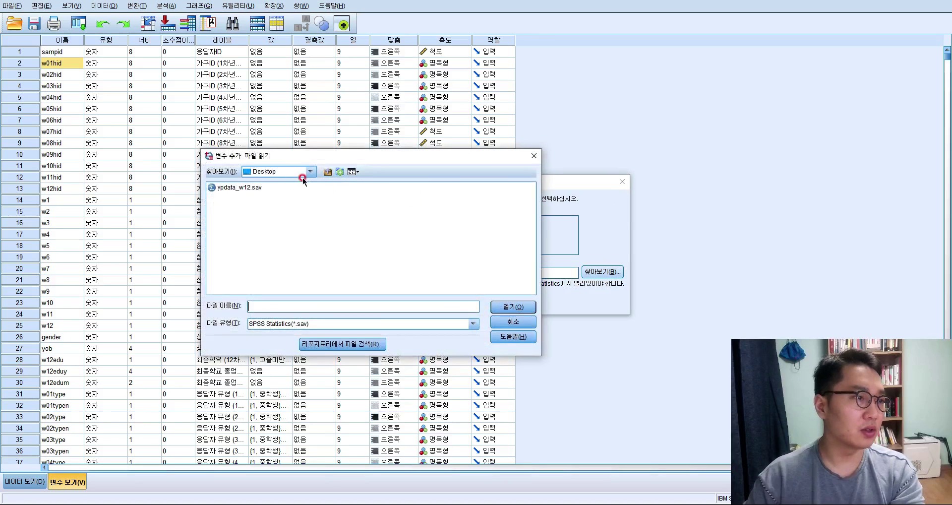
# Step: Move ypdata_w11.sav out of Dropbox to the Desktop so it can be chosen for the merge
pyautogui.click(310, 171)
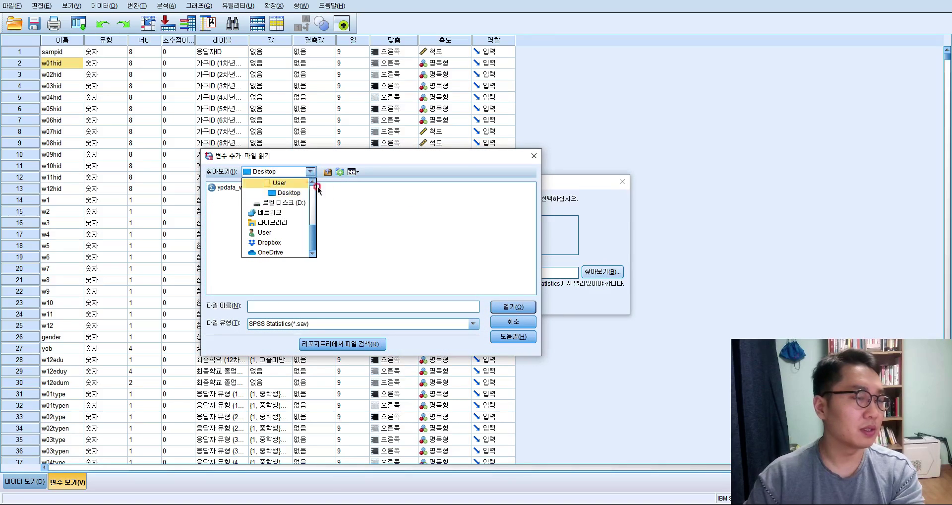
pyautogui.press('Escape')
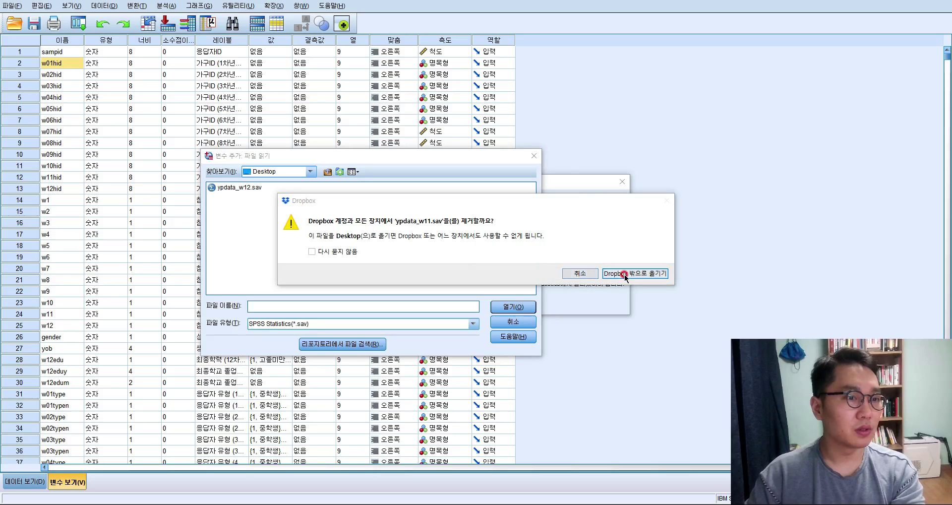
pyautogui.click(625, 274)
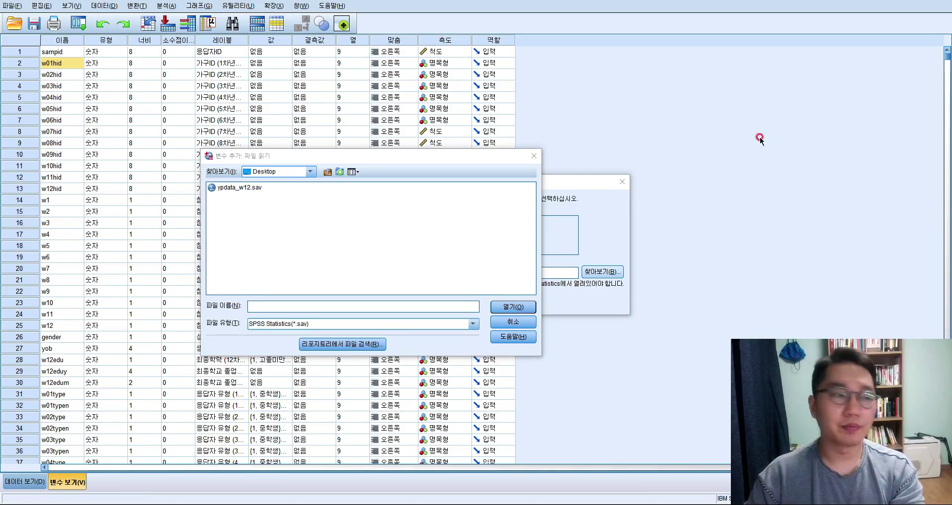
pyautogui.click(430, 212)
pyautogui.click(616, 276)
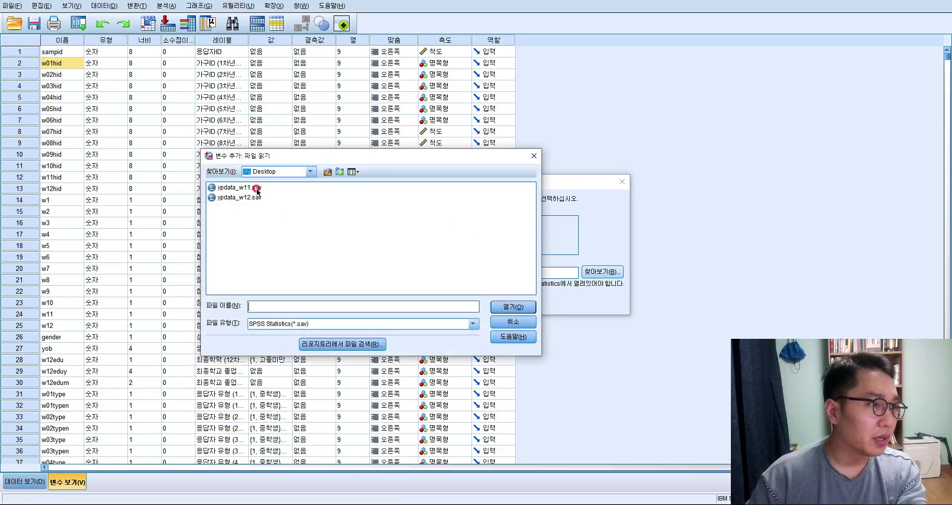
# Step: Choose ypdata_w11.sav from the Desktop as the merge file, continue to the merge settings, and enlarge their window
pyautogui.doubleClick(238, 187)
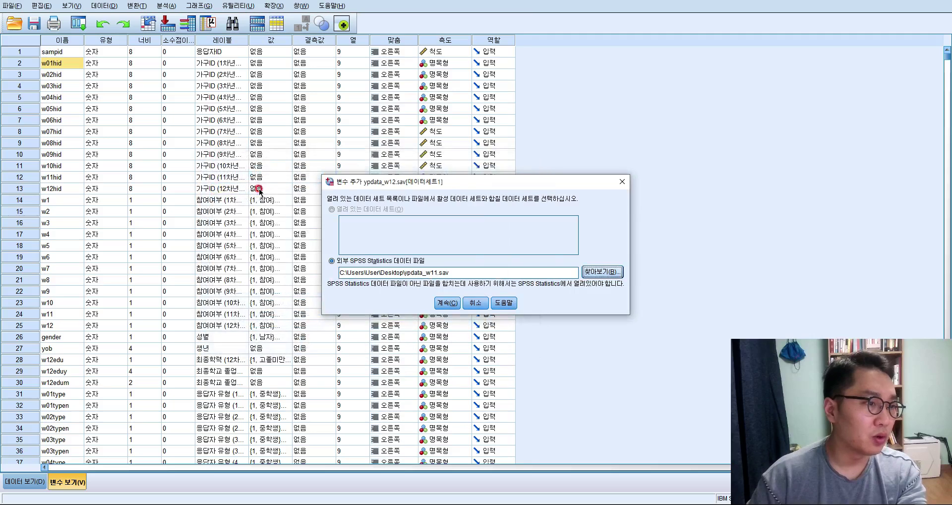
pyautogui.click(447, 303)
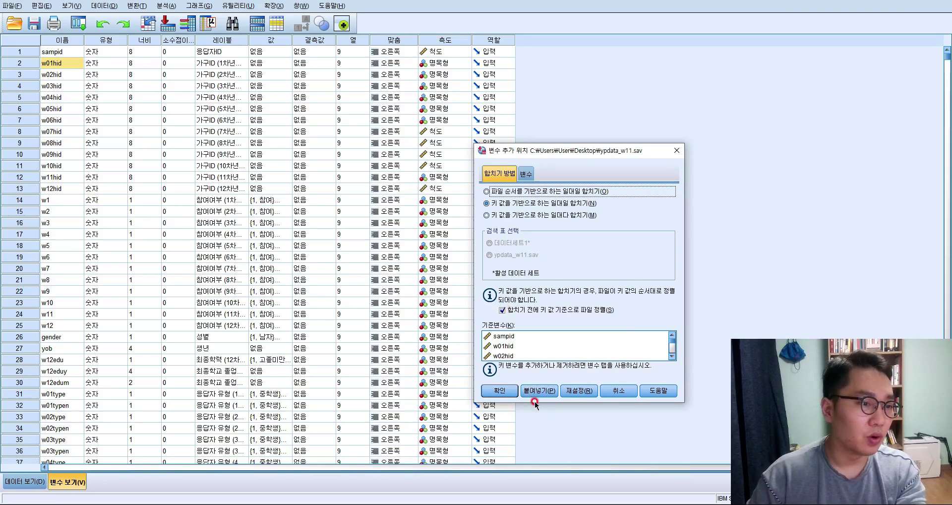
pyautogui.moveTo(533, 401); pyautogui.dragTo(534, 440)
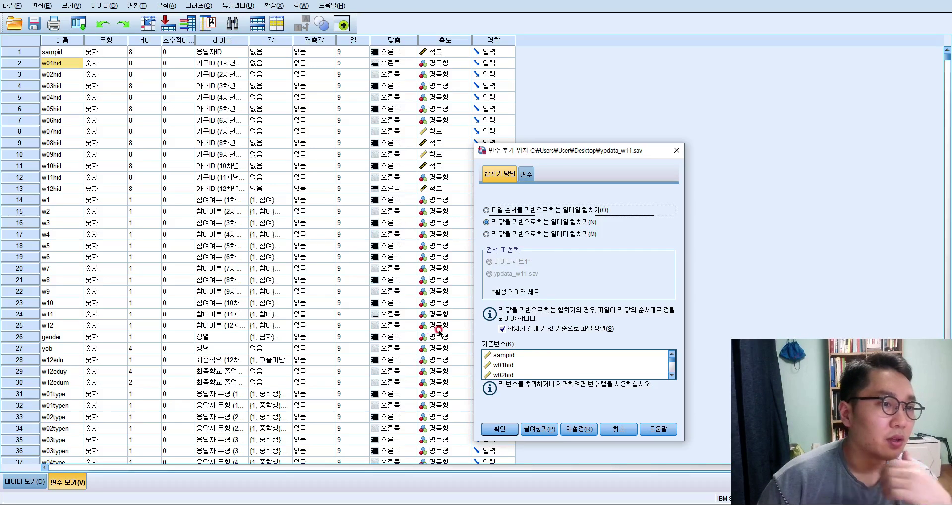
# Step: Run the one-to-one merge based on key values, with sampid among the keys, and check the added y11 variables
pyautogui.click(514, 224)
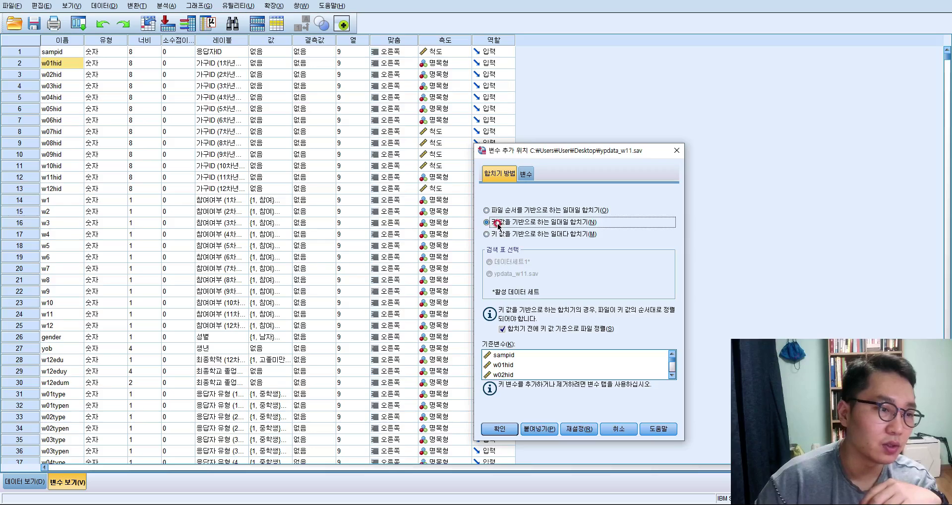
pyautogui.click(514, 355)
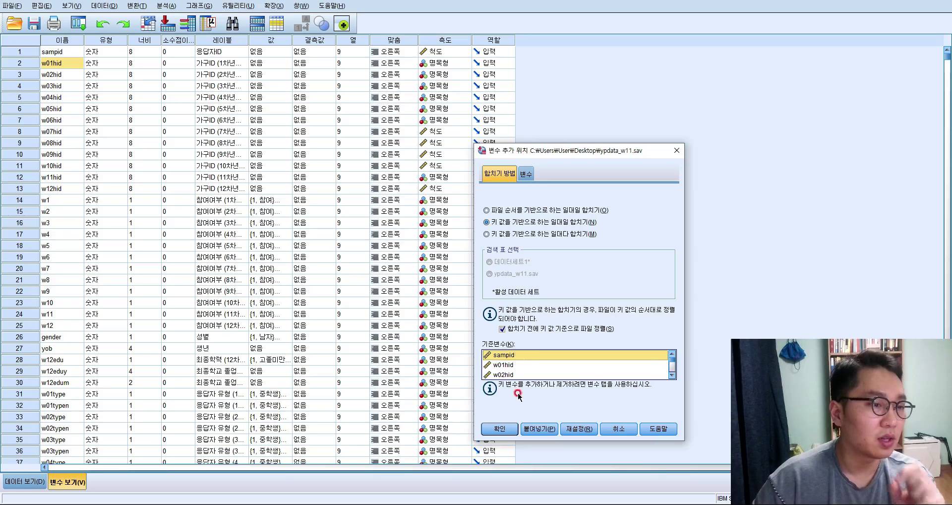
pyautogui.click(510, 433)
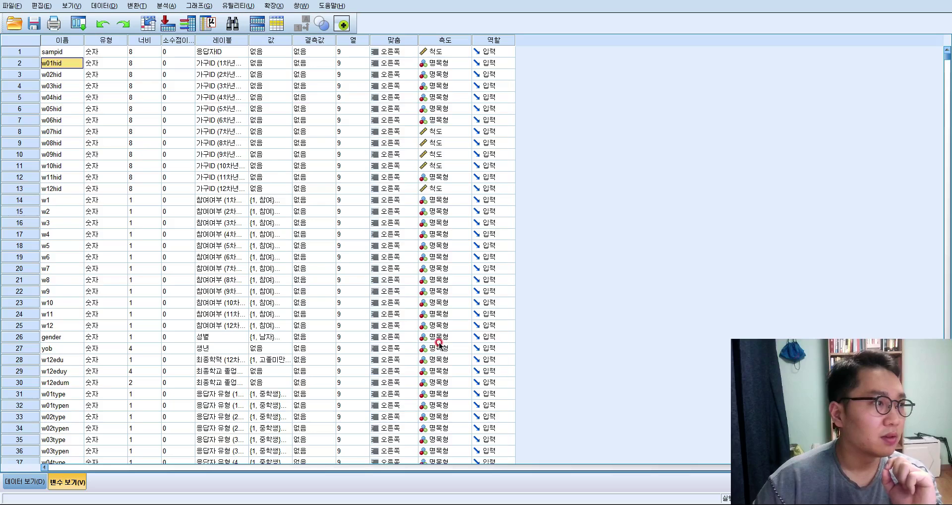
pyautogui.scroll(-11, 439, 342)
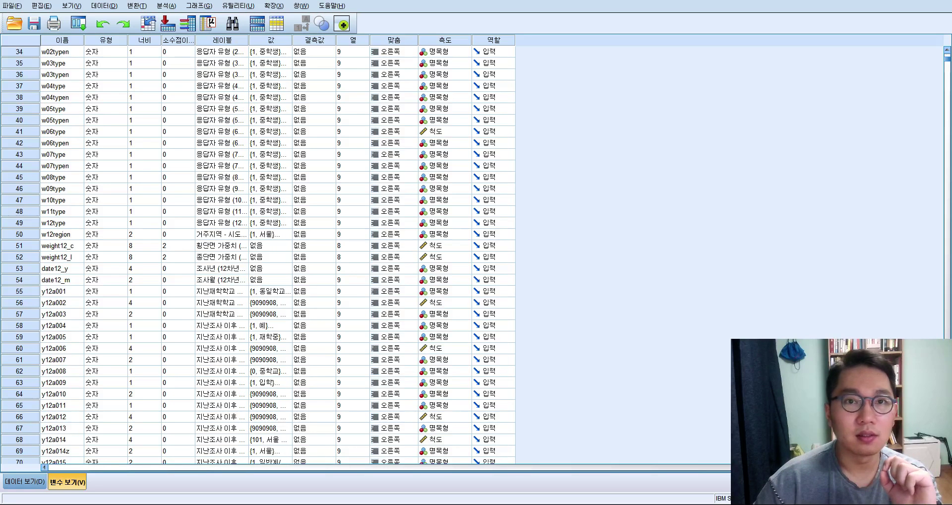
pyautogui.moveTo(945, 58); pyautogui.dragTo(902, 256)
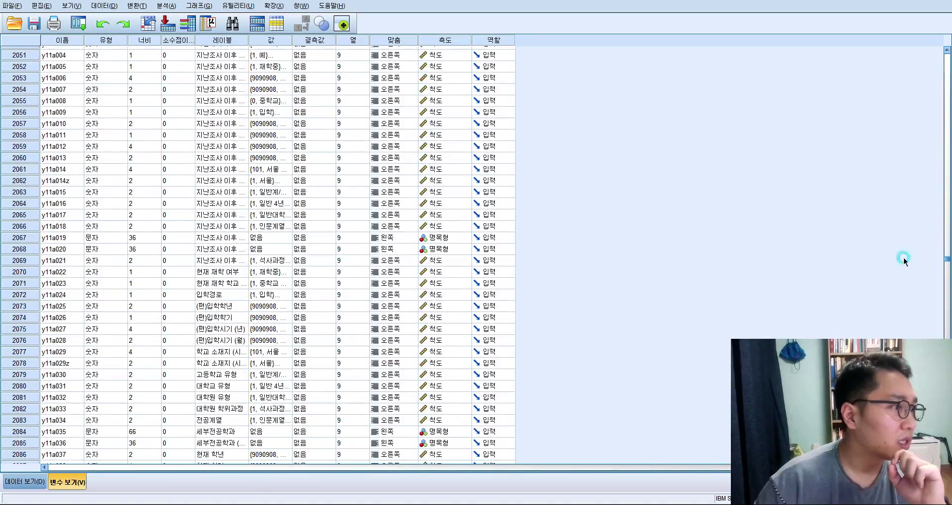
# Step: Look through the merged y11a variables in the variable list and return to its beginning
pyautogui.click(50, 99)
pyautogui.scroll(-20, 54, 124)
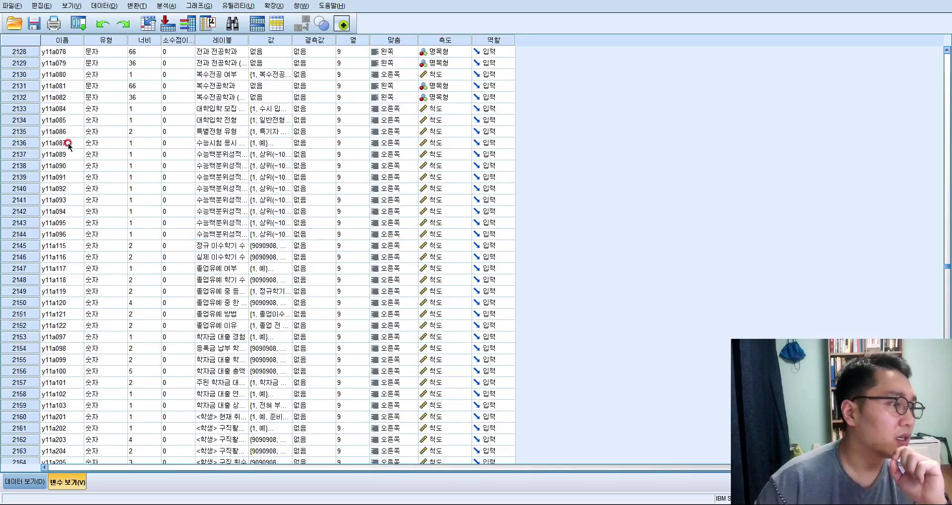
pyautogui.scroll(-19, 124, 196)
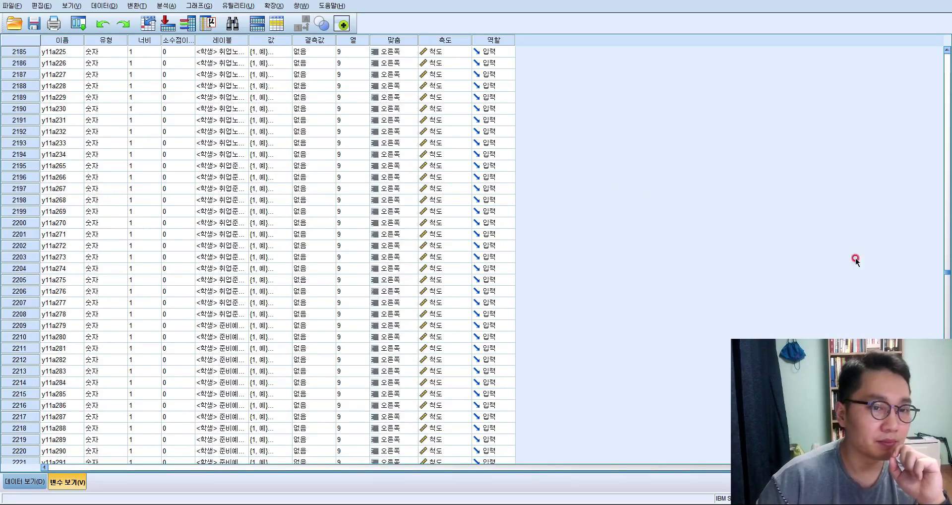
pyautogui.moveTo(946, 273); pyautogui.dragTo(946, 52)
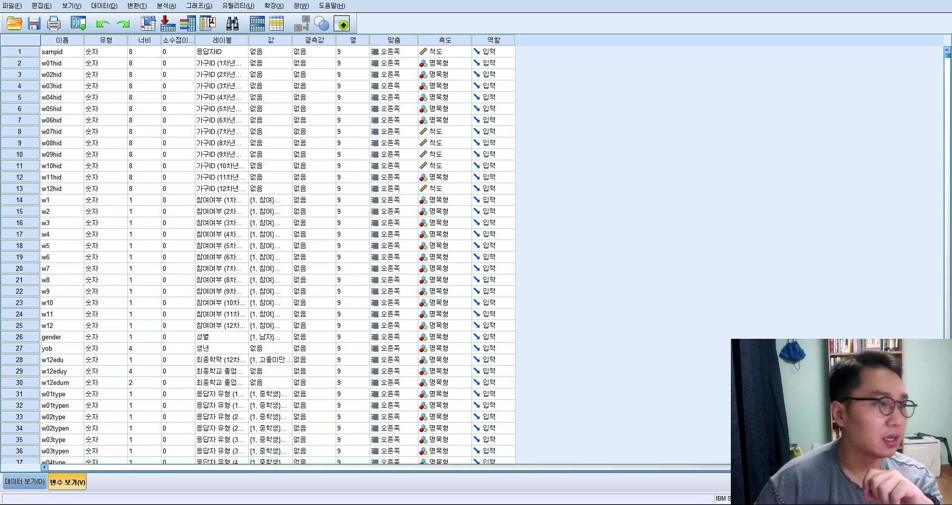
pyautogui.click(75, 24)
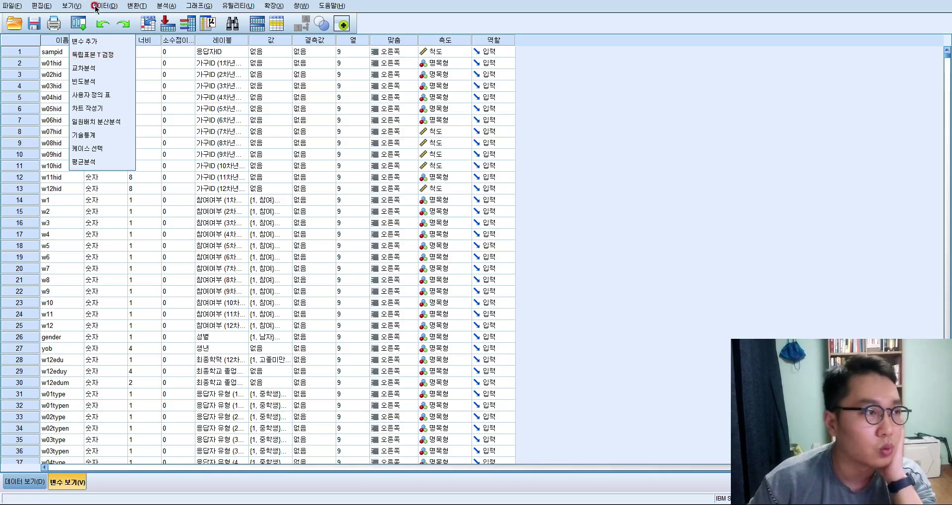
pyautogui.click(160, 6)
pyautogui.moveTo(239, 73)
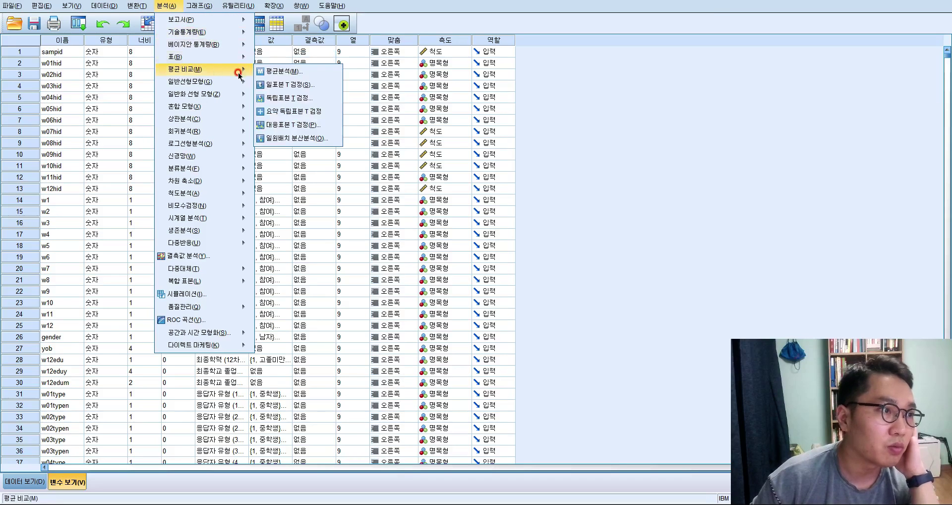
pyautogui.click(292, 98)
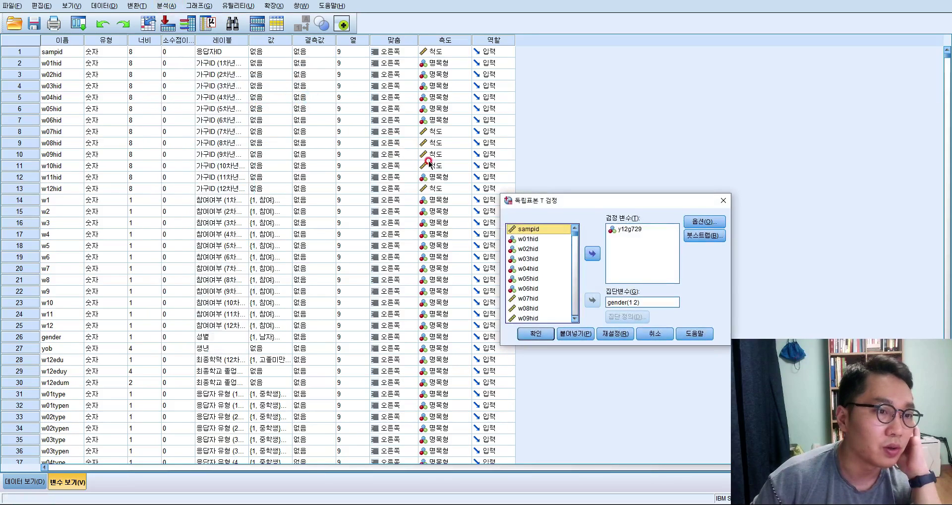
pyautogui.click(723, 201)
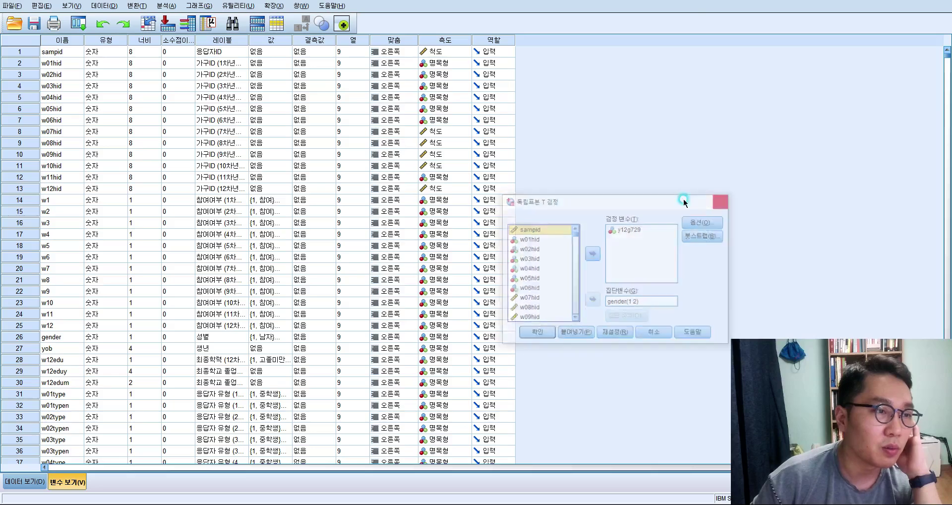
# Step: Open the paired-samples T test (대응표본 T 검정) and list the source variables by name instead of label
pyautogui.click(166, 6)
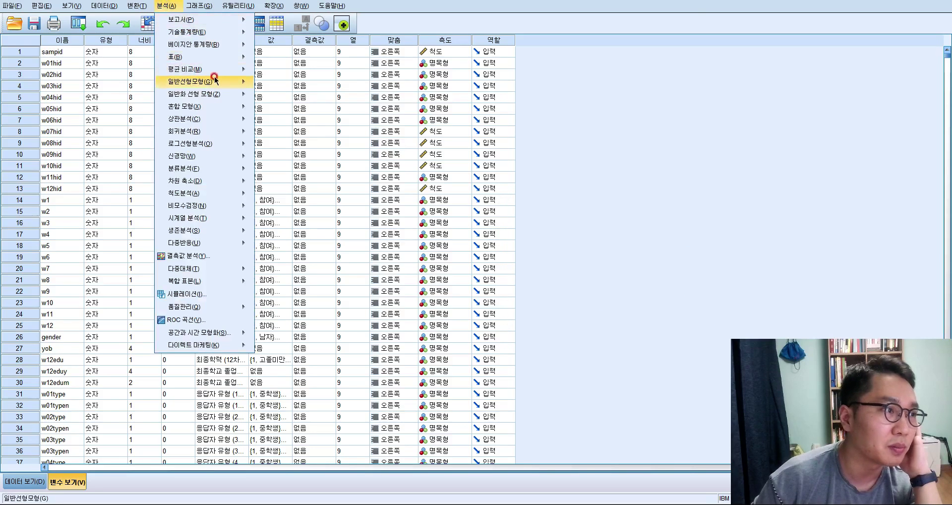
pyautogui.click(225, 68)
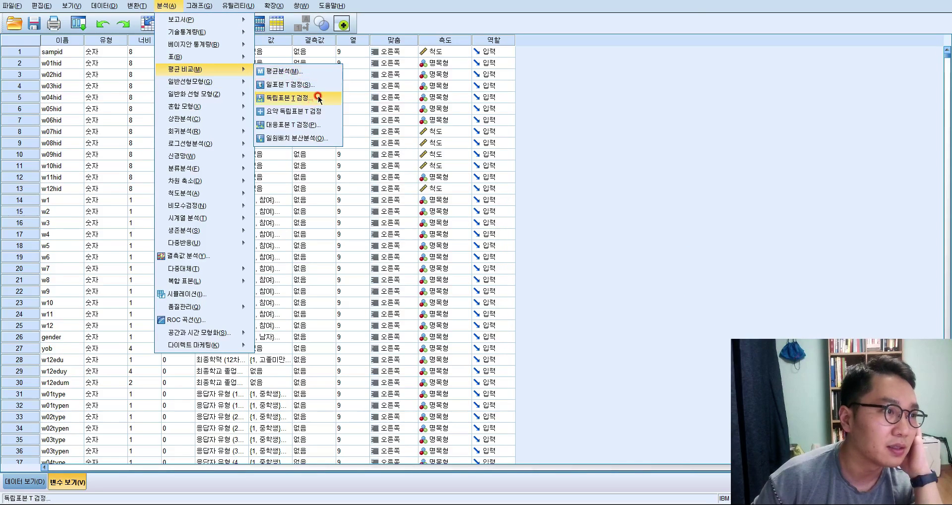
pyautogui.click(321, 125)
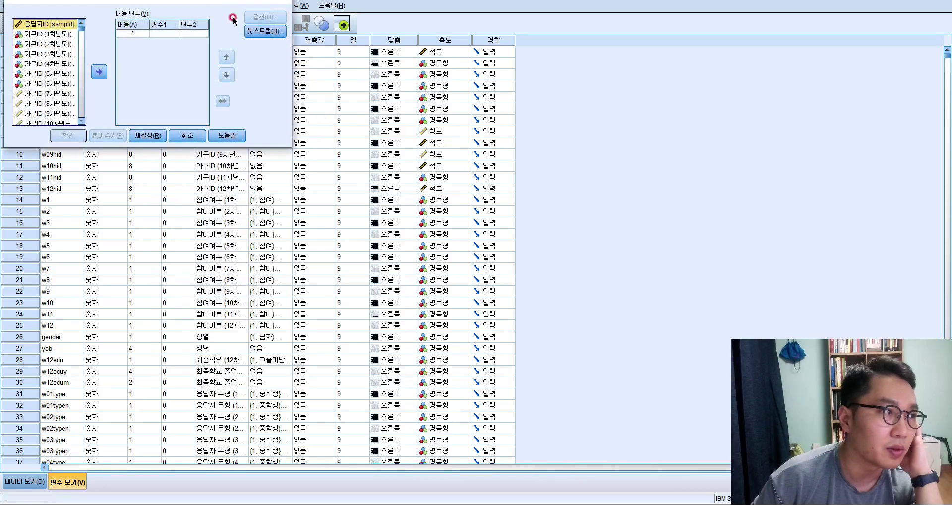
pyautogui.moveTo(217, 3); pyautogui.dragTo(742, 151)
pyautogui.scroll(-8, 601, 221)
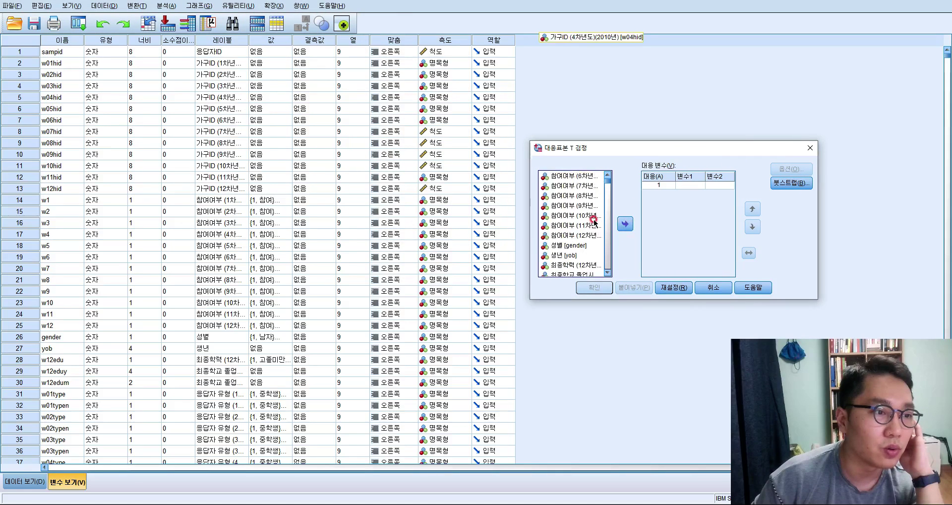
pyautogui.rightClick(599, 216)
pyautogui.click(604, 229)
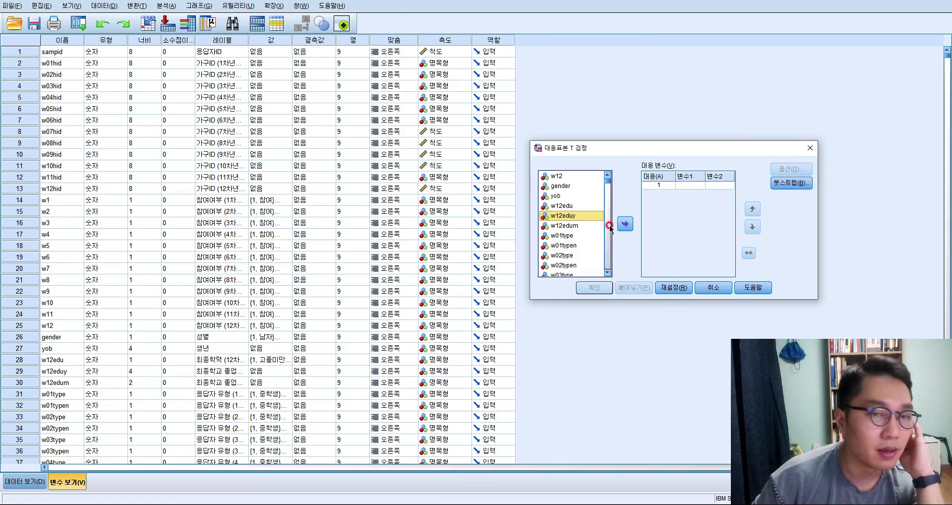
# Step: Set up the first pair with y12a058 as variable 1 and y11a058 as variable 2
pyautogui.scroll(-15, 566, 217)
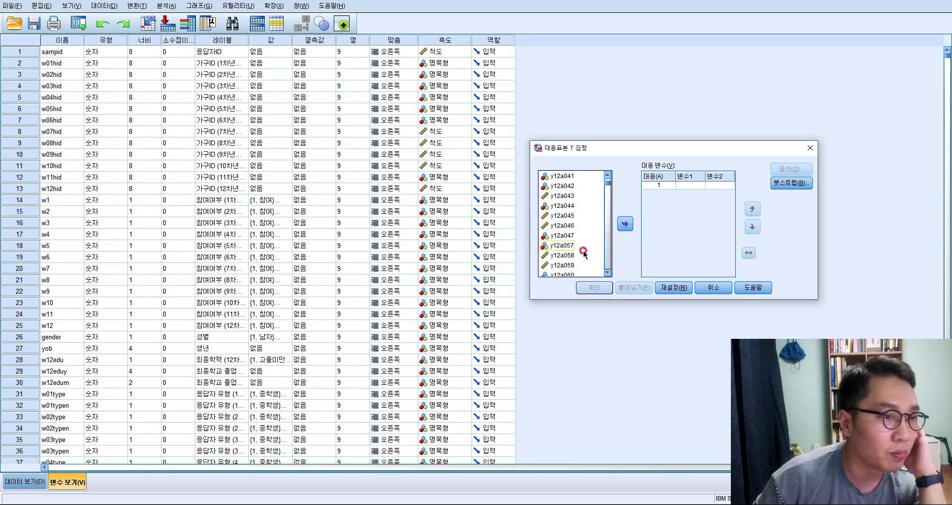
pyautogui.click(563, 255)
pyautogui.click(625, 223)
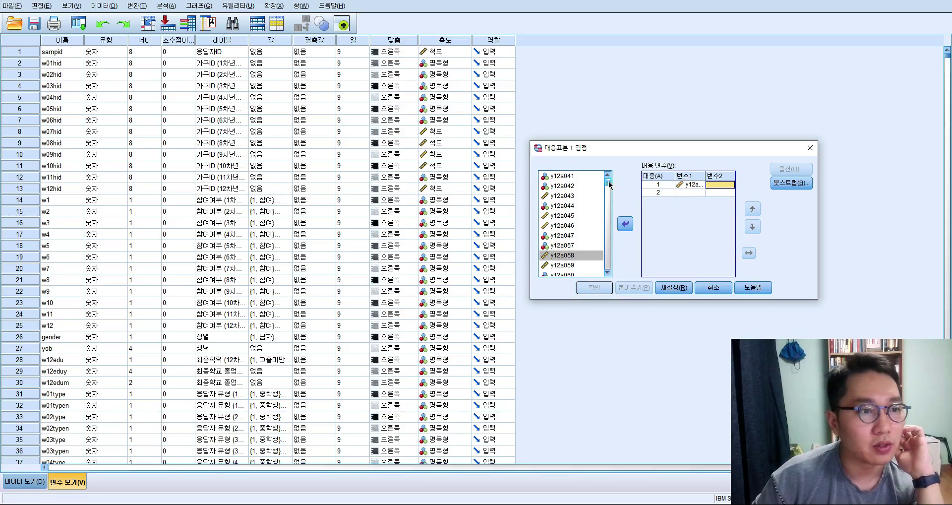
pyautogui.moveTo(609, 184); pyautogui.dragTo(613, 228)
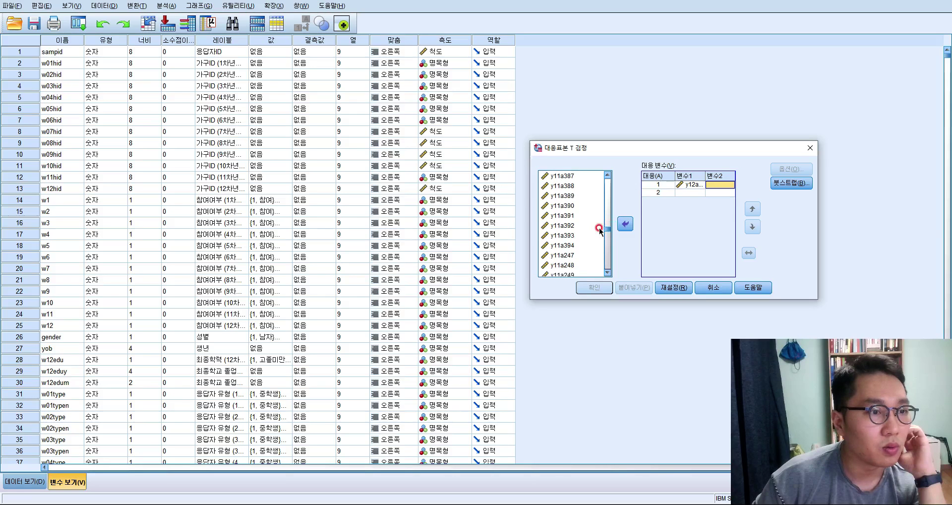
pyautogui.click(599, 227)
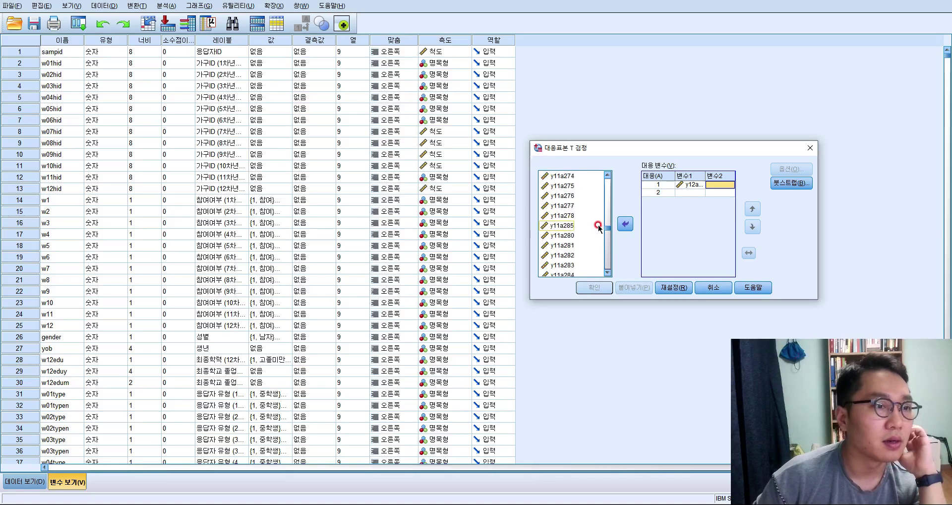
pyautogui.scroll(10, 599, 227)
pyautogui.click(598, 224)
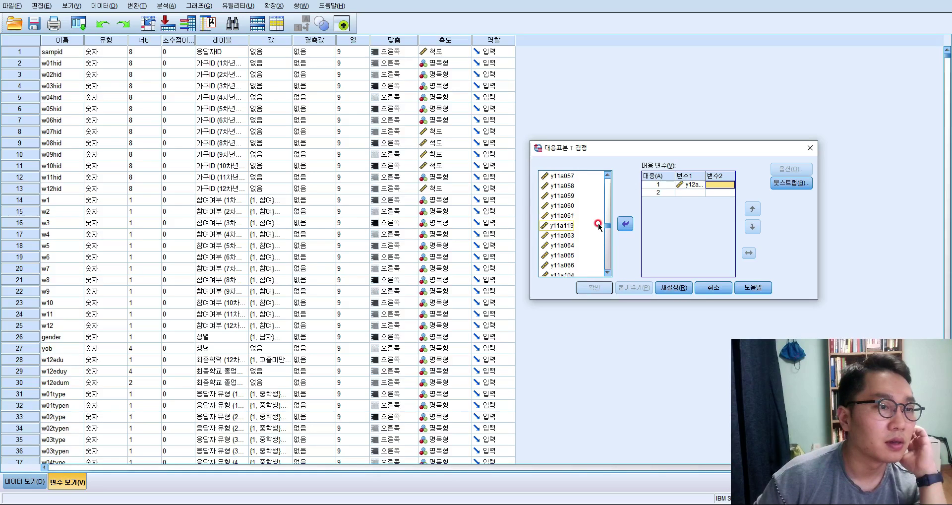
pyautogui.click(592, 186)
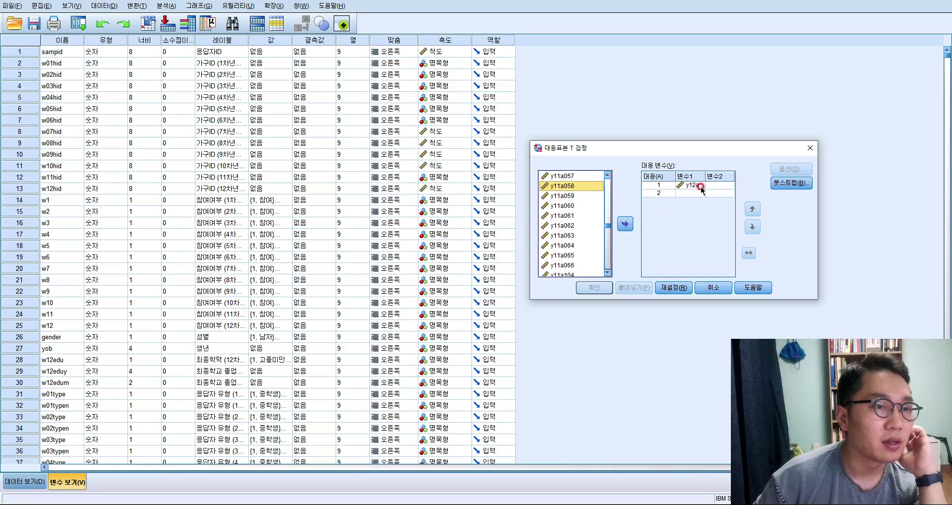
pyautogui.click(625, 224)
# Step: Check the pair and the test options, then run the paired-samples T test on y12a058 and y11a058
pyautogui.click(657, 198)
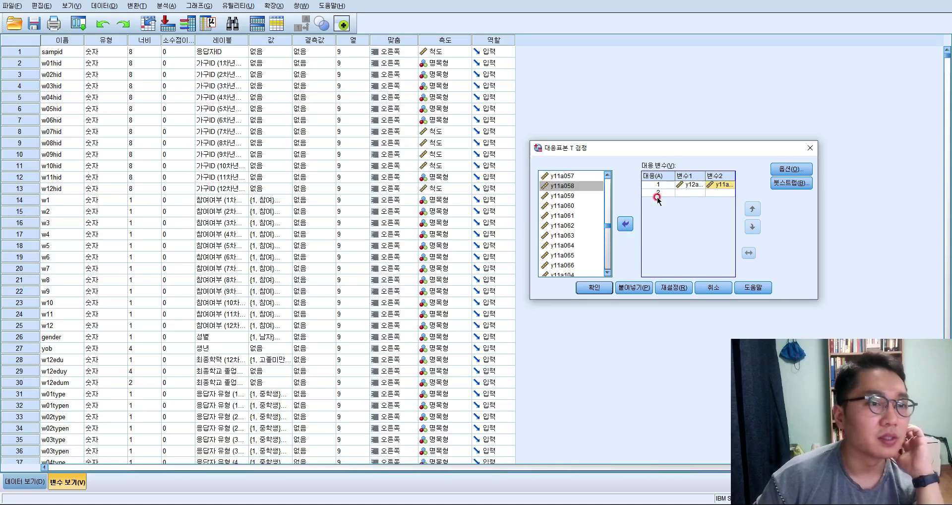
pyautogui.click(692, 185)
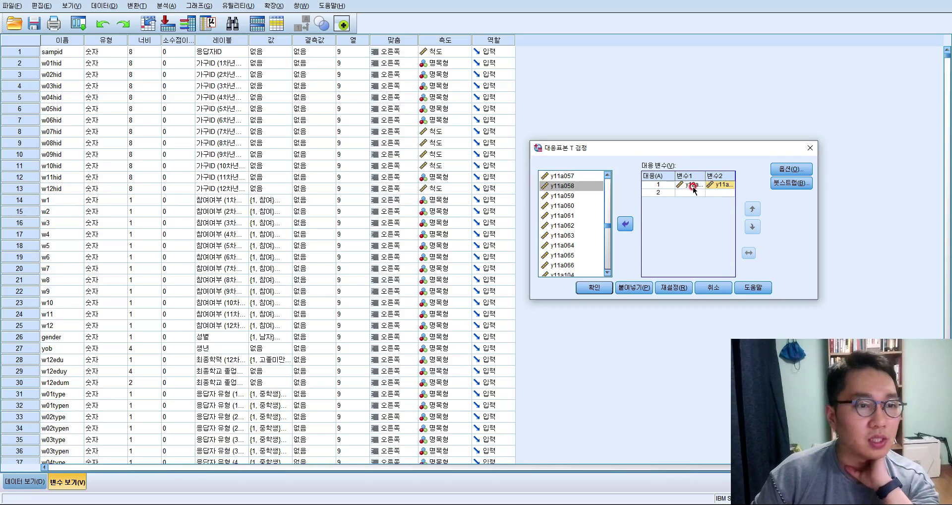
pyautogui.click(719, 186)
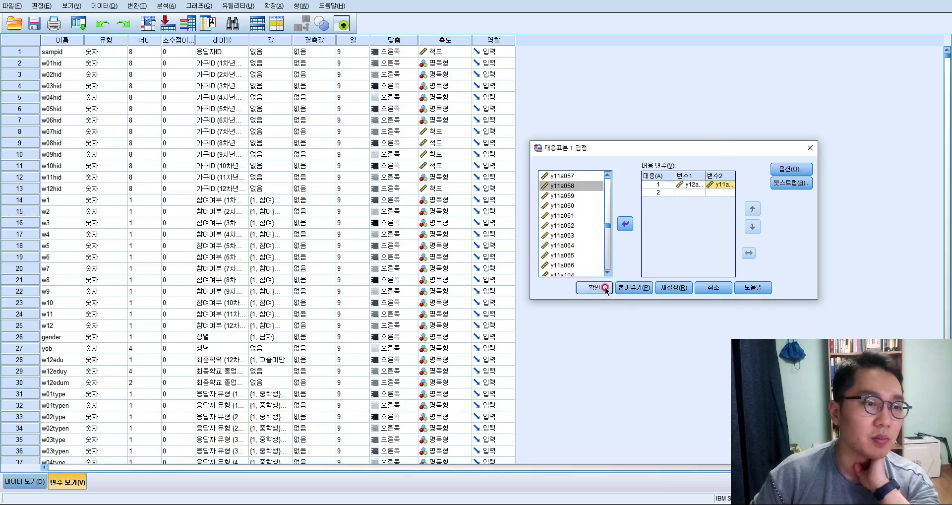
pyautogui.click(790, 169)
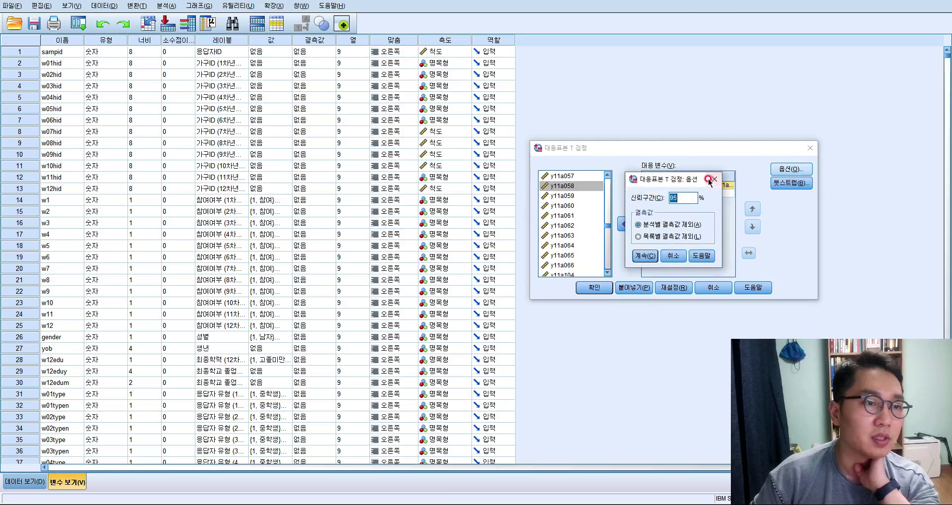
pyautogui.click(712, 176)
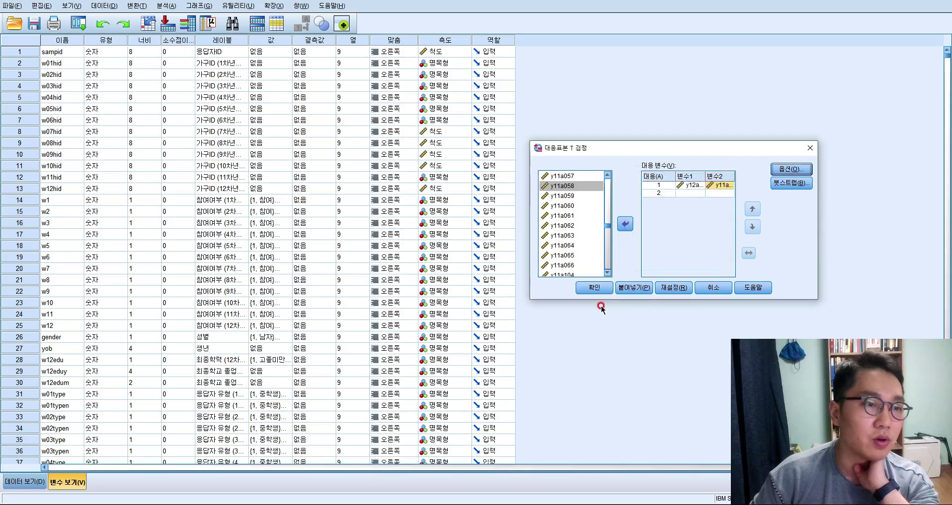
pyautogui.click(594, 287)
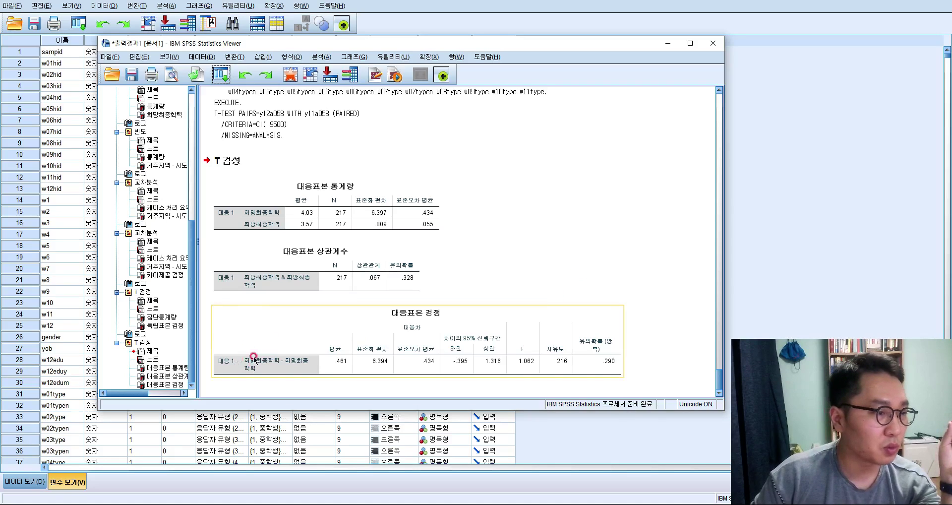
# Step: Recall the paired-samples T test, remove the existing pair, and list the source variables by name
pyautogui.click(224, 74)
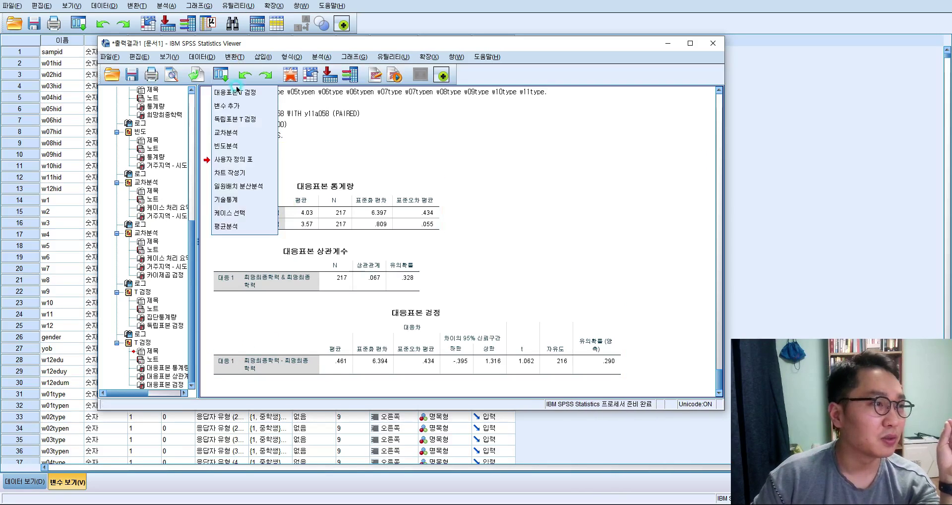
pyautogui.click(238, 94)
pyautogui.doubleClick(166, 33)
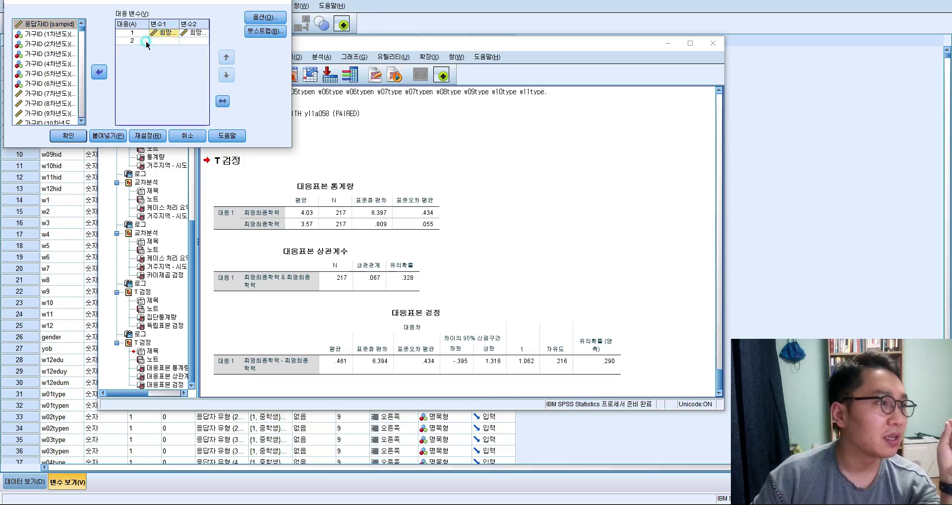
pyautogui.click(193, 32)
pyautogui.click(98, 72)
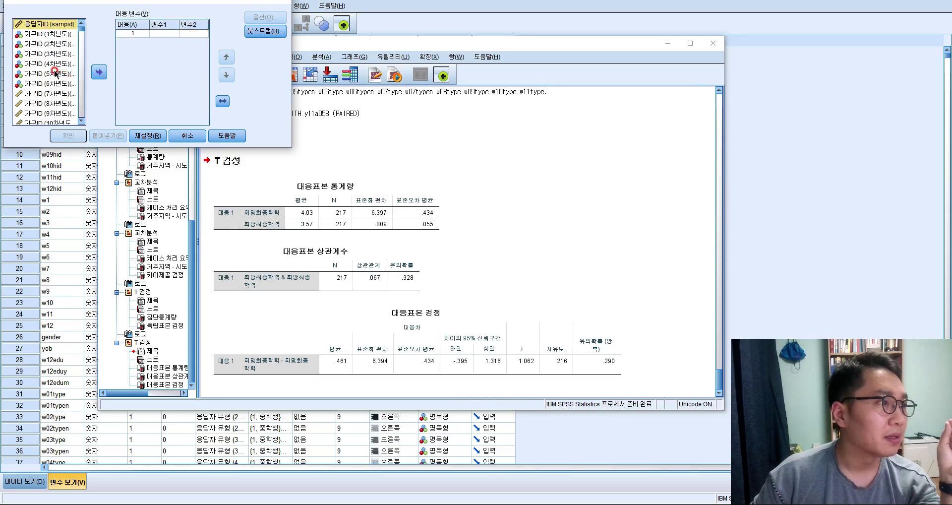
pyautogui.rightClick(62, 78)
pyautogui.click(54, 87)
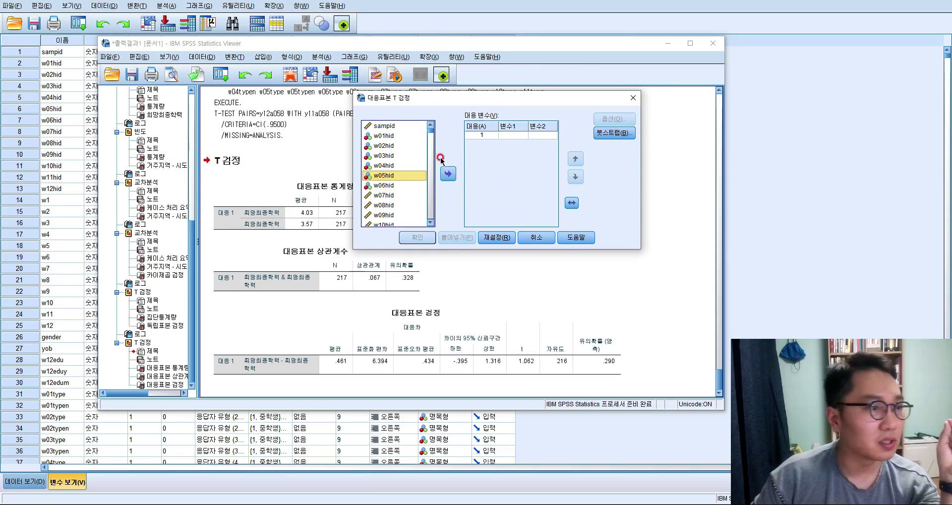
# Step: Pair y12g729 as variable 1 with y11g729 as variable 2
pyautogui.moveTo(431, 130); pyautogui.dragTo(423, 167)
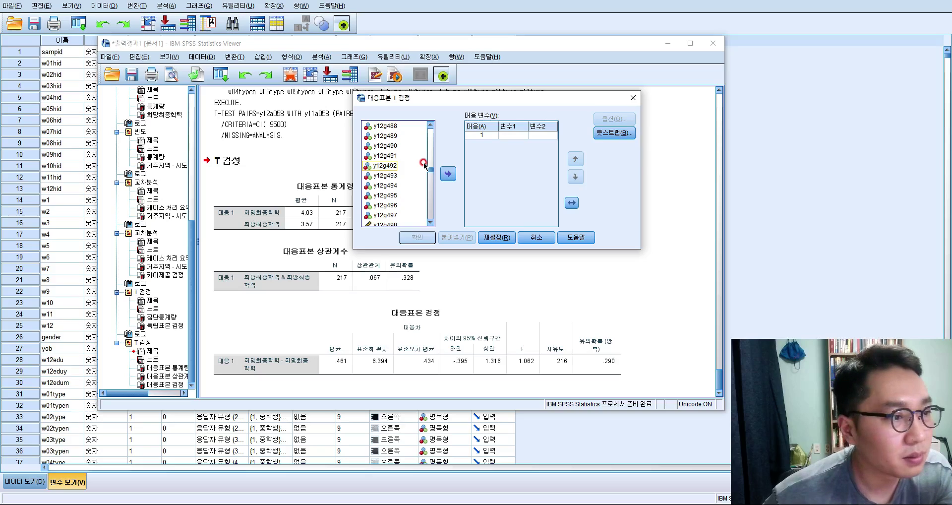
pyautogui.moveTo(423, 165); pyautogui.dragTo(421, 185)
pyautogui.scroll(-1, 412, 206)
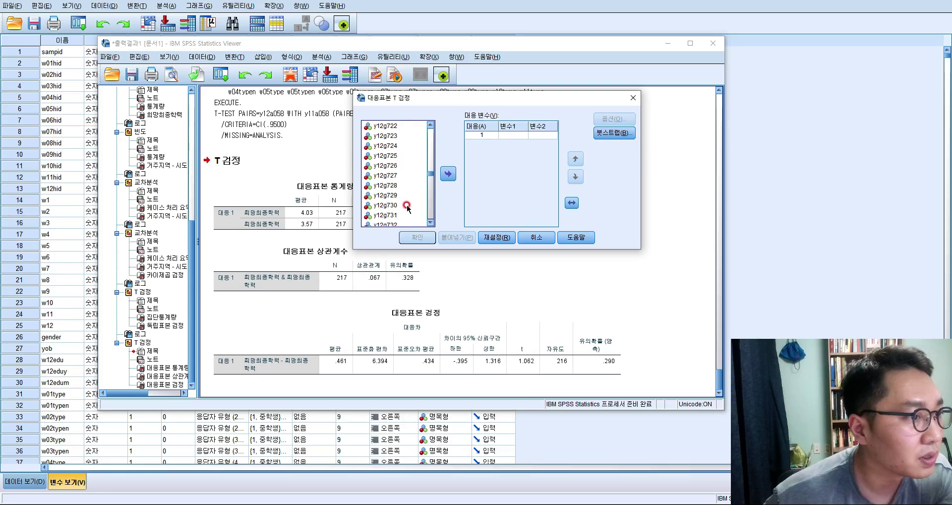
pyautogui.click(405, 195)
pyautogui.click(448, 173)
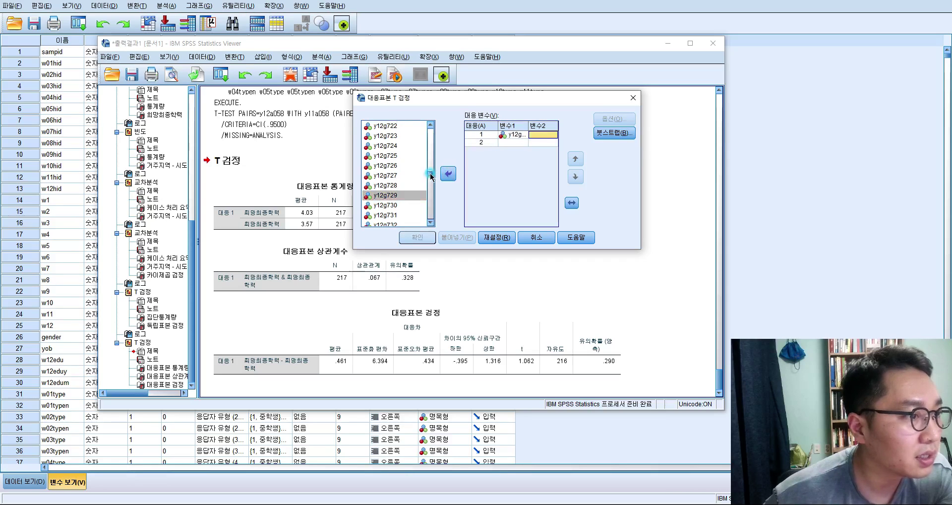
pyautogui.moveTo(429, 173); pyautogui.dragTo(430, 218)
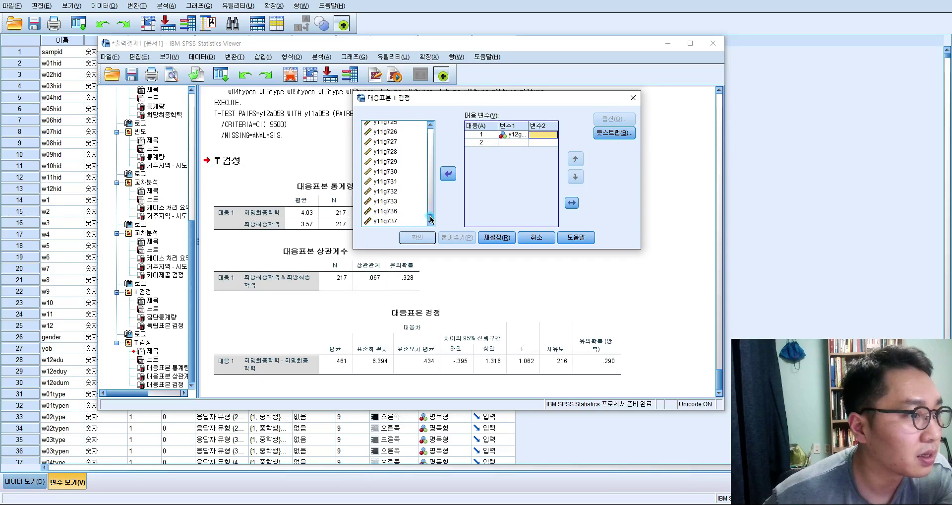
pyautogui.click(394, 162)
pyautogui.click(448, 174)
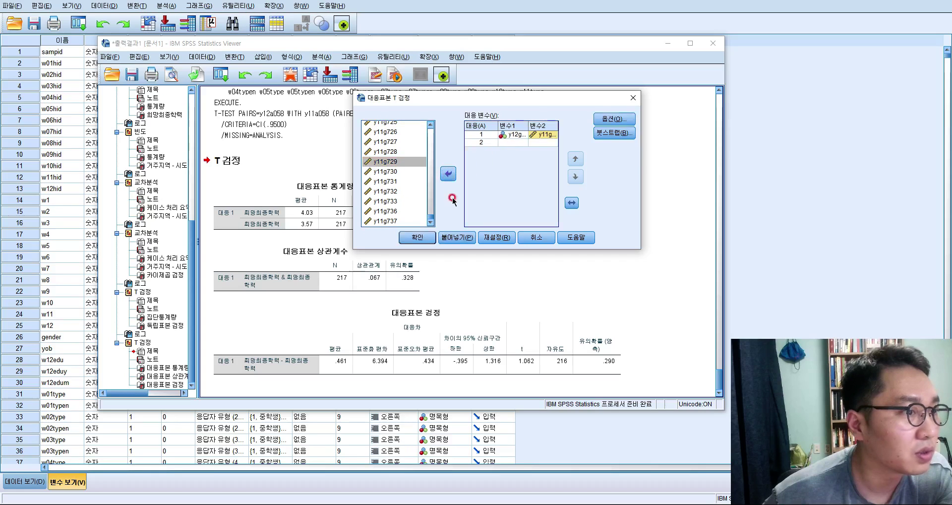
# Step: Run the paired-samples T test on y12g729 and y11g729 and view its output tables
pyautogui.click(417, 237)
pyautogui.click(463, 230)
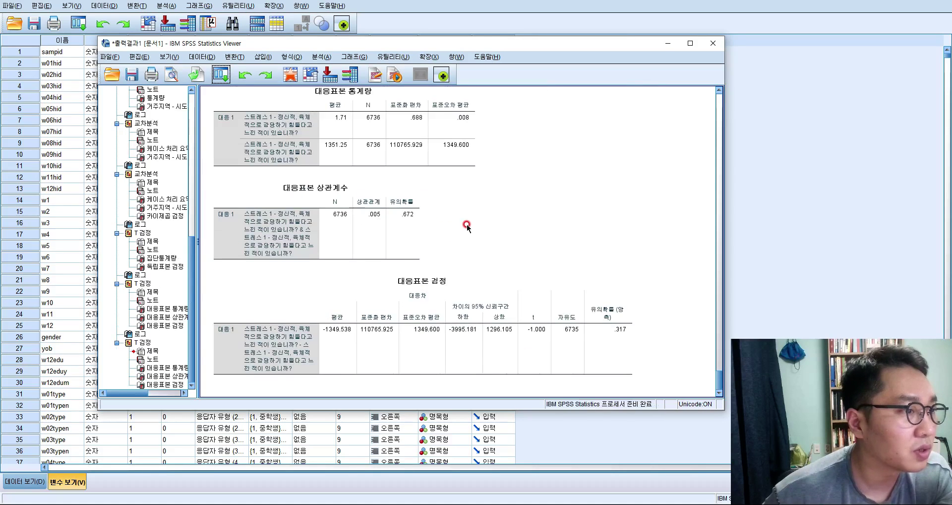
pyautogui.scroll(1, 466, 224)
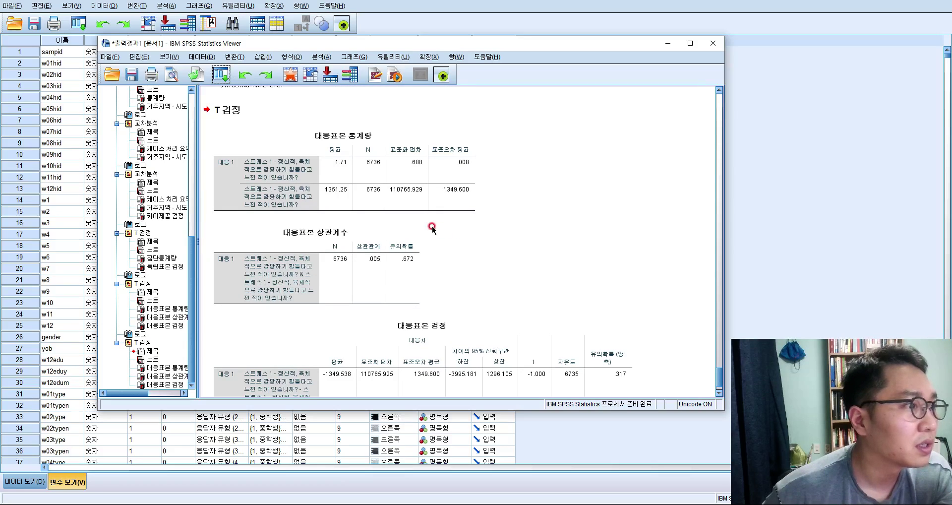
# Step: Review the paired-samples statistics, correlation and test tables for y12g729 and y11g729
pyautogui.click(284, 172)
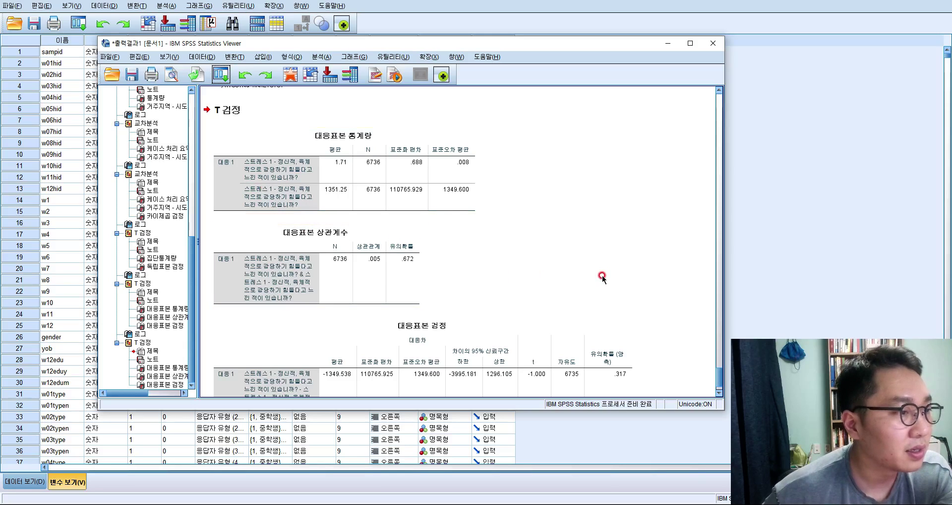
pyautogui.scroll(-2, 547, 275)
pyautogui.click(385, 228)
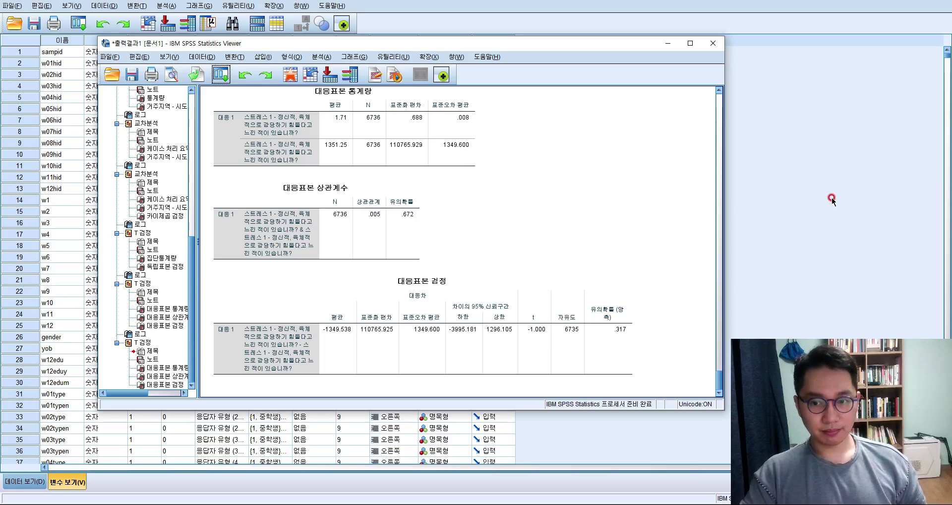
# Step: Return to the data editor, start a one-way ANOVA, and list its source variables by name
pyautogui.click(864, 199)
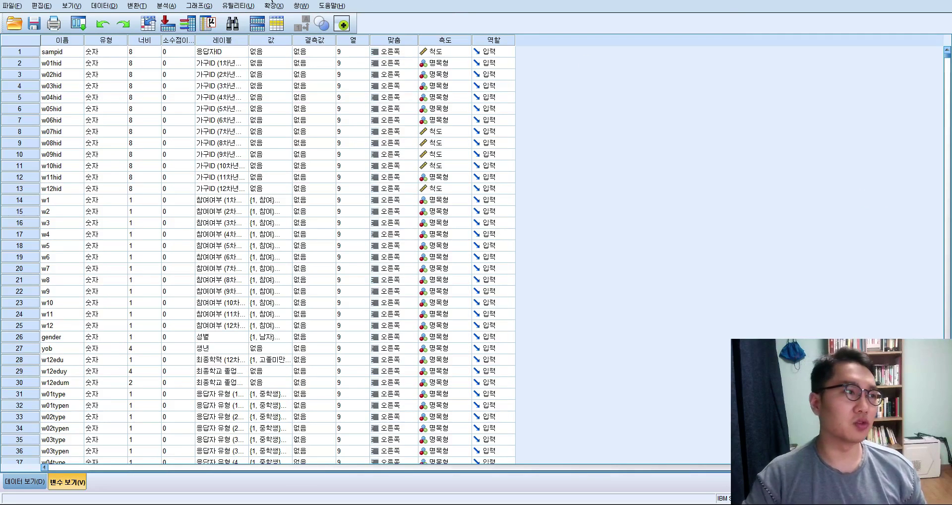
pyautogui.click(170, 6)
pyautogui.click(214, 25)
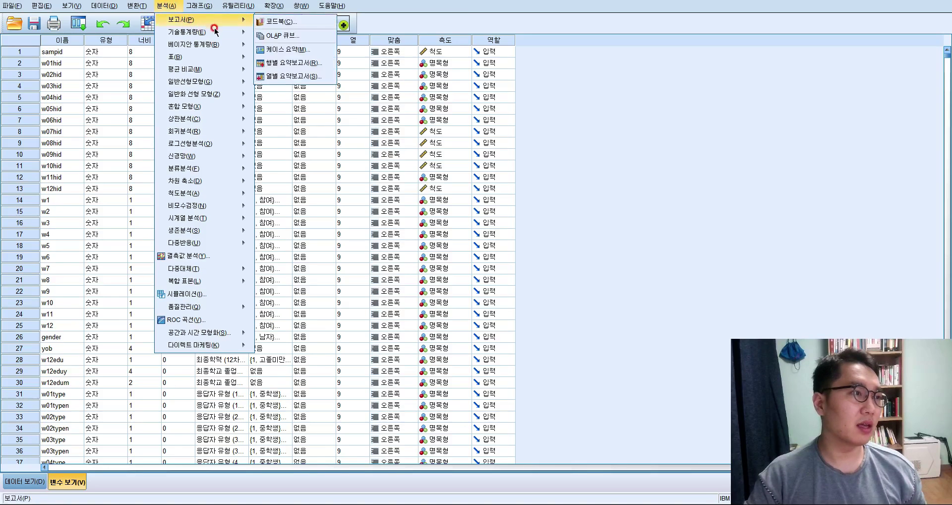
pyautogui.moveTo(227, 69)
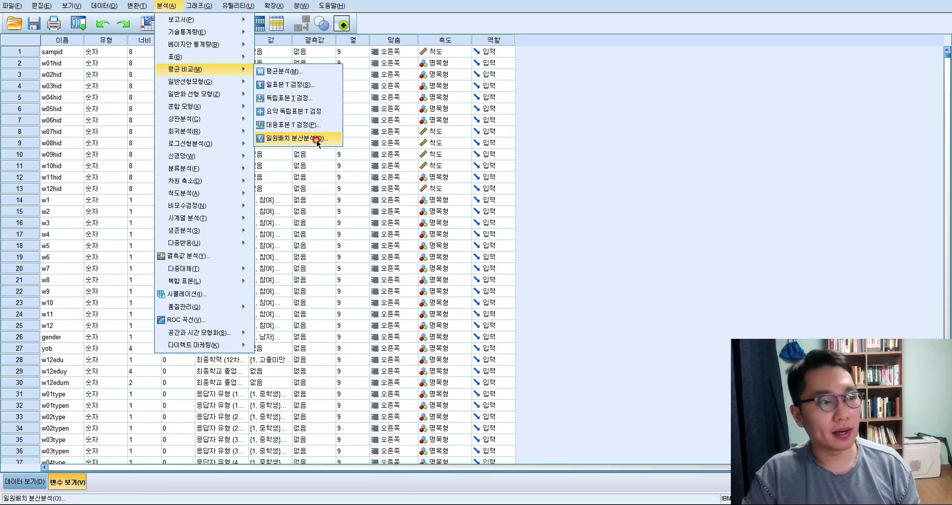
pyautogui.click(317, 141)
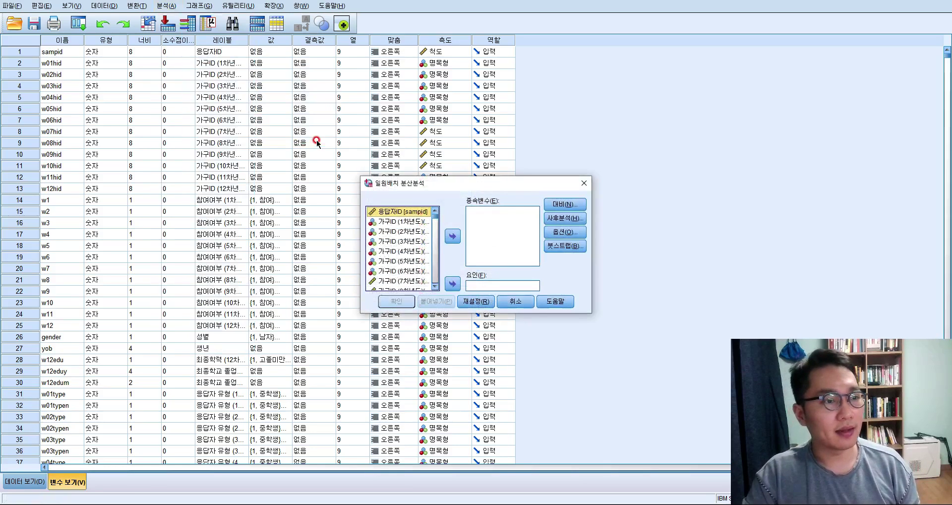
pyautogui.rightClick(430, 241)
pyautogui.click(446, 248)
# Step: Add y12g729 as the dependent variable of the one-way ANOVA
pyautogui.moveTo(435, 215); pyautogui.dragTo(405, 242)
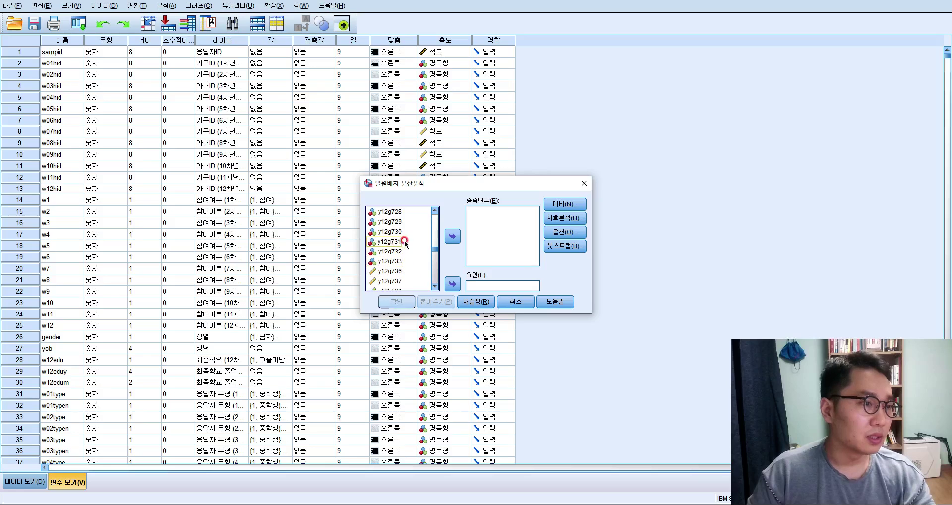
pyautogui.click(389, 221)
pyautogui.click(452, 236)
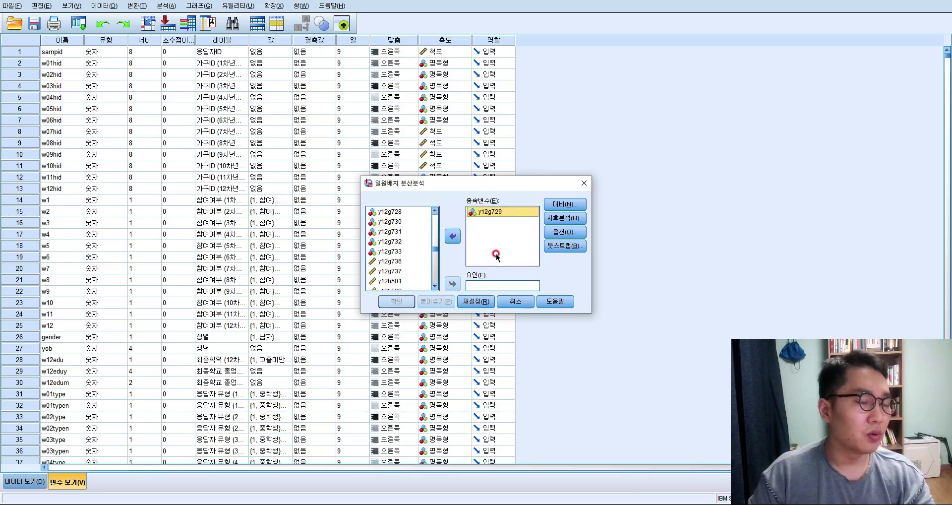
# Step: Set w12region as the factor and run the one-way ANOVA of y12g729
pyautogui.moveTo(435, 249); pyautogui.dragTo(438, 215)
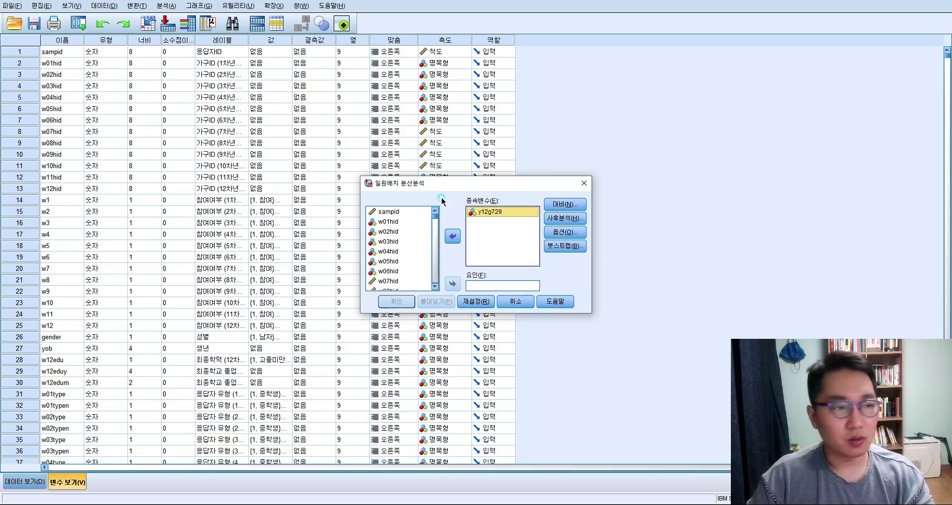
pyautogui.scroll(-4, 409, 255)
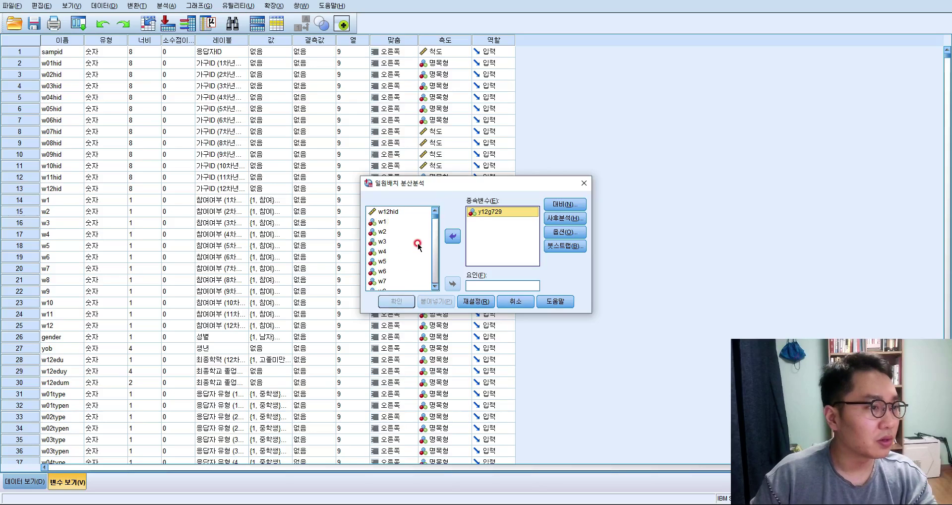
pyautogui.scroll(-4, 418, 246)
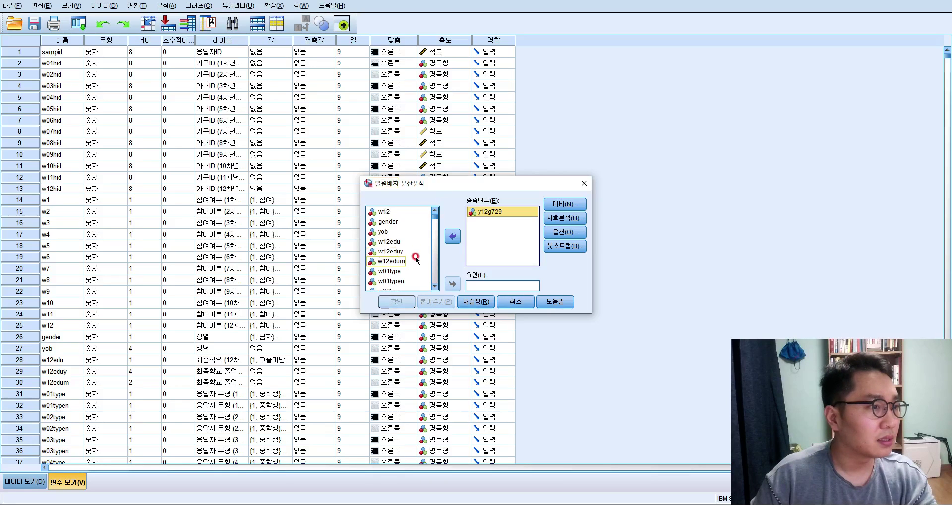
pyautogui.scroll(-2, 415, 257)
pyautogui.scroll(-5, 415, 258)
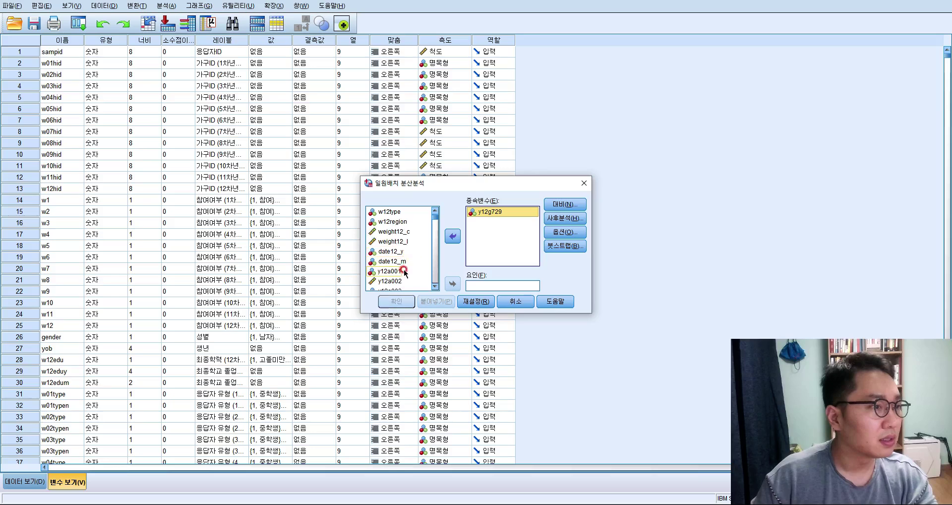
pyautogui.click(394, 222)
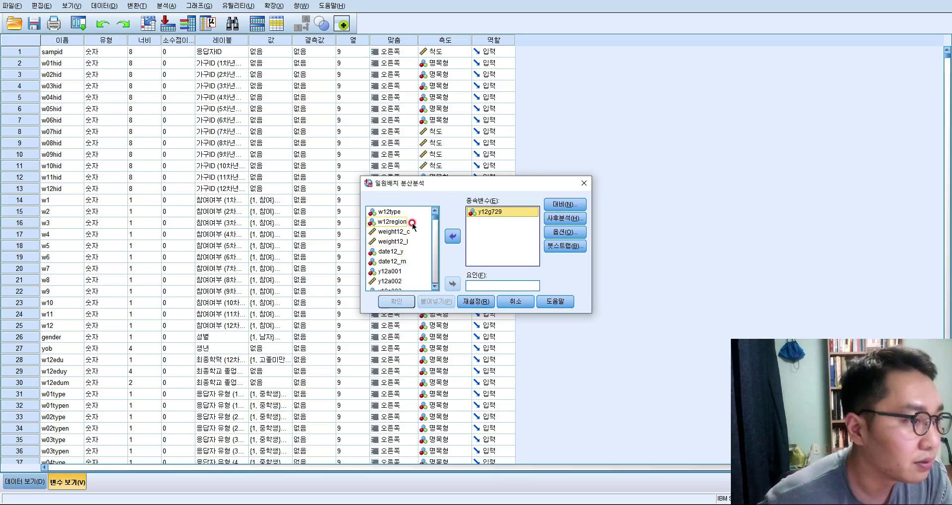
pyautogui.click(452, 284)
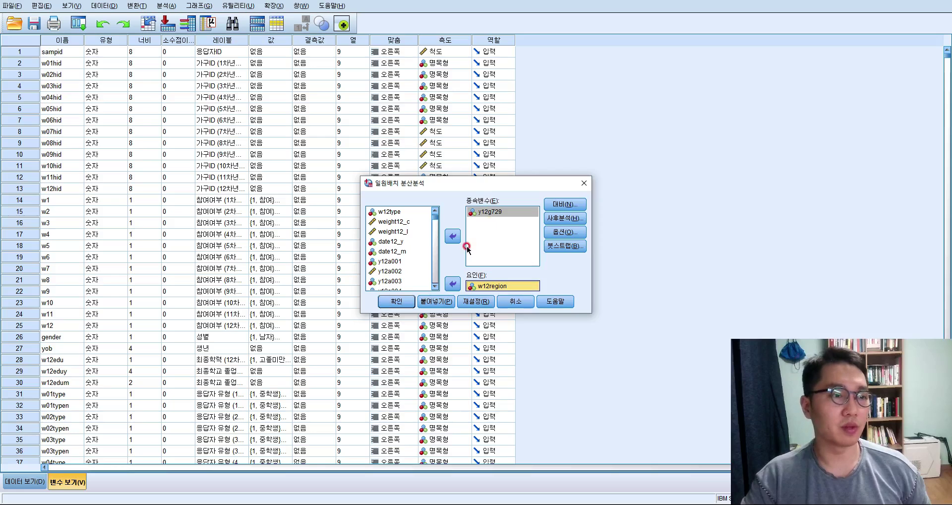
pyautogui.click(397, 301)
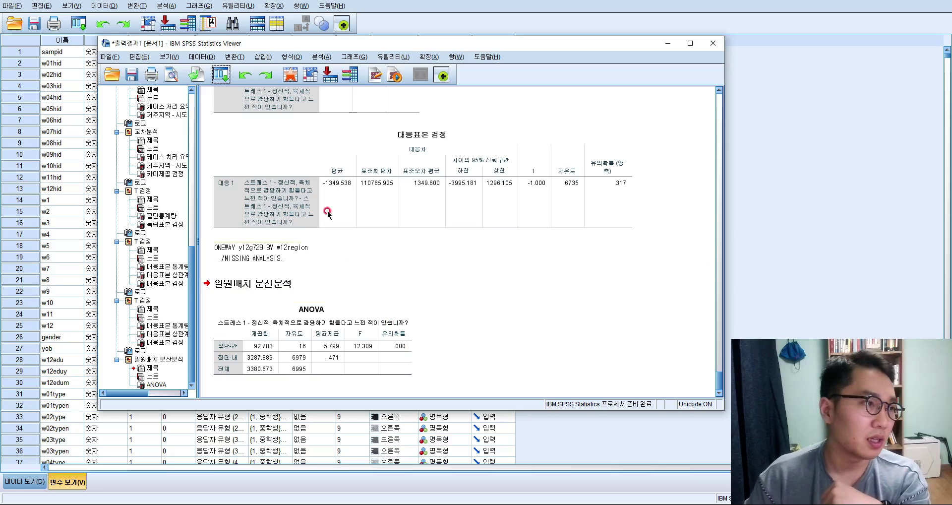
pyautogui.click(418, 337)
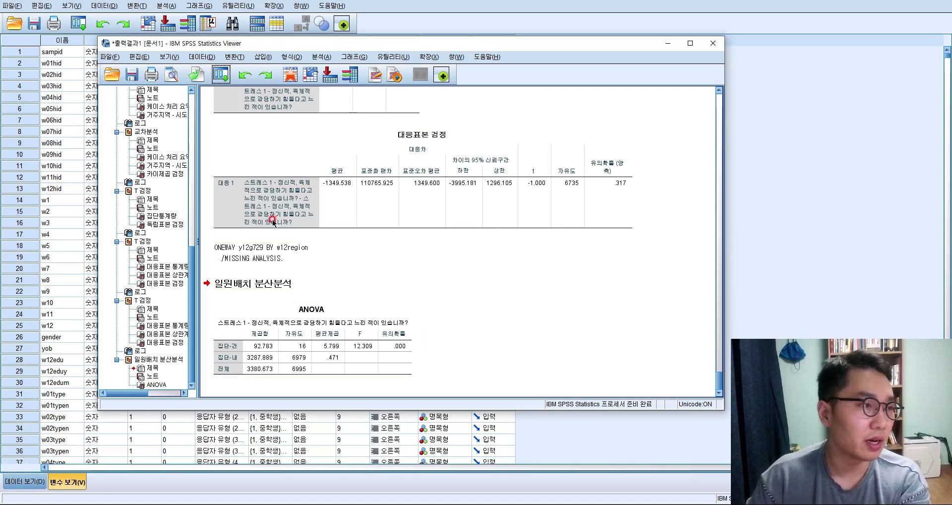
# Step: Recall the one-way ANOVA and rerun it with Scheffe and Tukey post hoc comparisons enabled
pyautogui.click(221, 75)
pyautogui.click(233, 92)
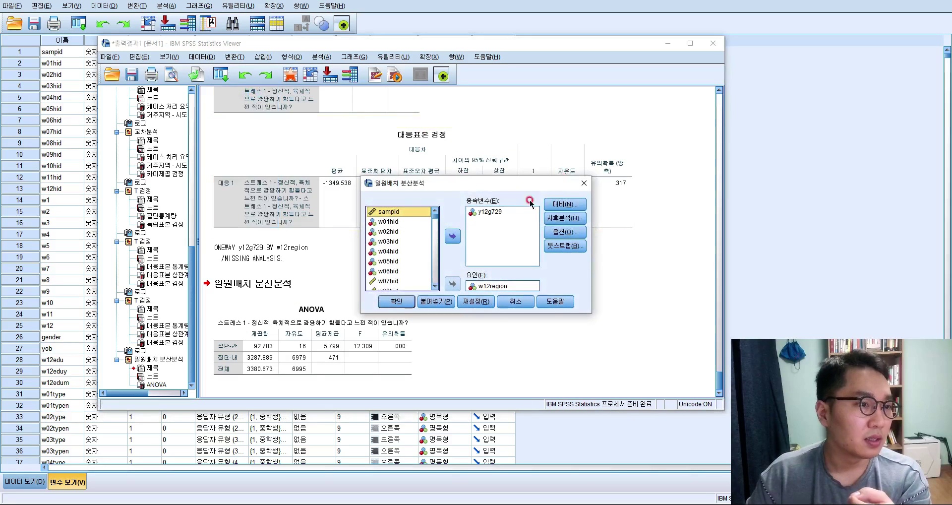
pyautogui.click(574, 220)
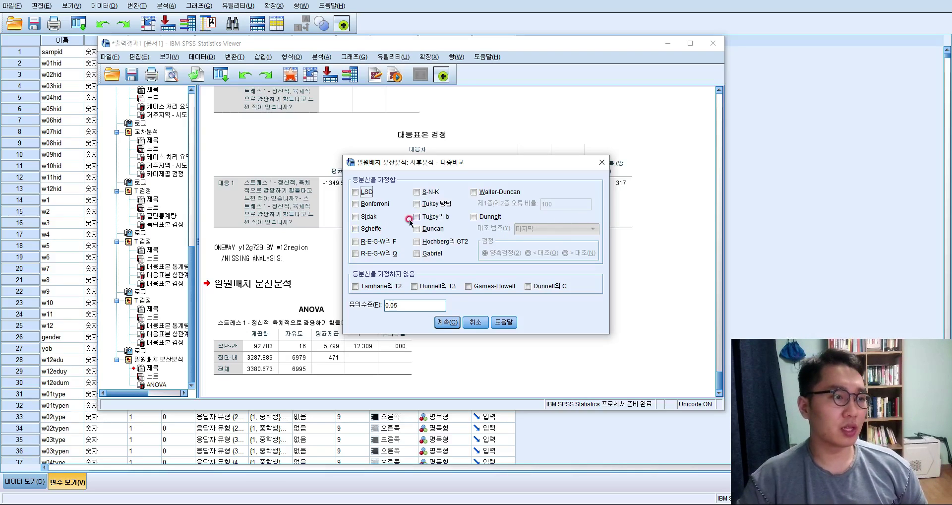
pyautogui.click(372, 229)
pyautogui.click(451, 323)
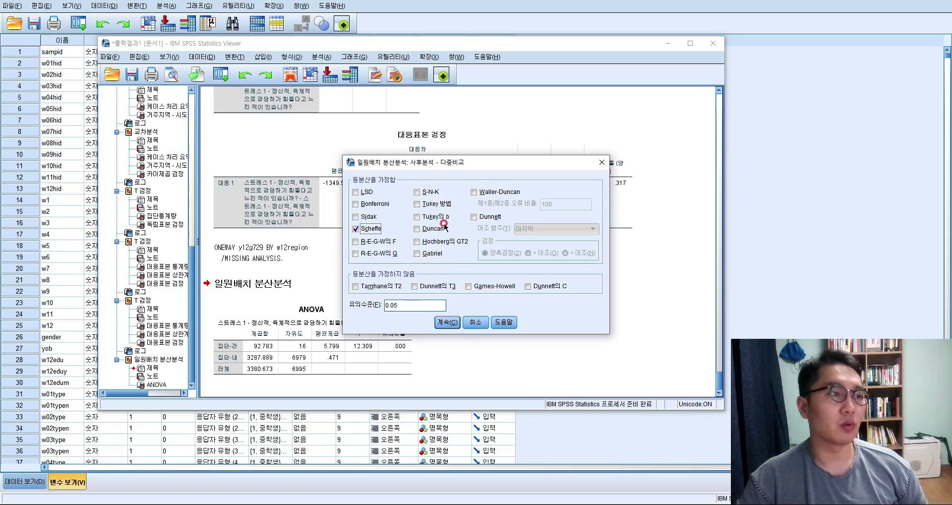
pyautogui.click(441, 204)
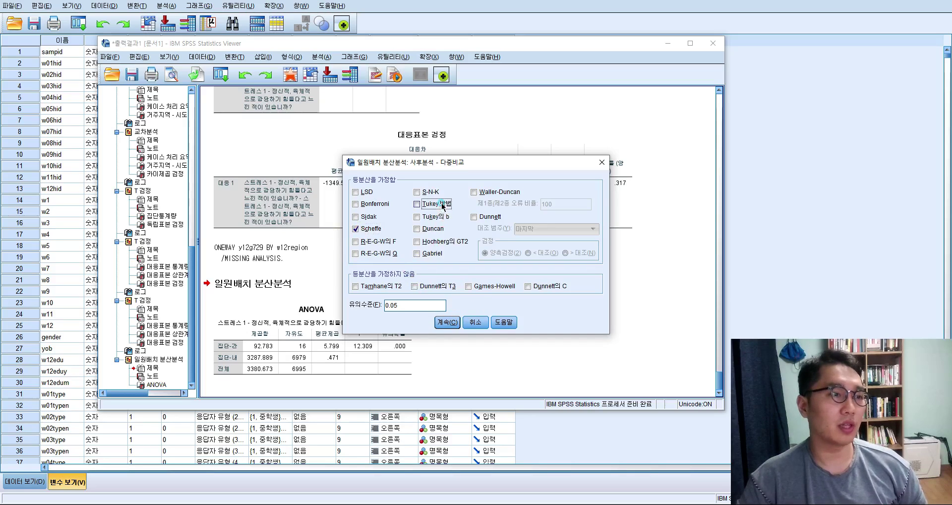
pyautogui.click(438, 323)
pyautogui.click(396, 302)
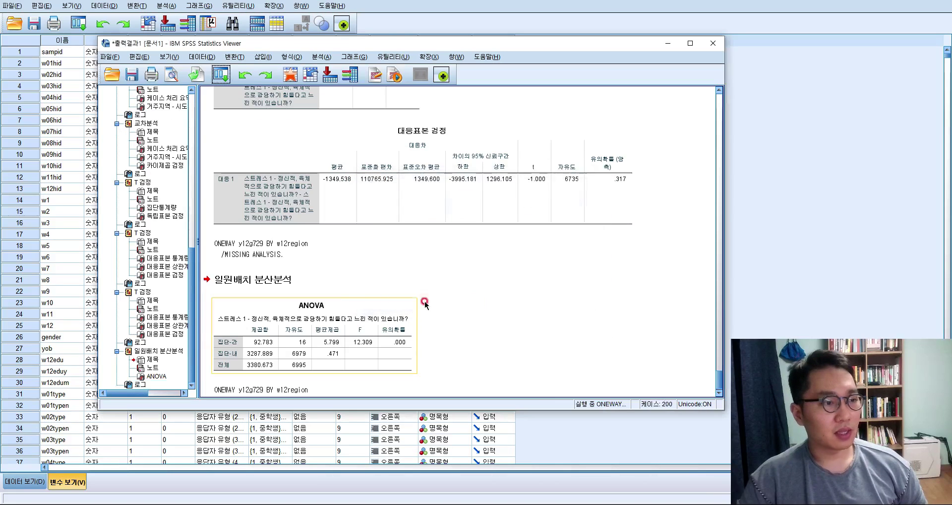
# Step: Examine the rerun ANOVA table and the start of the Tukey HSD multiple comparisons by region
pyautogui.scroll(3, 397, 257)
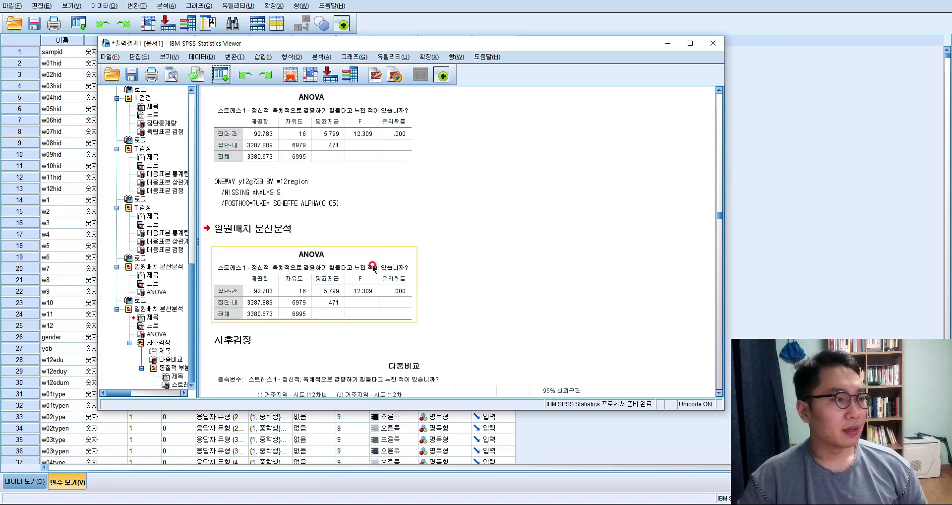
pyautogui.click(298, 187)
pyautogui.click(299, 162)
pyautogui.click(296, 255)
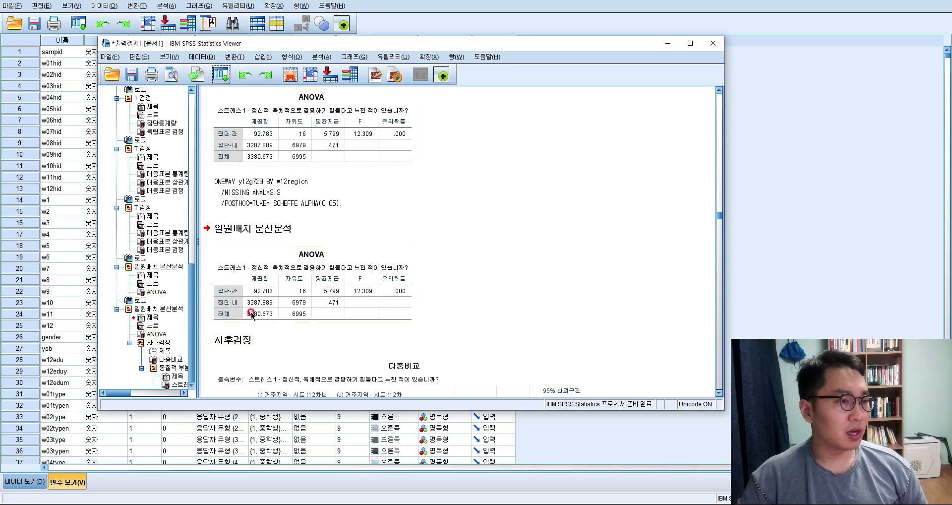
pyautogui.click(436, 298)
pyautogui.scroll(-4, 679, 293)
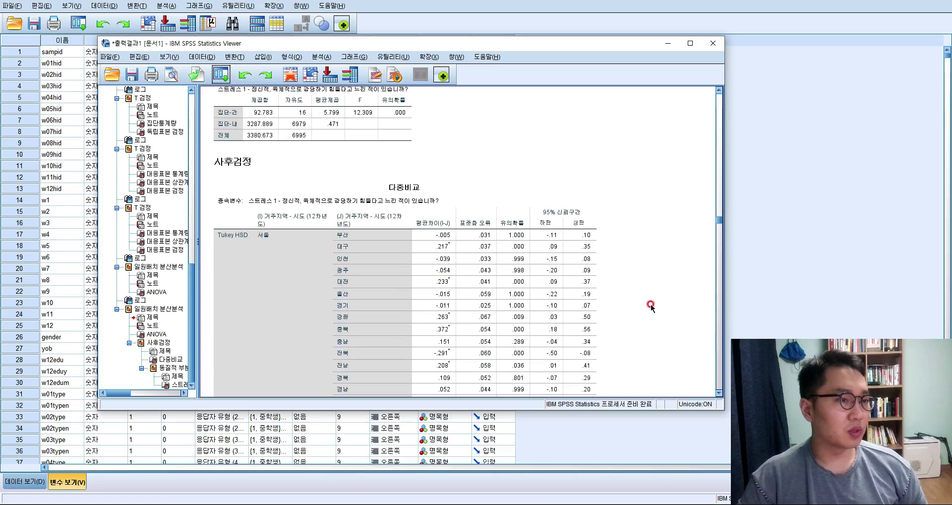
pyautogui.click(649, 280)
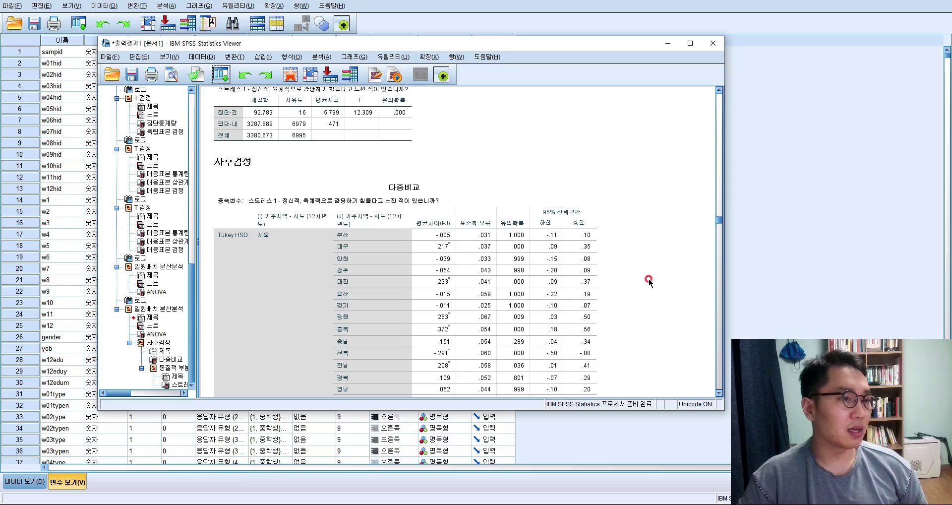
pyautogui.scroll(-2, 648, 279)
pyautogui.click(526, 281)
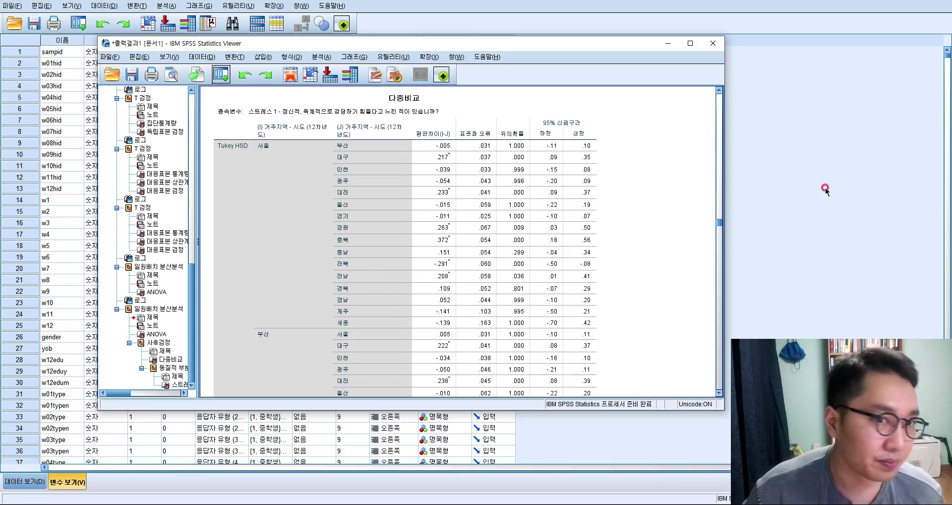
pyautogui.hotkey('ctrl', 'alt', 'd')
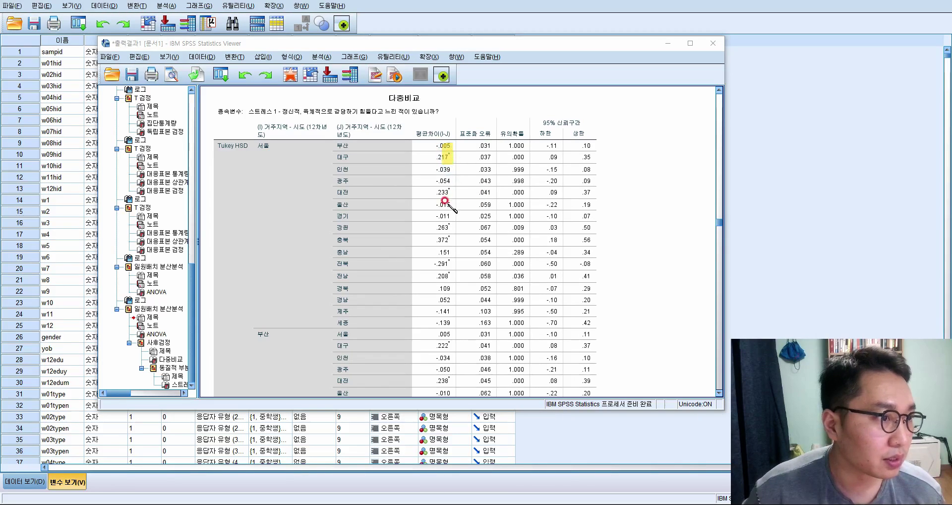
pyautogui.moveTo(442, 191); pyautogui.dragTo(451, 192)
pyautogui.moveTo(443, 227)
pyautogui.mouseDown()
pyautogui.moveTo(441, 276)
pyautogui.moveTo(449, 276)
pyautogui.mouseUp()
pyautogui.moveTo(431, 311); pyautogui.dragTo(455, 312)
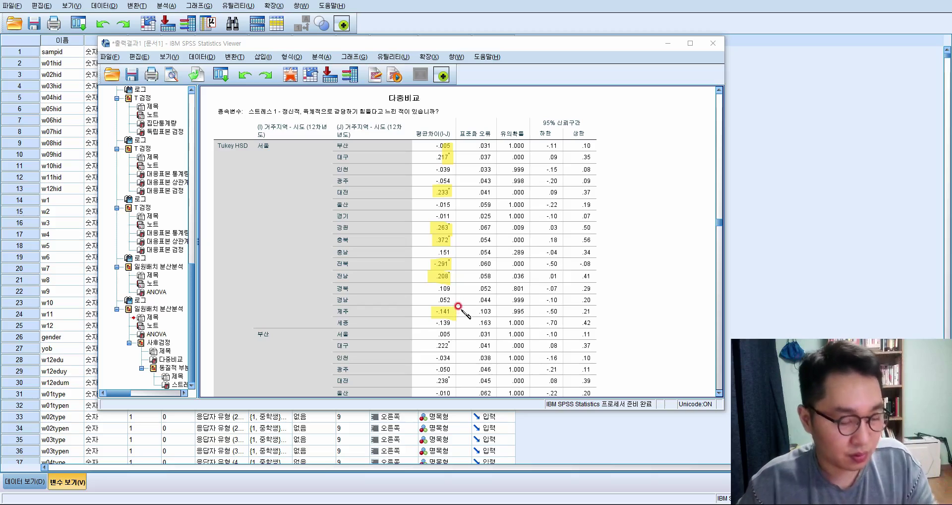
pyautogui.hotkey('ctrl', 'z')
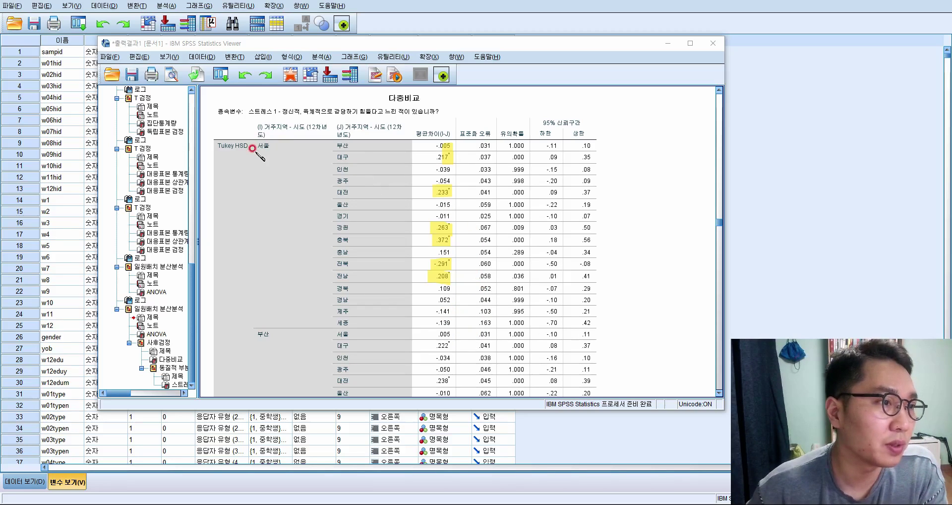
pyautogui.moveTo(276, 129)
pyautogui.mouseDown()
pyautogui.moveTo(288, 154)
pyautogui.moveTo(301, 141)
pyautogui.mouseUp()
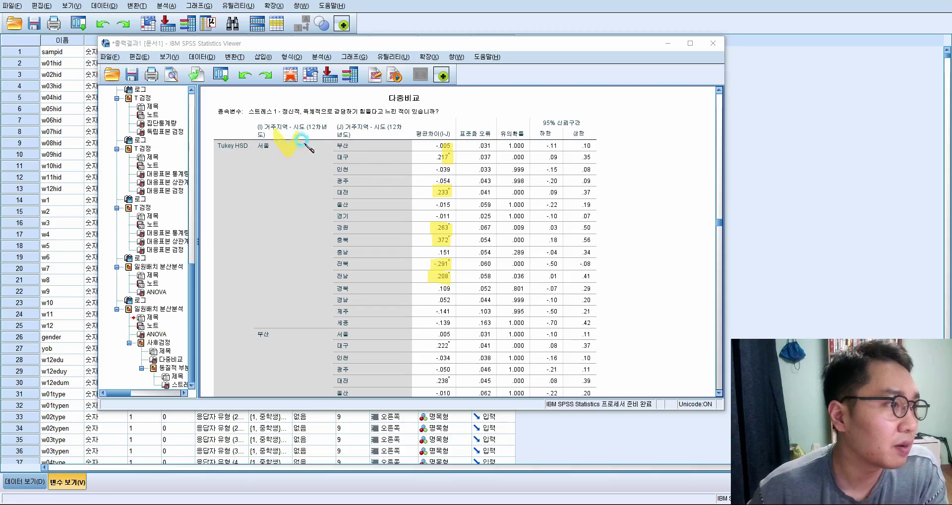
pyautogui.moveTo(395, 151)
pyautogui.mouseDown()
pyautogui.moveTo(401, 167)
pyautogui.moveTo(406, 150)
pyautogui.mouseUp()
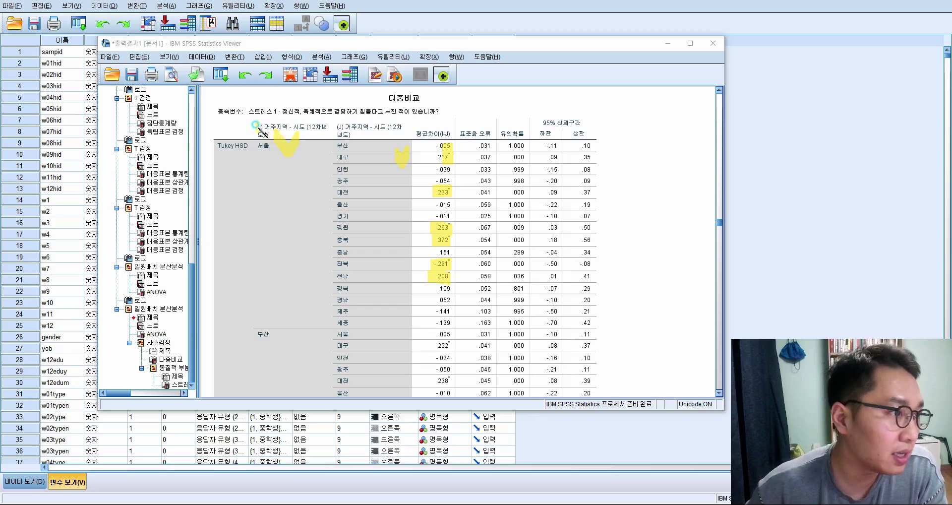
pyautogui.moveTo(258, 123); pyautogui.dragTo(263, 149)
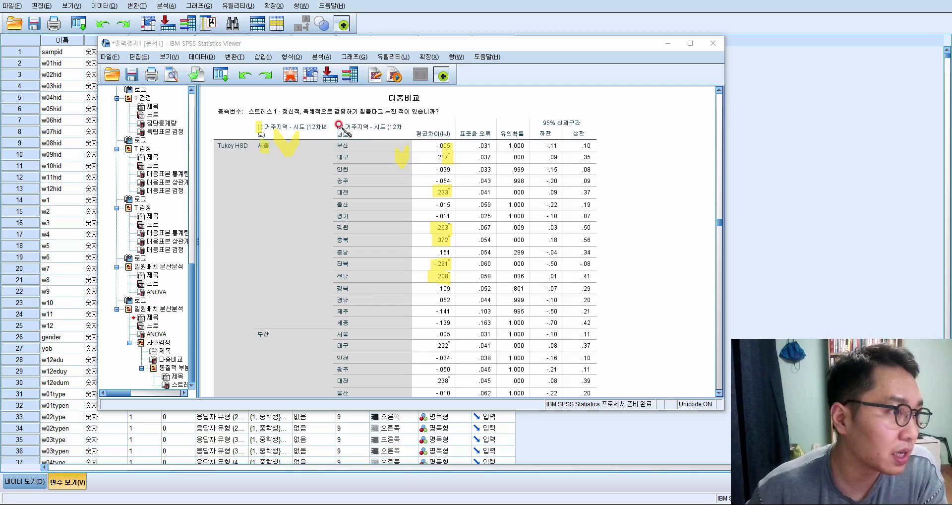
pyautogui.moveTo(338, 124); pyautogui.dragTo(339, 136)
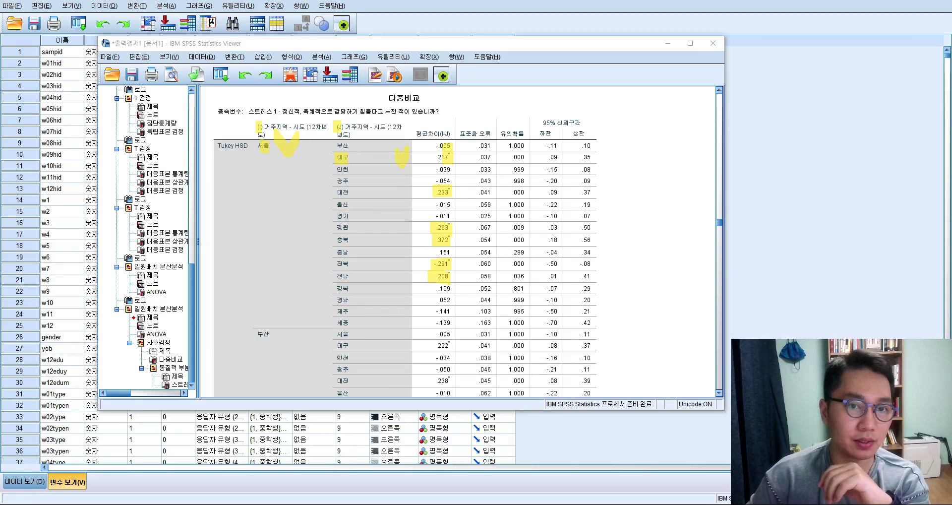
# Step: Examine the Tukey HSD multiple comparisons for the remaining regions, through 전북 and 전남
pyautogui.click(333, 255)
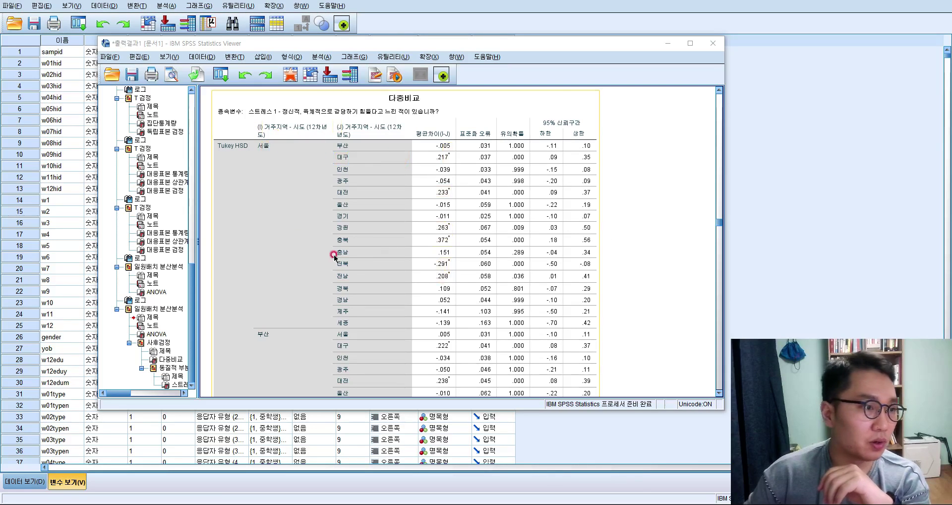
pyautogui.scroll(-15, 526, 285)
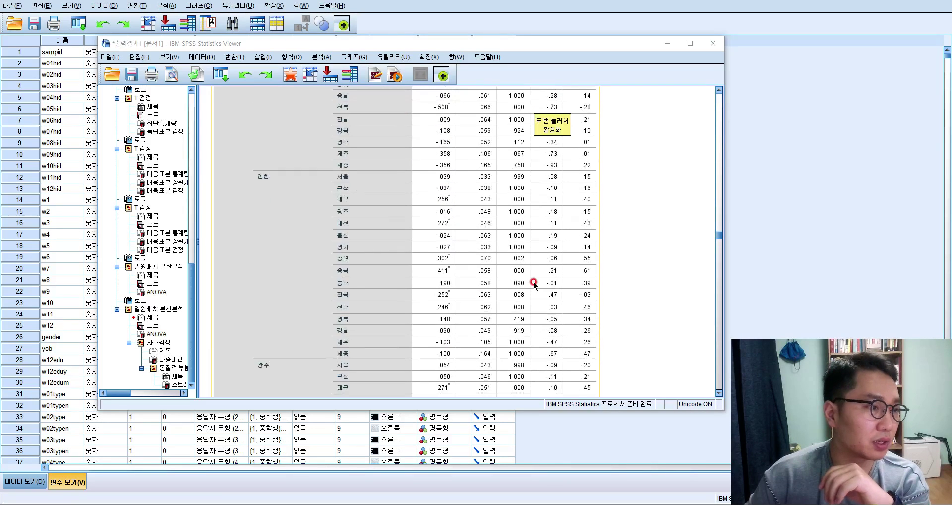
pyautogui.scroll(-20, 534, 283)
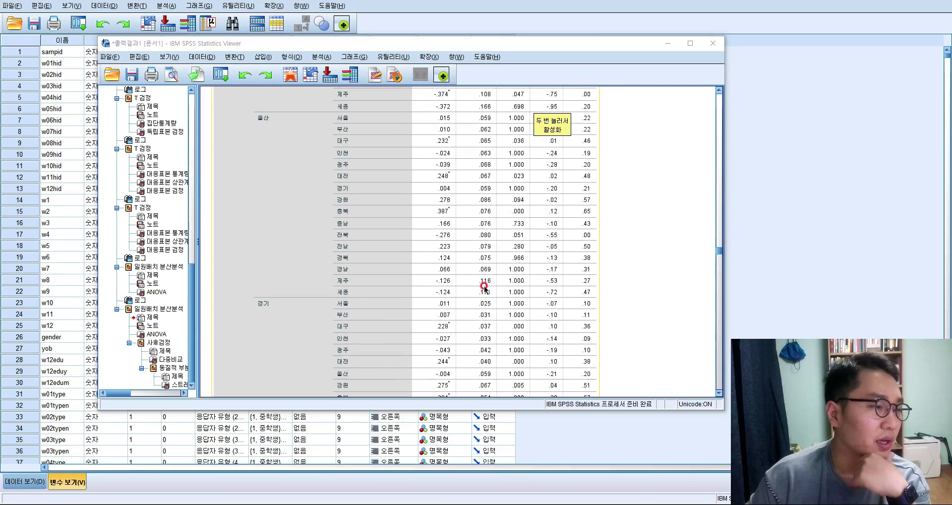
pyautogui.scroll(-20, 483, 287)
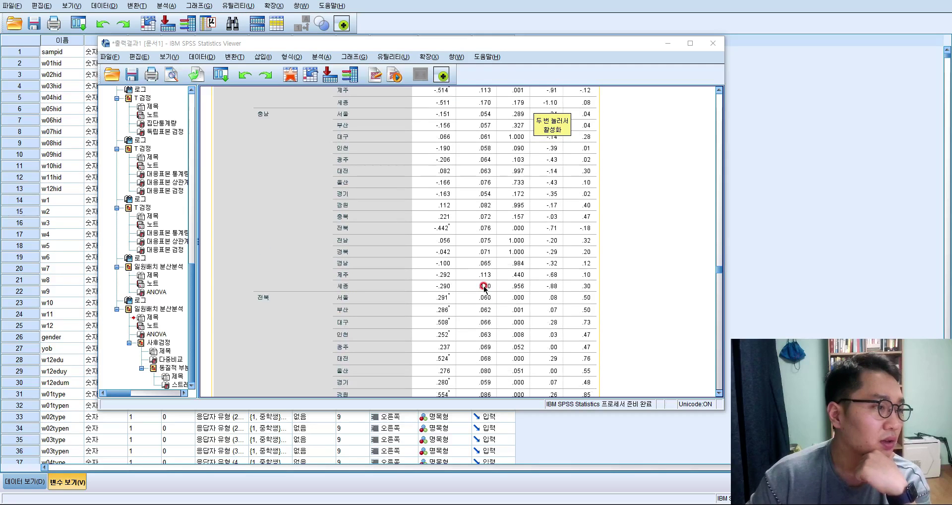
pyautogui.scroll(-4, 461, 288)
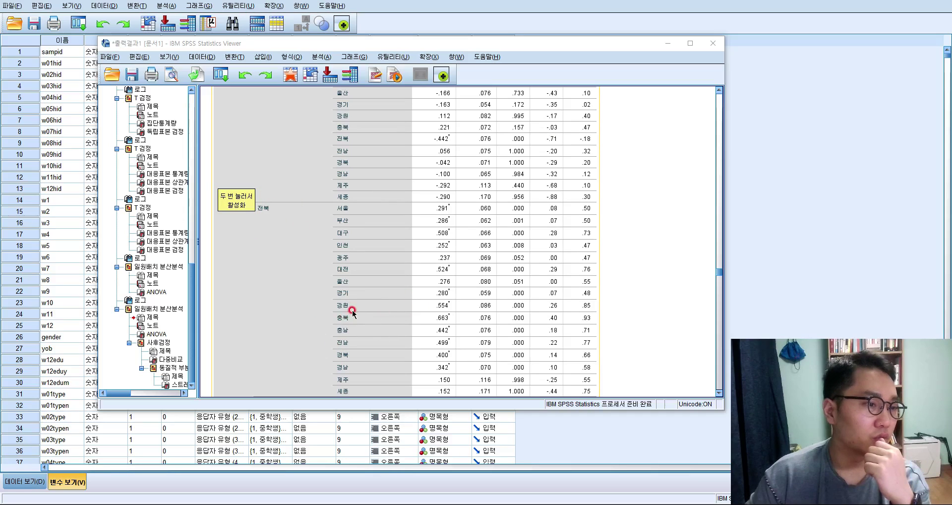
pyautogui.scroll(-3, 484, 313)
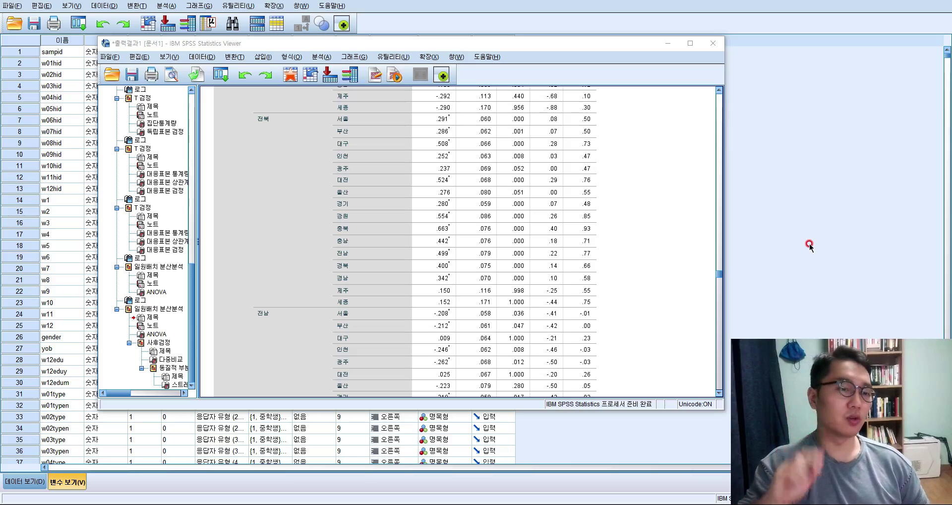
# Step: Start a univariate general linear model analysis, list variables by name, and set y12g729 as the dependent variable
pyautogui.click(166, 6)
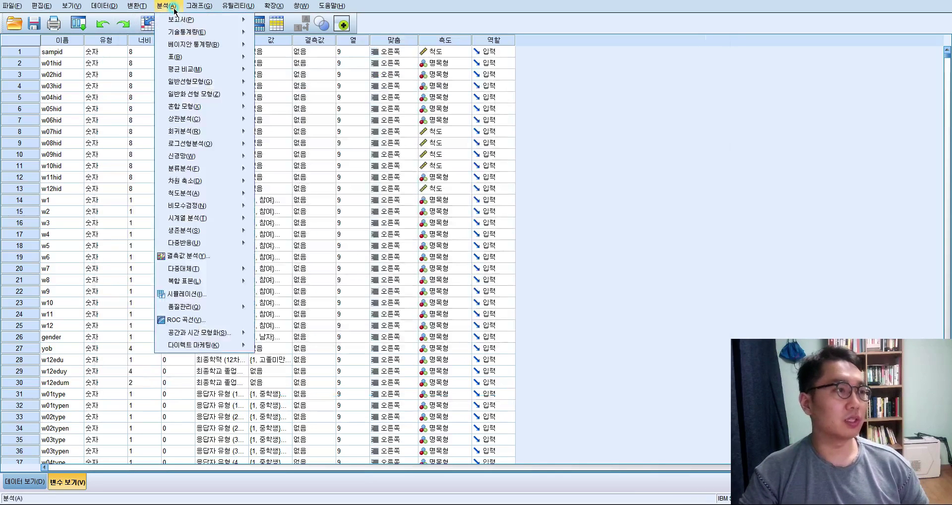
pyautogui.moveTo(215, 85)
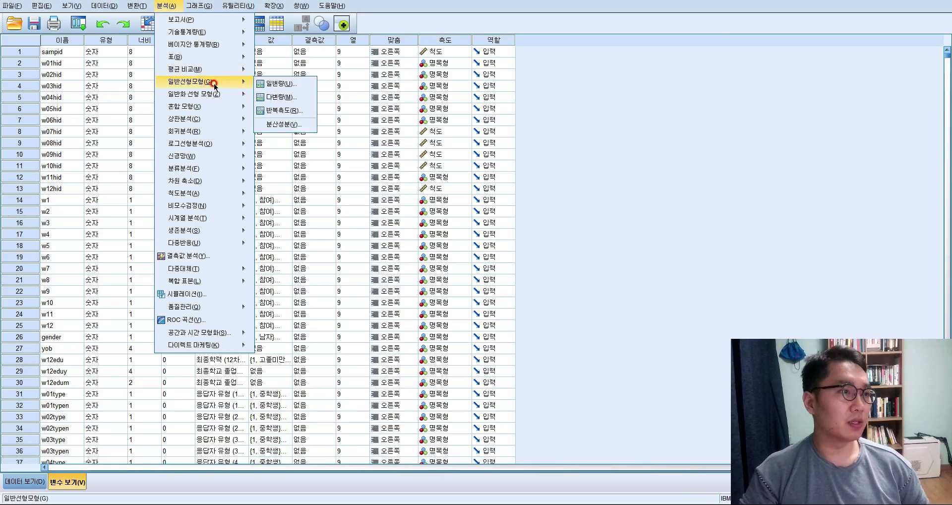
pyautogui.click(267, 84)
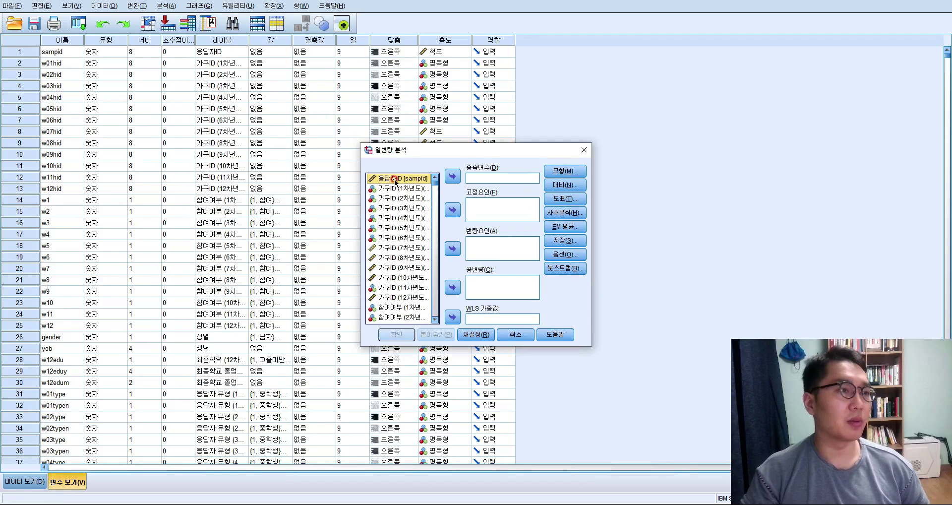
pyautogui.rightClick(391, 199)
pyautogui.click(432, 212)
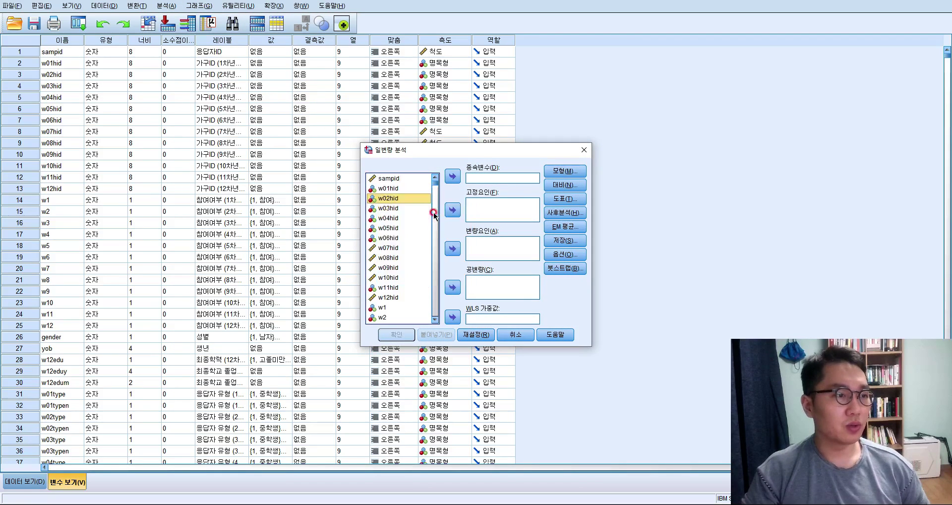
pyautogui.moveTo(434, 182); pyautogui.dragTo(433, 240)
pyautogui.scroll(1, 432, 241)
pyautogui.click(389, 217)
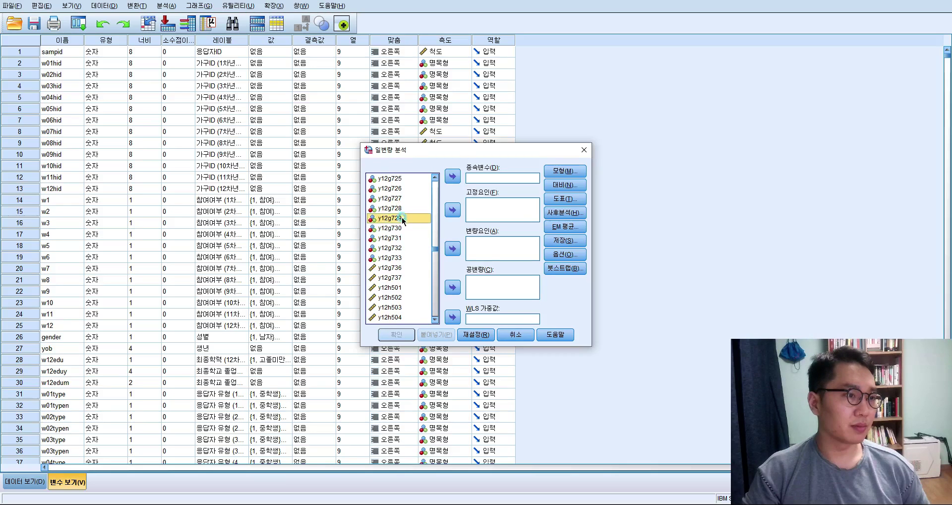
pyautogui.click(452, 176)
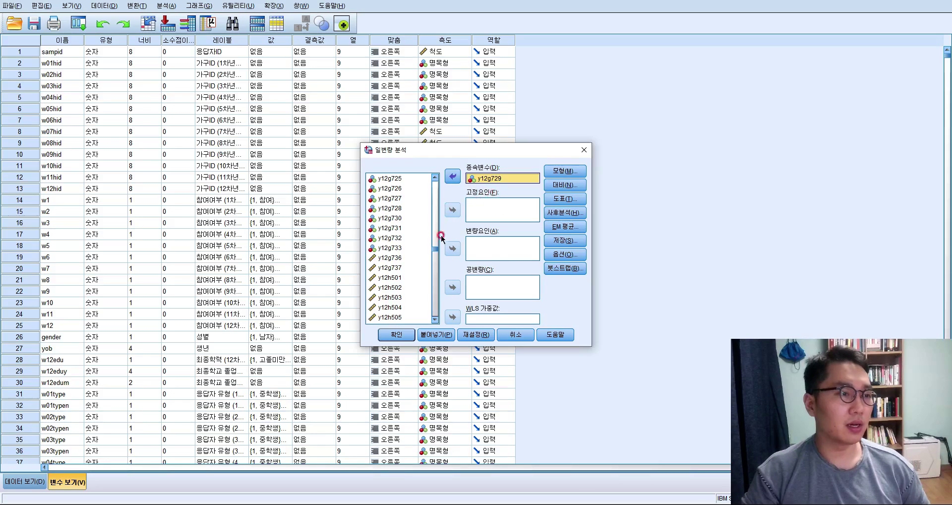
# Step: Add gender and w12region as fixed factors of the univariate analysis
pyautogui.moveTo(434, 249); pyautogui.dragTo(435, 184)
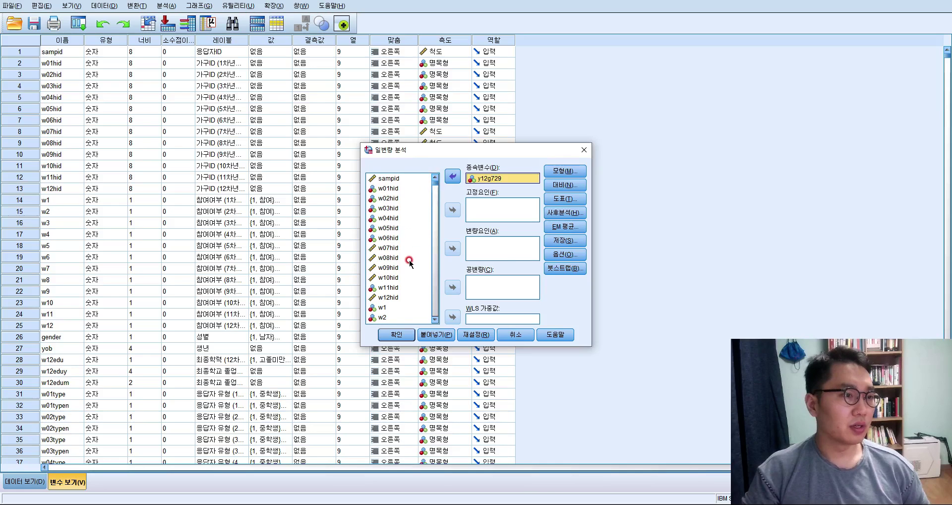
pyautogui.scroll(-1, 409, 263)
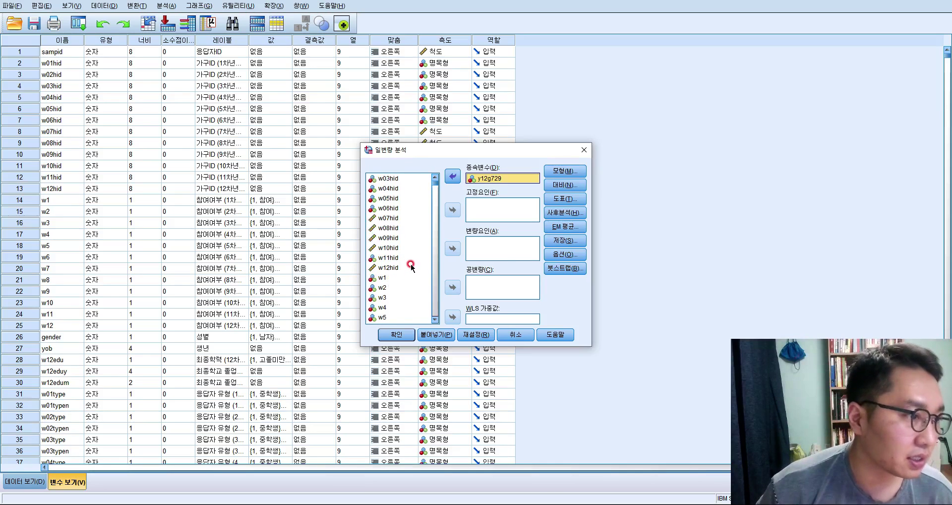
pyautogui.scroll(-5, 412, 258)
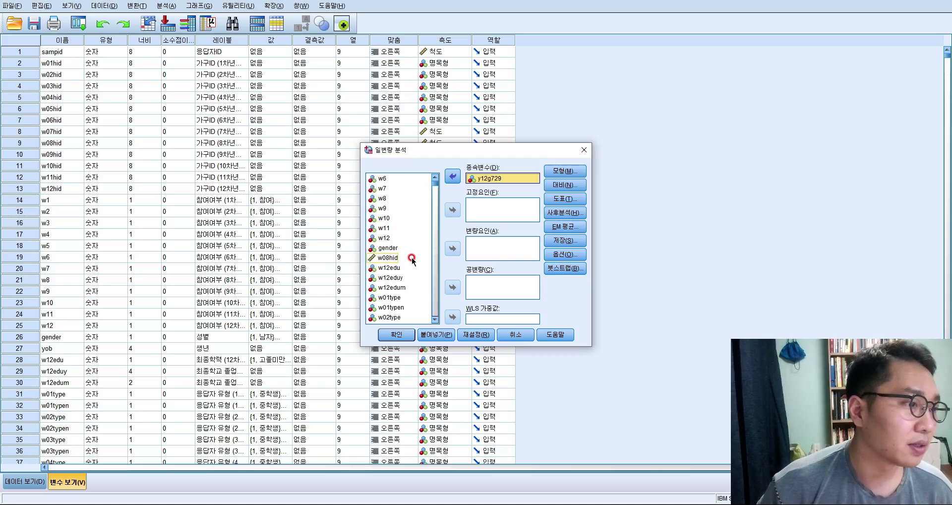
pyautogui.click(388, 247)
pyautogui.doubleClick(388, 247)
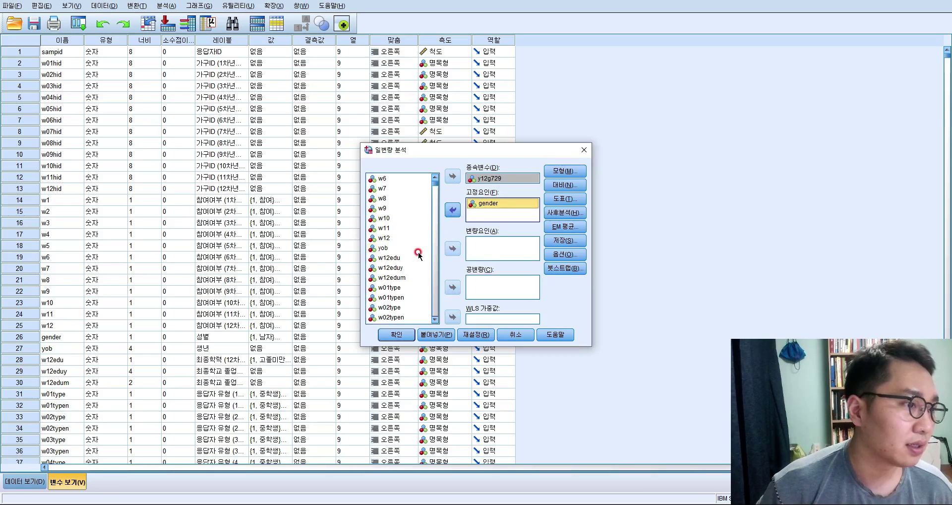
pyautogui.scroll(-6, 418, 254)
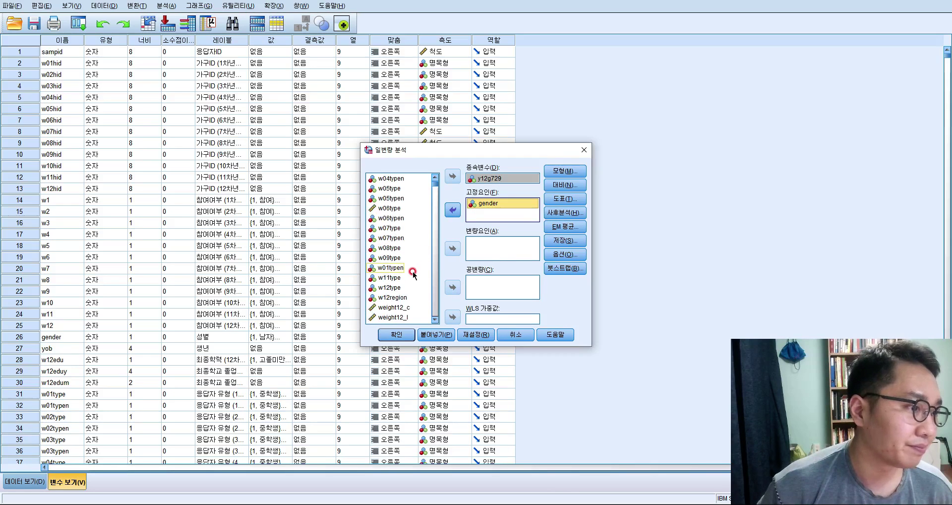
pyautogui.scroll(-2, 419, 268)
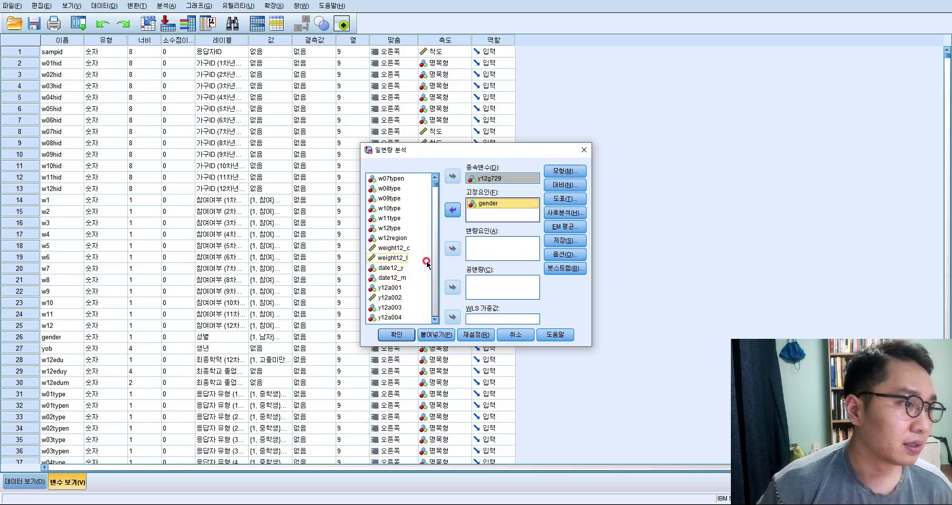
pyautogui.click(421, 238)
pyautogui.click(452, 209)
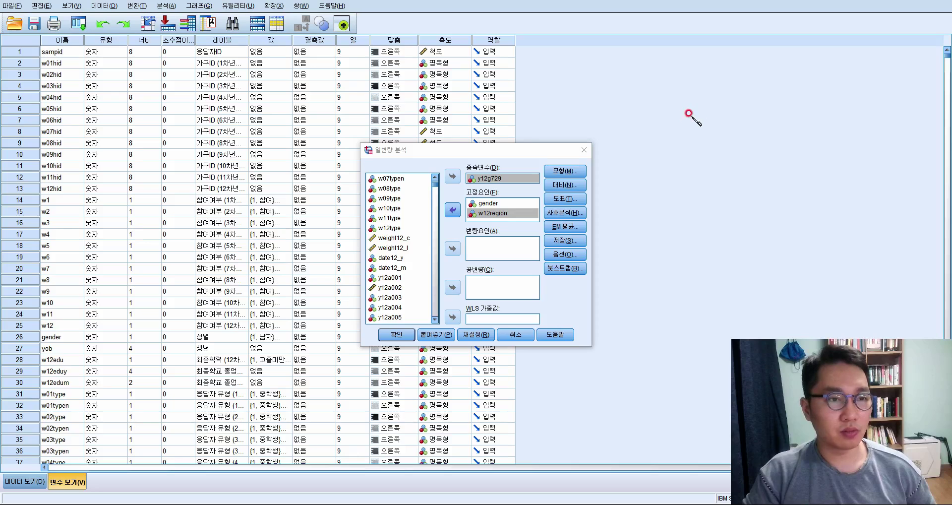
pyautogui.moveTo(656, 94); pyautogui.dragTo(656, 111)
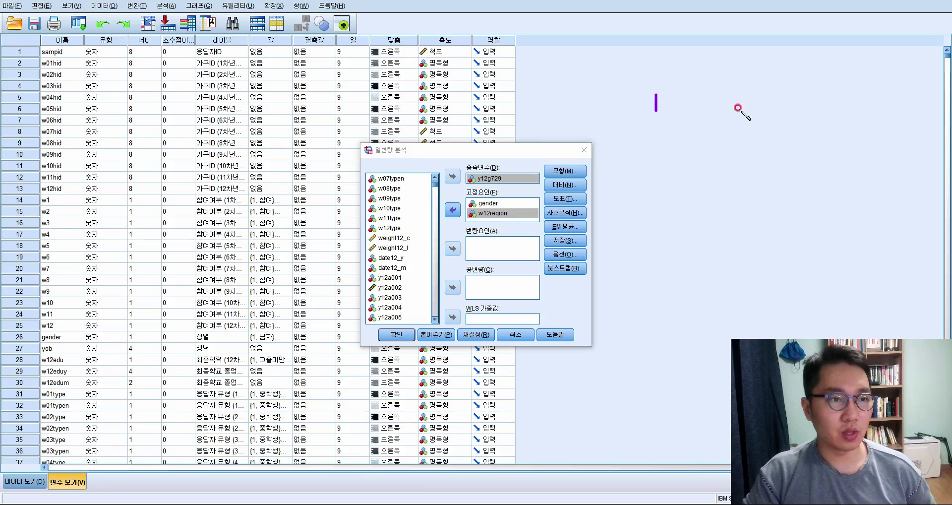
pyautogui.moveTo(752, 91)
pyautogui.mouseDown()
pyautogui.moveTo(770, 109)
pyautogui.moveTo(762, 146)
pyautogui.moveTo(772, 141)
pyautogui.mouseUp()
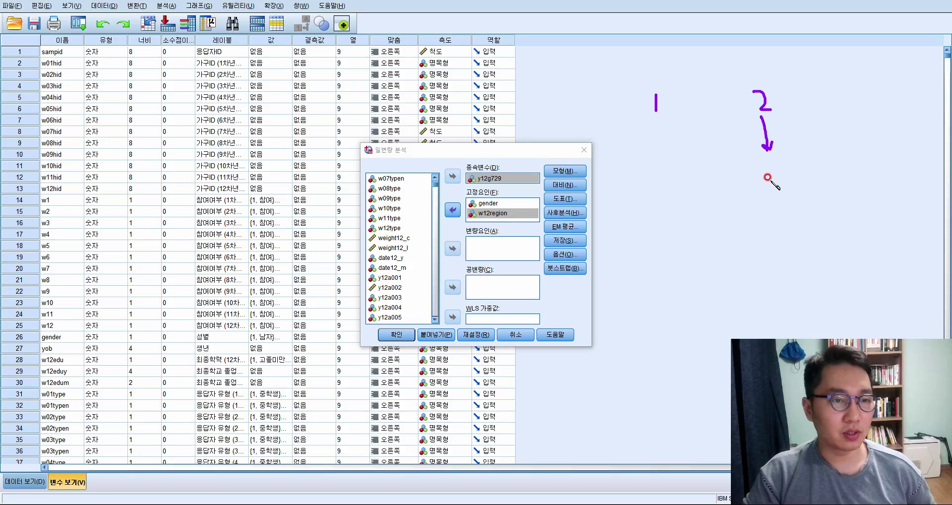
pyautogui.moveTo(766, 172)
pyautogui.mouseDown()
pyautogui.moveTo(767, 190)
pyautogui.moveTo(775, 174)
pyautogui.mouseUp()
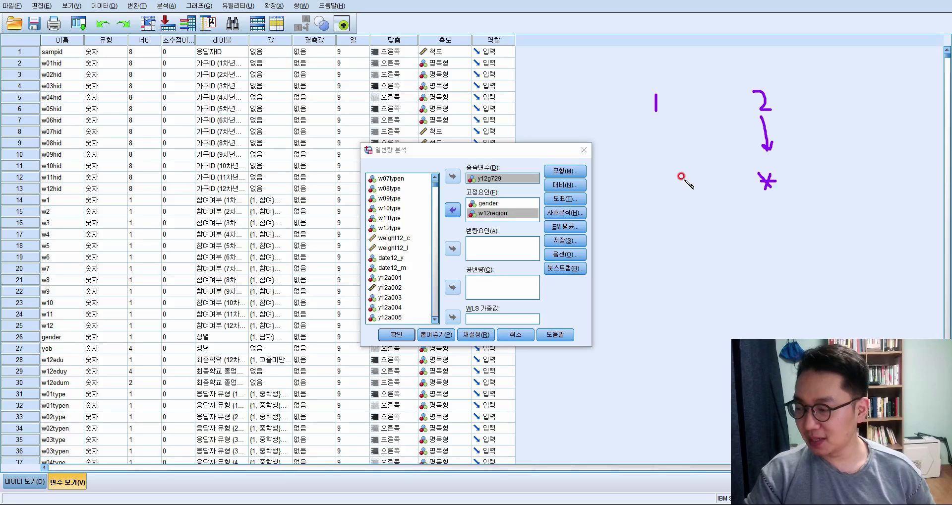
pyautogui.moveTo(655, 199)
pyautogui.mouseDown()
pyautogui.moveTo(669, 199)
pyautogui.moveTo(671, 184)
pyautogui.moveTo(758, 214)
pyautogui.moveTo(747, 184)
pyautogui.moveTo(802, 187)
pyautogui.moveTo(795, 198)
pyautogui.mouseUp()
pyautogui.moveTo(723, 216)
pyautogui.mouseDown()
pyautogui.moveTo(742, 236)
pyautogui.moveTo(801, 233)
pyautogui.moveTo(804, 219)
pyautogui.moveTo(819, 239)
pyautogui.mouseUp()
pyautogui.moveTo(722, 251)
pyautogui.mouseDown()
pyautogui.moveTo(753, 259)
pyautogui.moveTo(835, 251)
pyautogui.mouseUp()
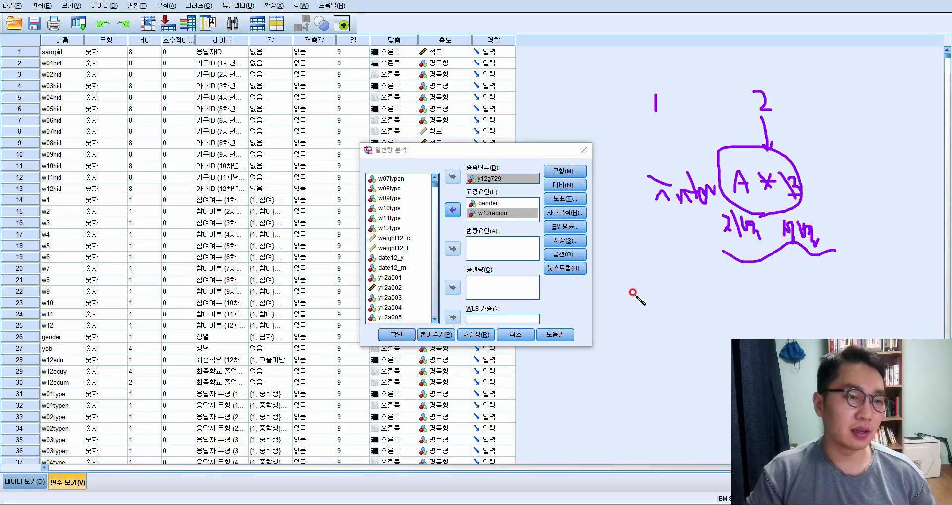
pyautogui.moveTo(634, 267); pyautogui.dragTo(689, 225)
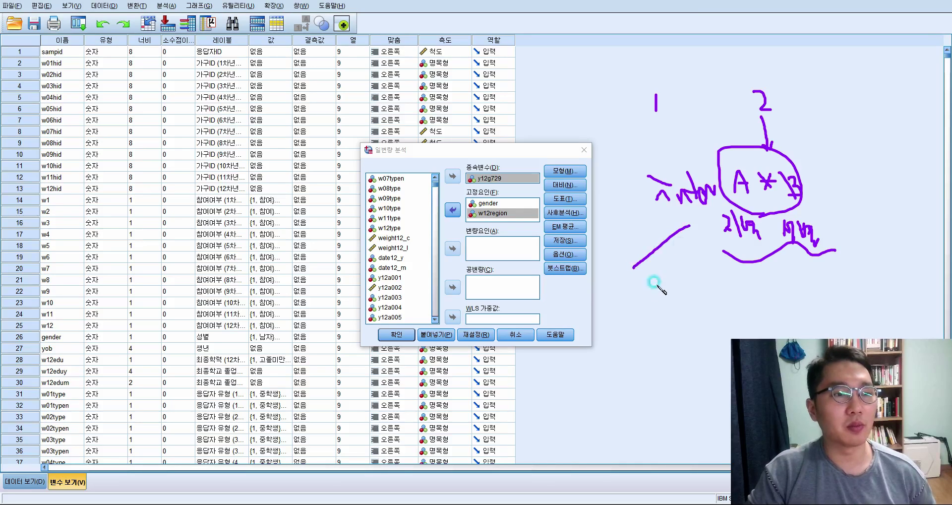
pyautogui.moveTo(639, 297)
pyautogui.mouseDown()
pyautogui.moveTo(717, 340)
pyautogui.moveTo(775, 270)
pyautogui.mouseUp()
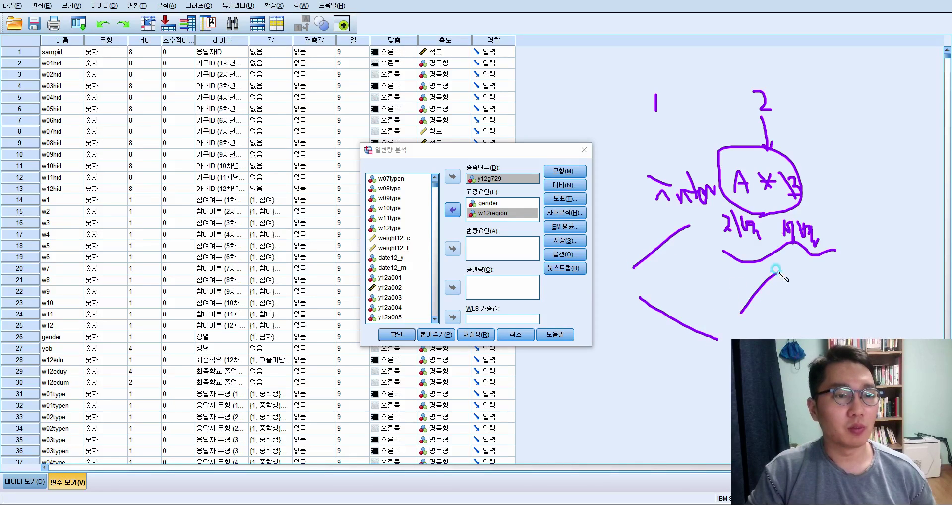
pyautogui.moveTo(711, 273); pyautogui.dragTo(809, 328)
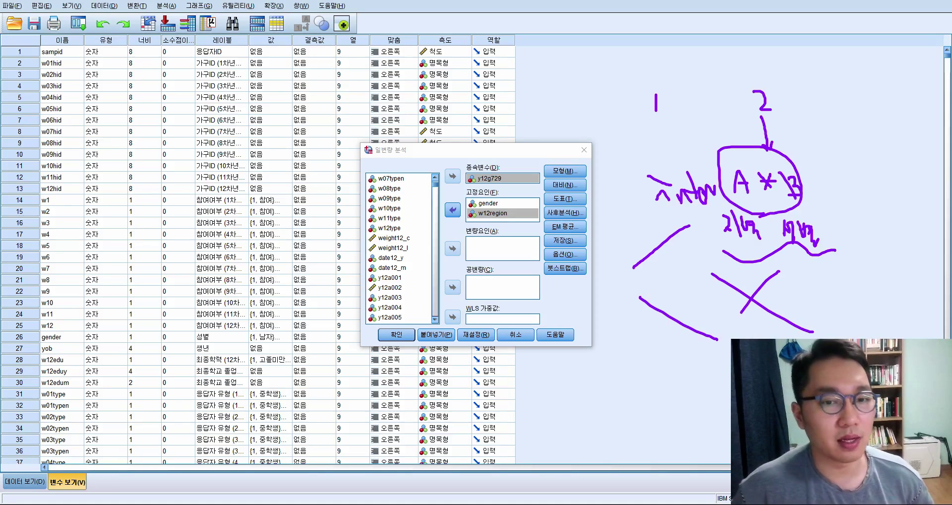
pyautogui.press('e')
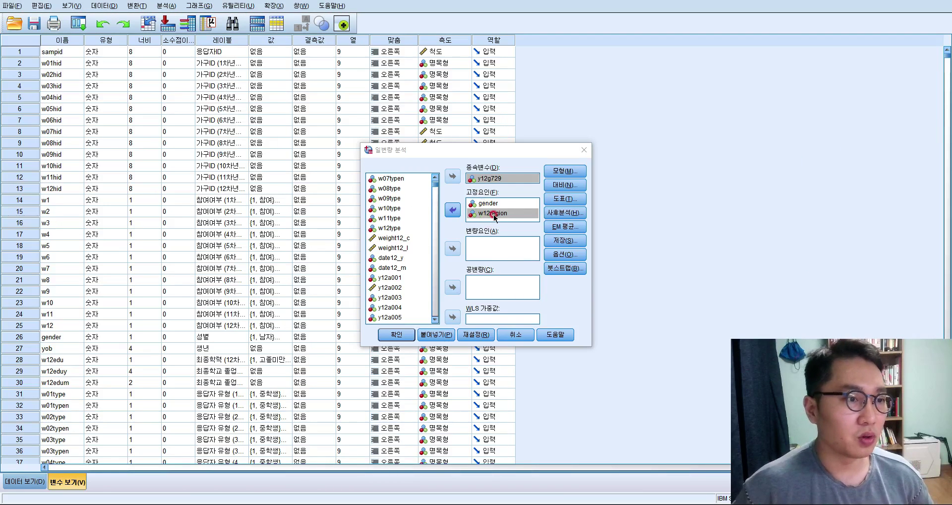
# Step: Open the univariate model specification and try to build a custom term from gender and w12region
pyautogui.click(568, 169)
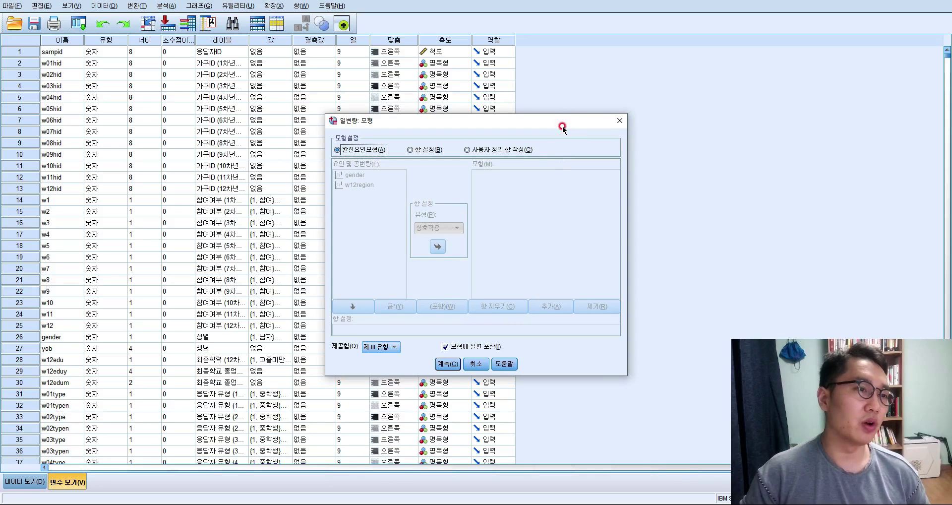
pyautogui.moveTo(563, 128); pyautogui.dragTo(841, 107)
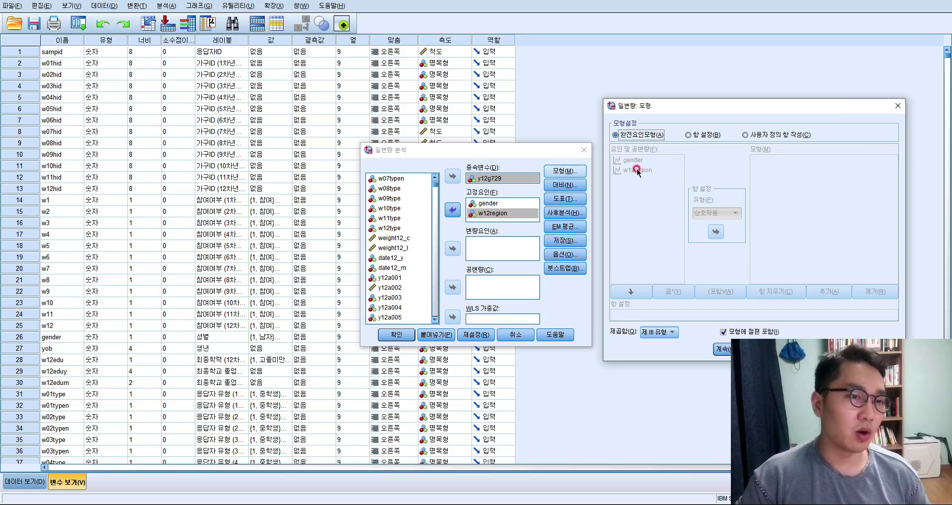
pyautogui.click(752, 135)
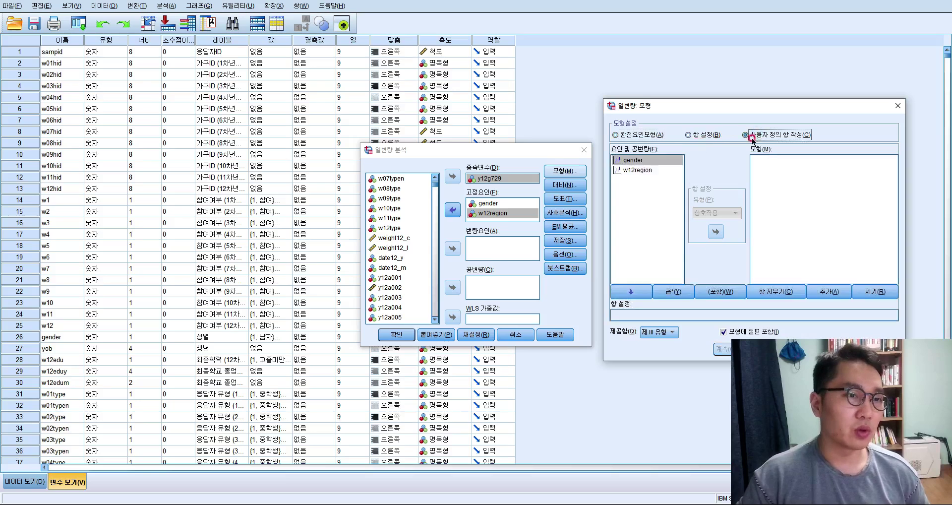
pyautogui.click(633, 160)
pyautogui.keyDown('shift'); pyautogui.click(639, 170); pyautogui.keyUp('shift')
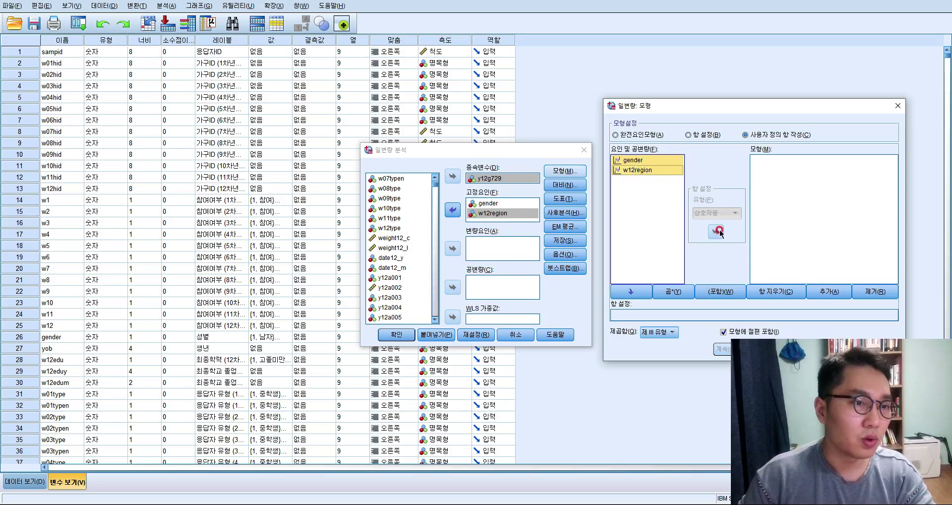
pyautogui.click(677, 291)
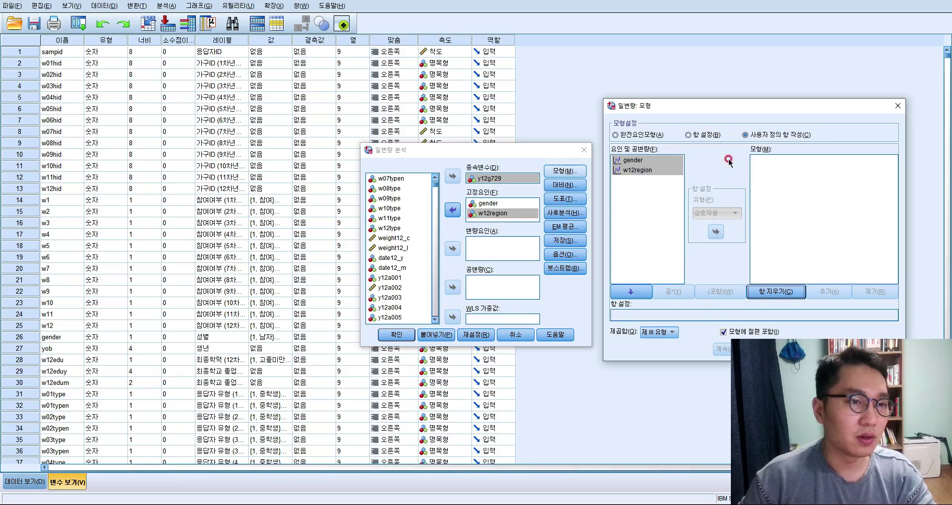
# Step: Switch the model specification to built terms (항 설정) and add the gender*w12region interaction to the model
pyautogui.click(709, 135)
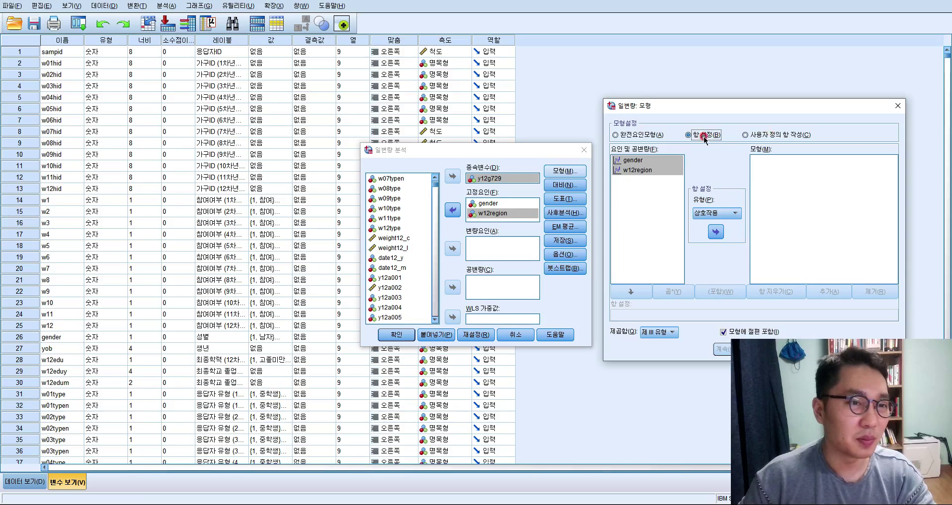
pyautogui.click(715, 235)
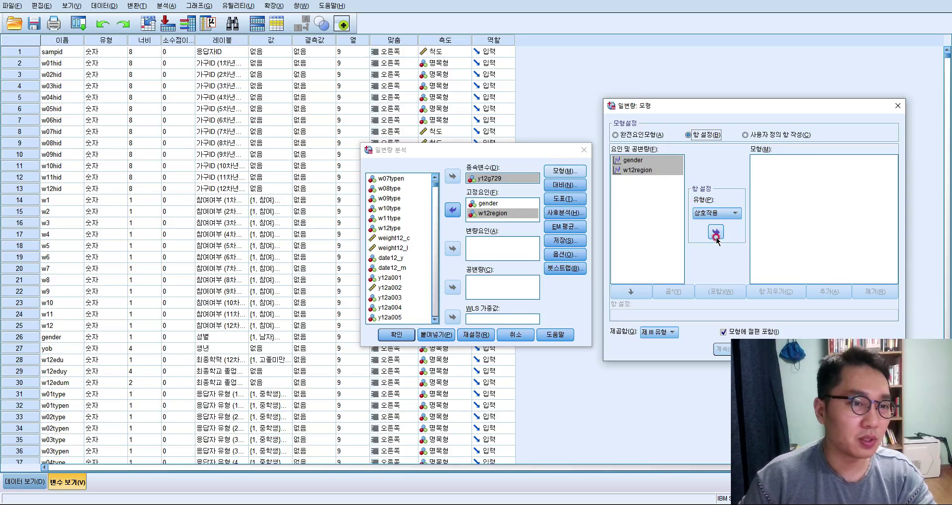
pyautogui.moveTo(763, 104); pyautogui.dragTo(653, 99)
pyautogui.click(669, 134)
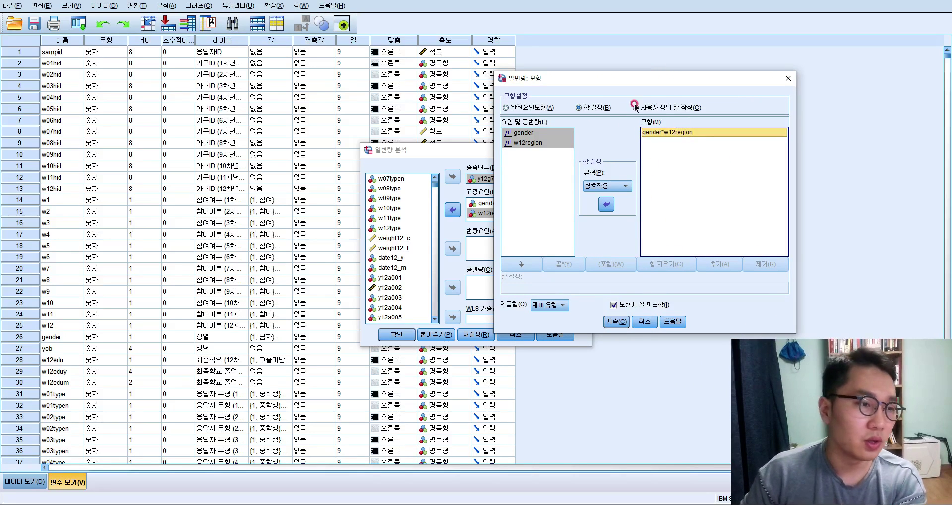
# Step: Confirm the gender*w12region model, run the univariate analysis, and examine the between-subjects effects table in the output
pyautogui.click(623, 325)
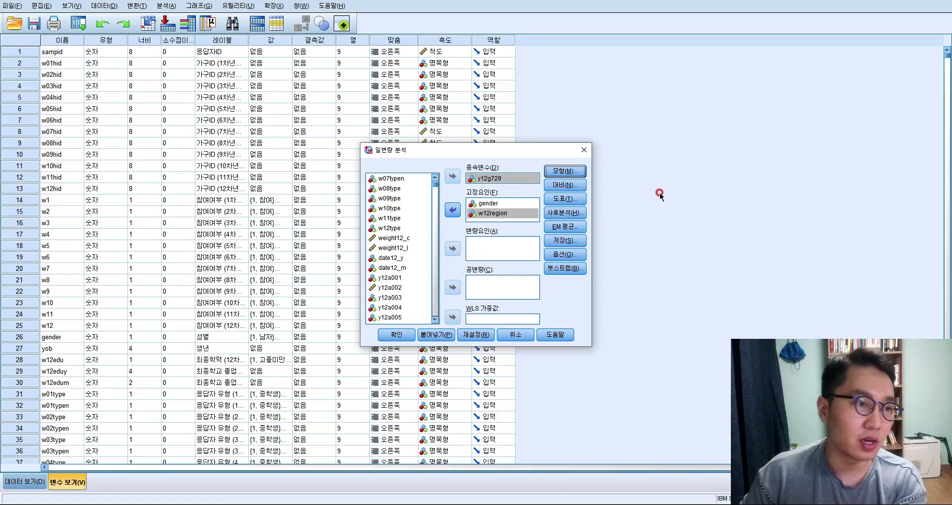
pyautogui.click(399, 334)
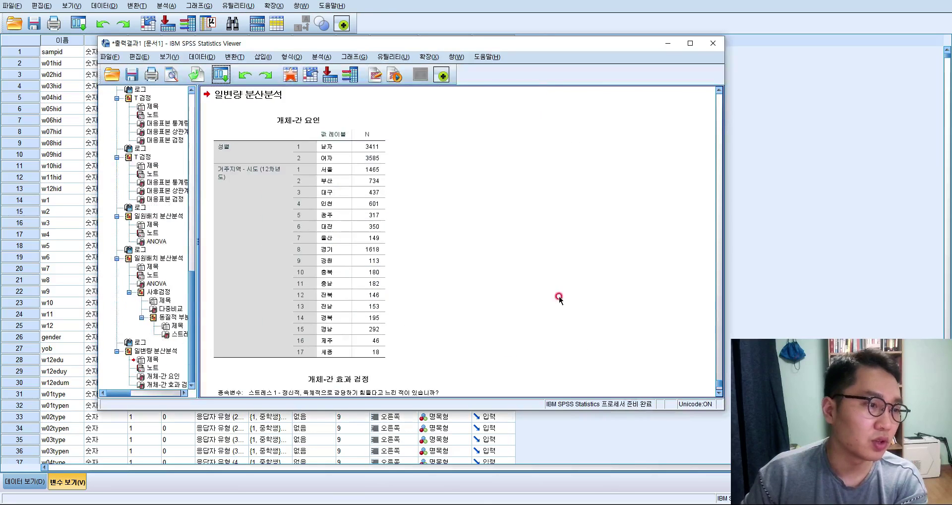
pyautogui.scroll(-4, 614, 269)
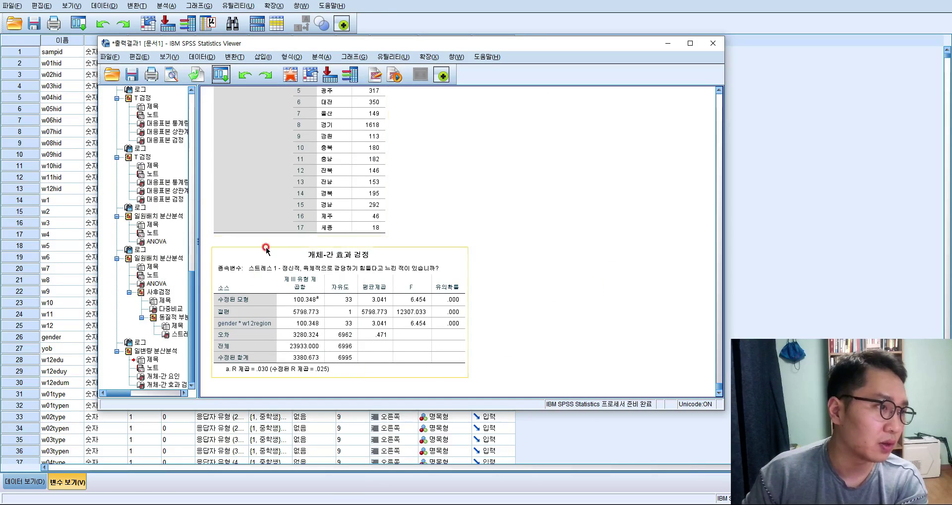
pyautogui.click(494, 358)
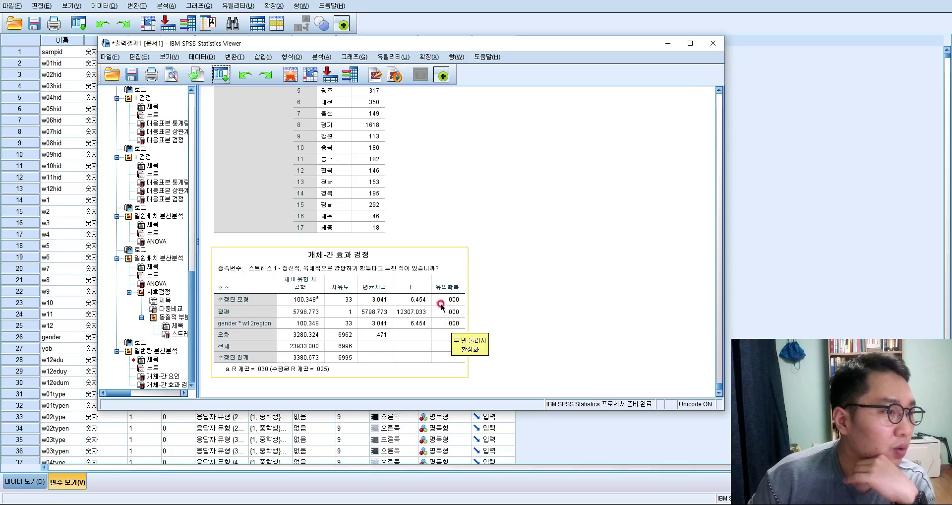
pyautogui.click(478, 388)
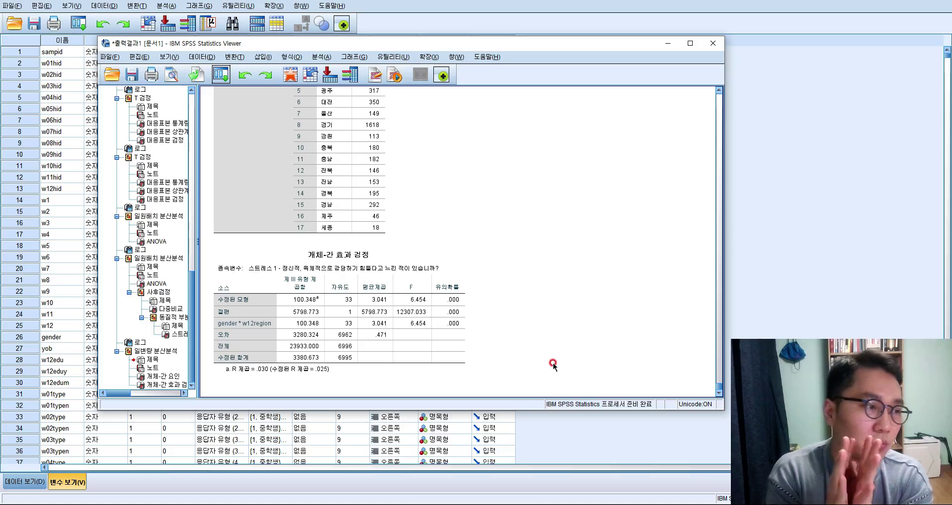
# Step: Recall the recently used univariate analysis (일변량 분석) to check its variable assignments and leave it without running
pyautogui.click(221, 74)
pyautogui.click(227, 89)
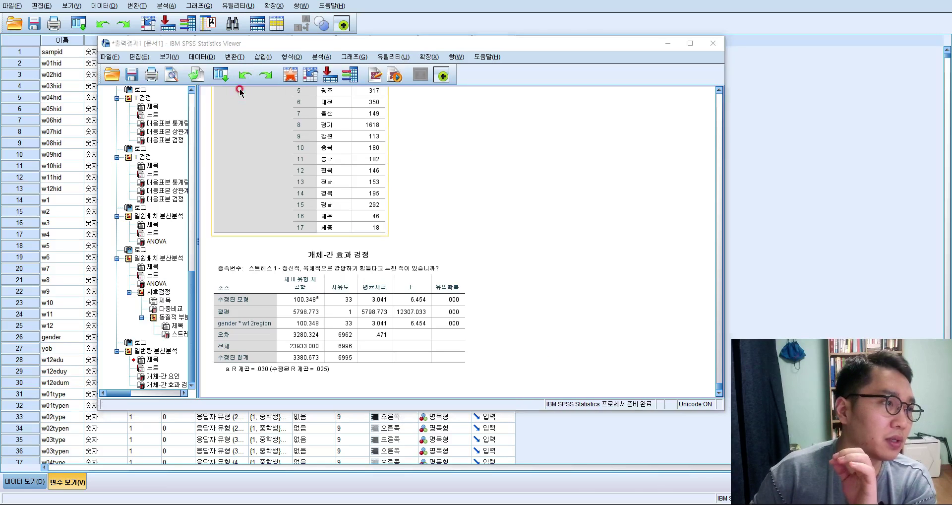
pyautogui.press('Escape')
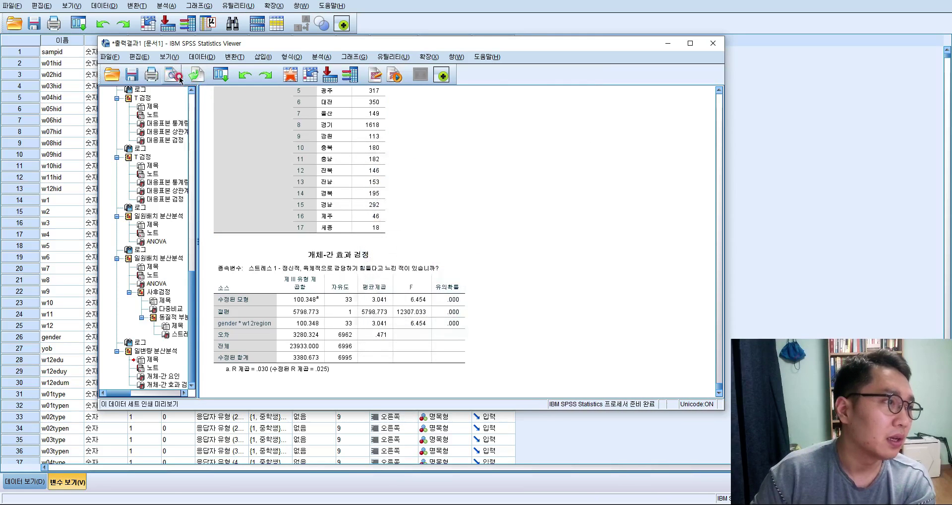
pyautogui.click(195, 75)
pyautogui.press('Escape')
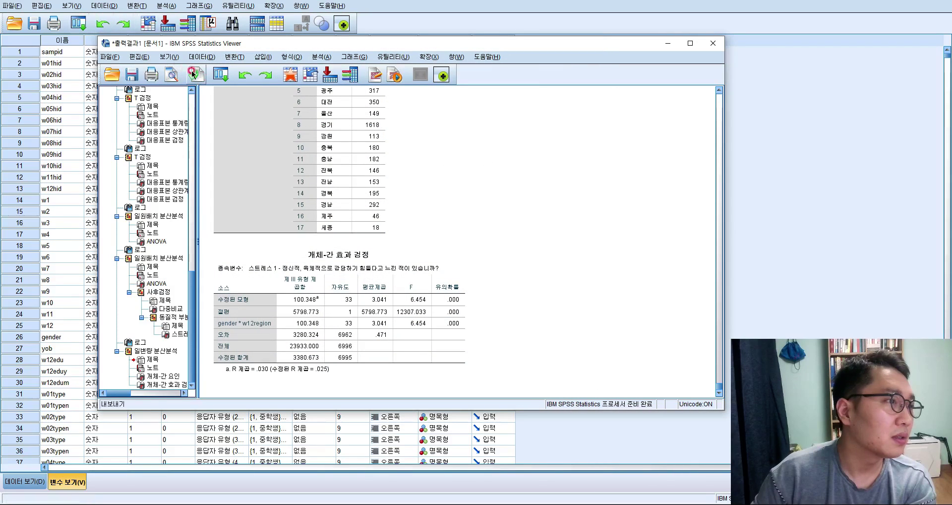
pyautogui.click(218, 78)
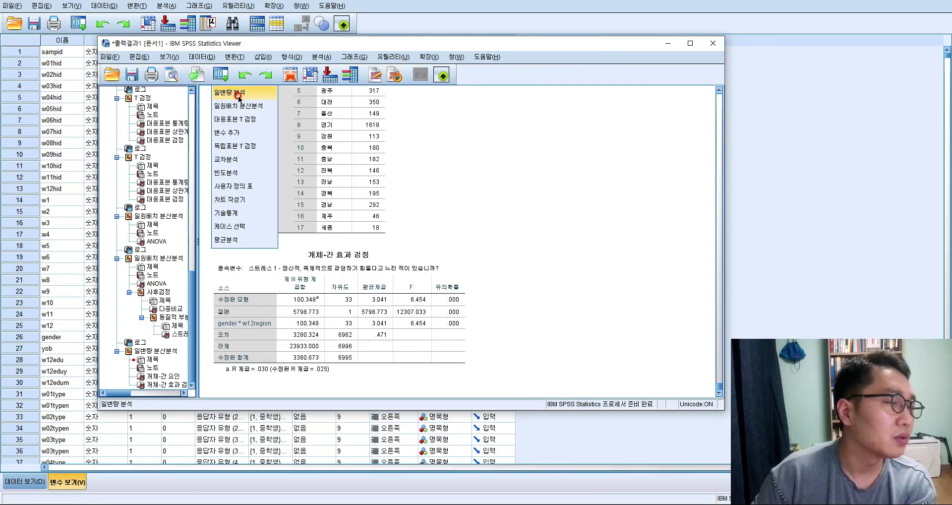
pyautogui.click(238, 94)
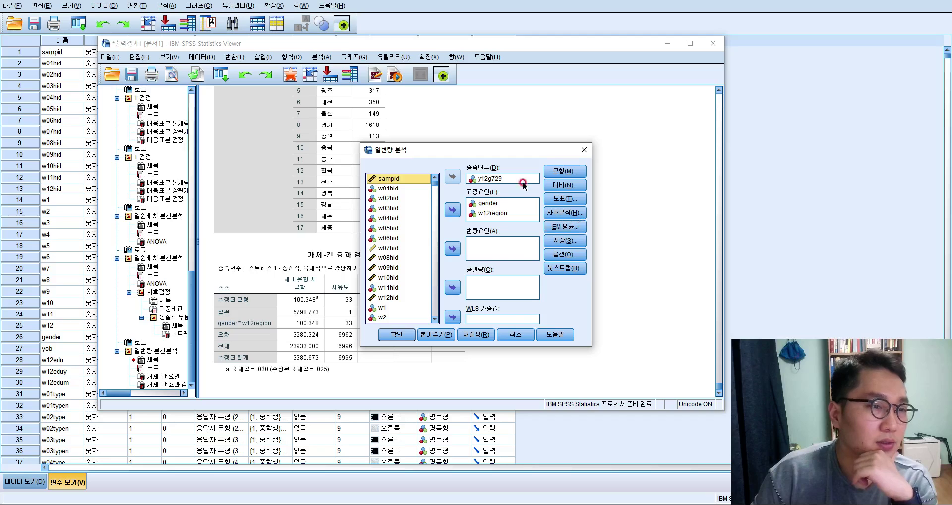
pyautogui.click(515, 334)
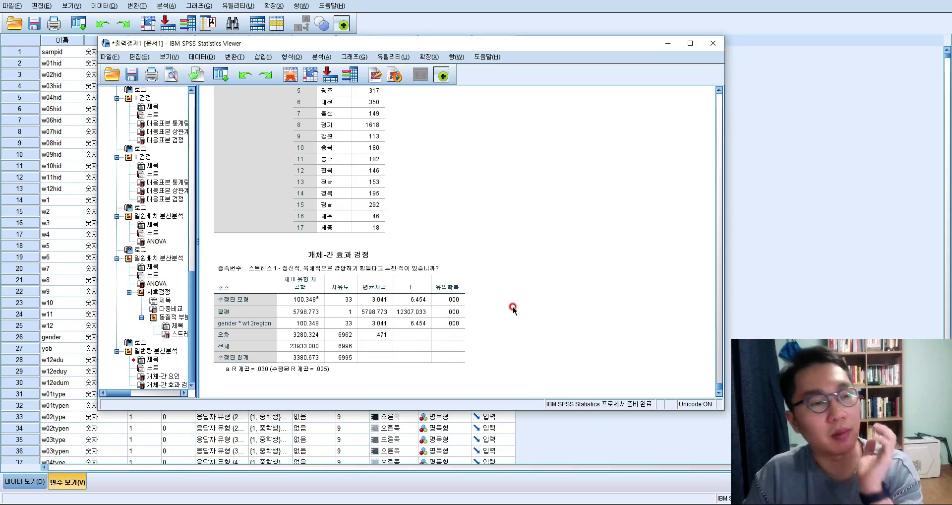
# Step: Look over the between-subjects factor and effects tables once more, and close the output document without saving it
pyautogui.scroll(3, 511, 277)
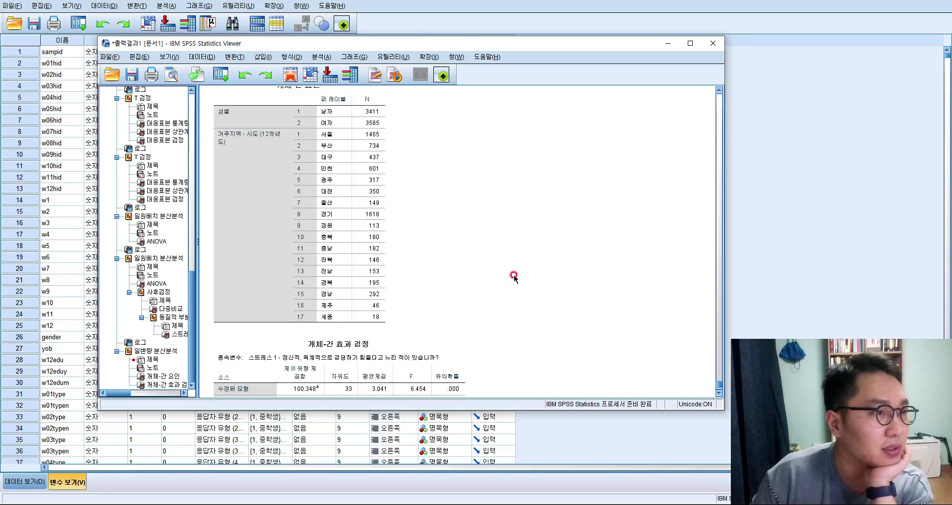
pyautogui.scroll(-3, 512, 275)
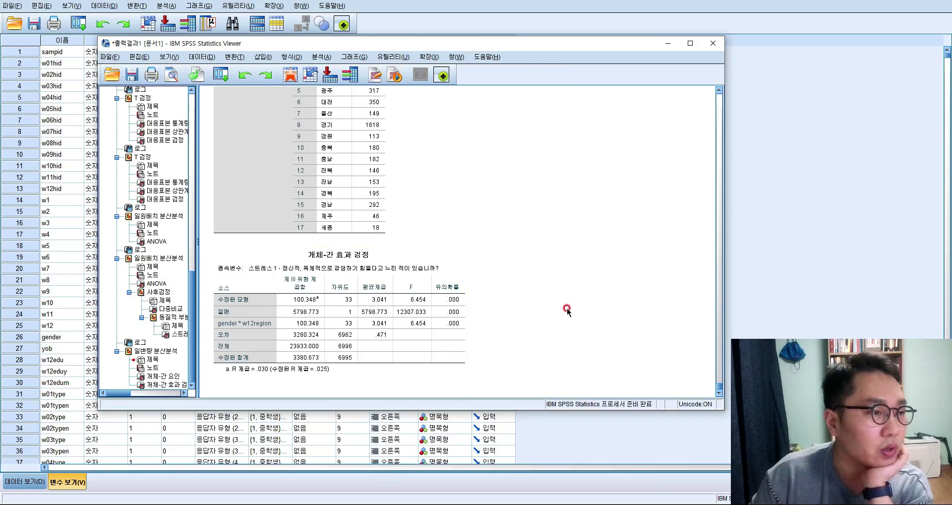
pyautogui.scroll(5, 618, 322)
pyautogui.scroll(-5, 618, 322)
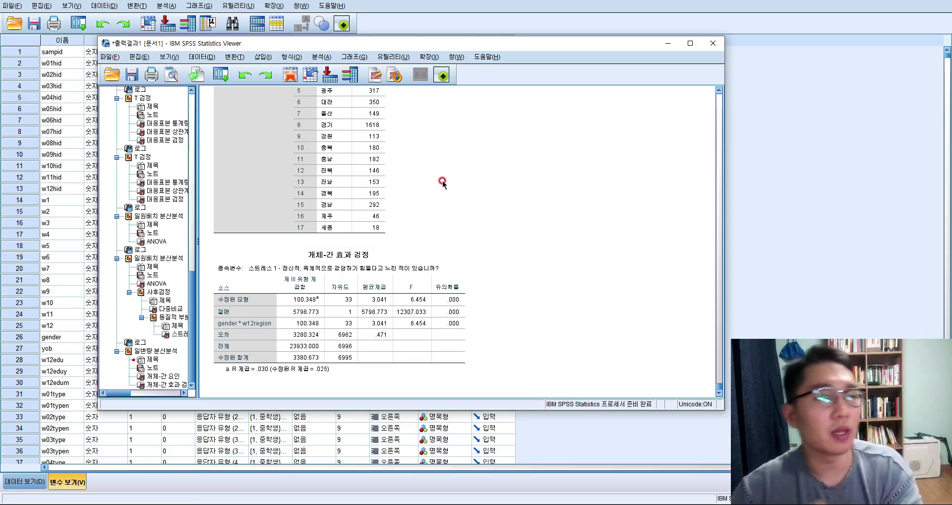
pyautogui.click(864, 117)
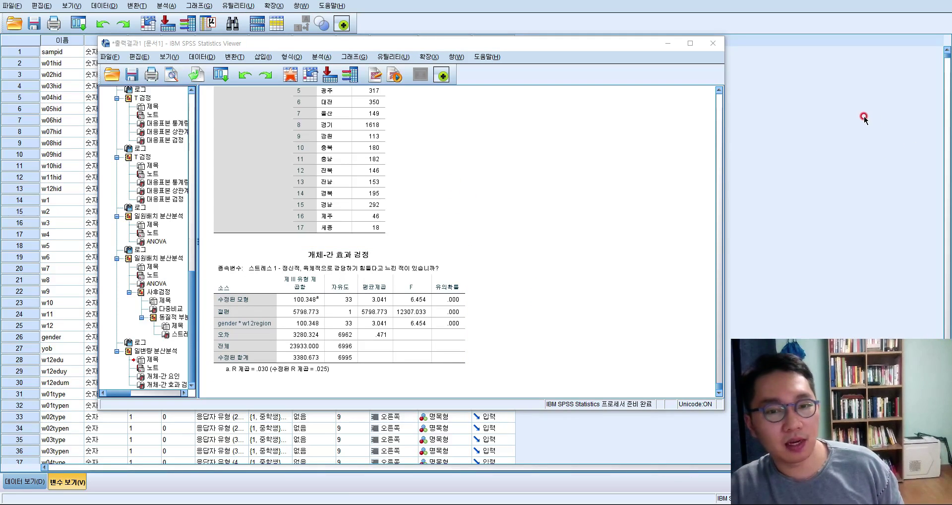
pyautogui.click(713, 43)
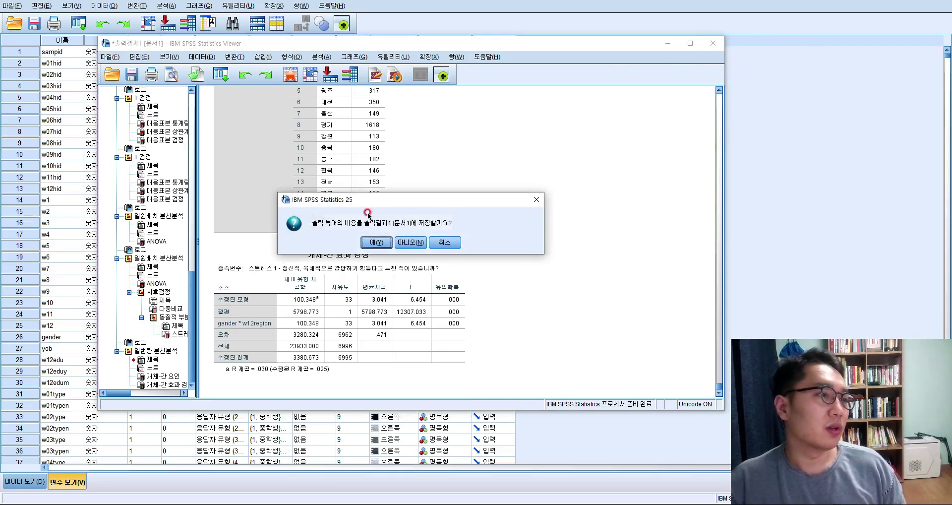
pyautogui.click(410, 242)
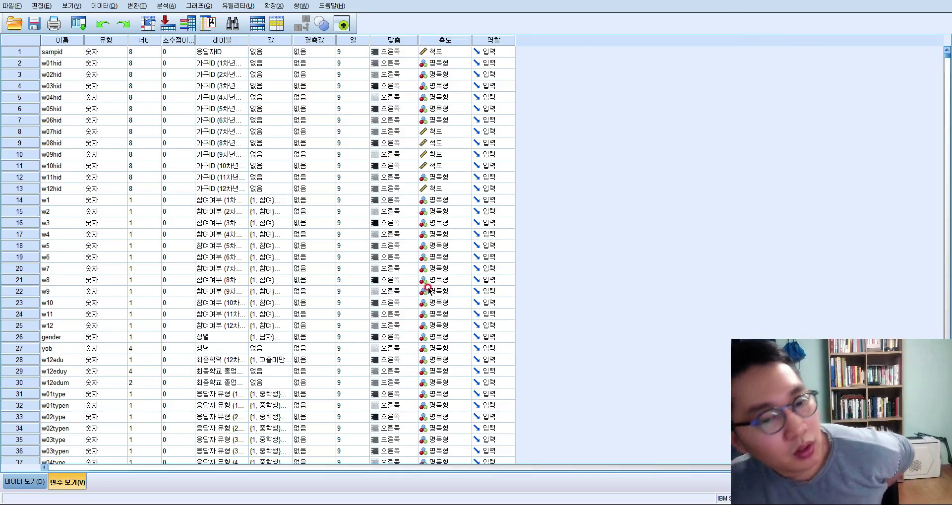
# Step: Start a means analysis (평균분석) and list the source variables by name instead of label
pyautogui.click(159, 8)
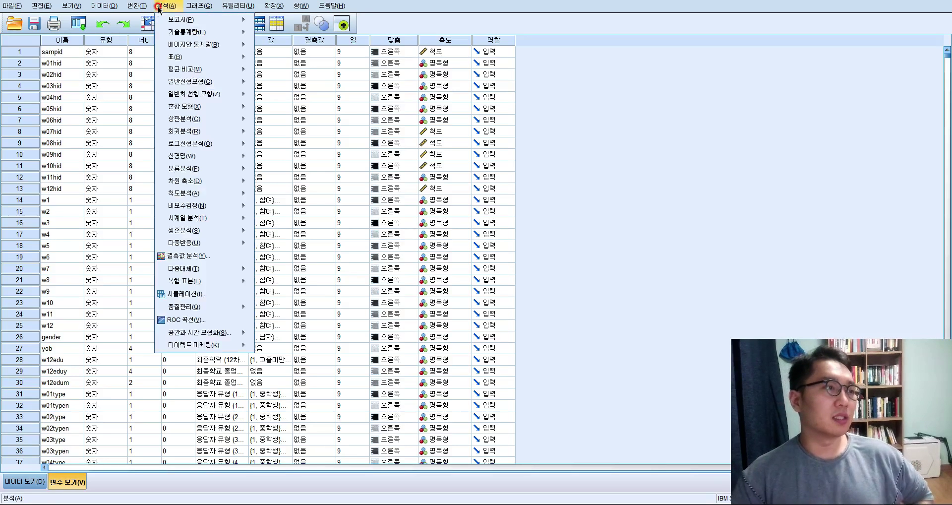
pyautogui.moveTo(221, 72)
pyautogui.click(279, 75)
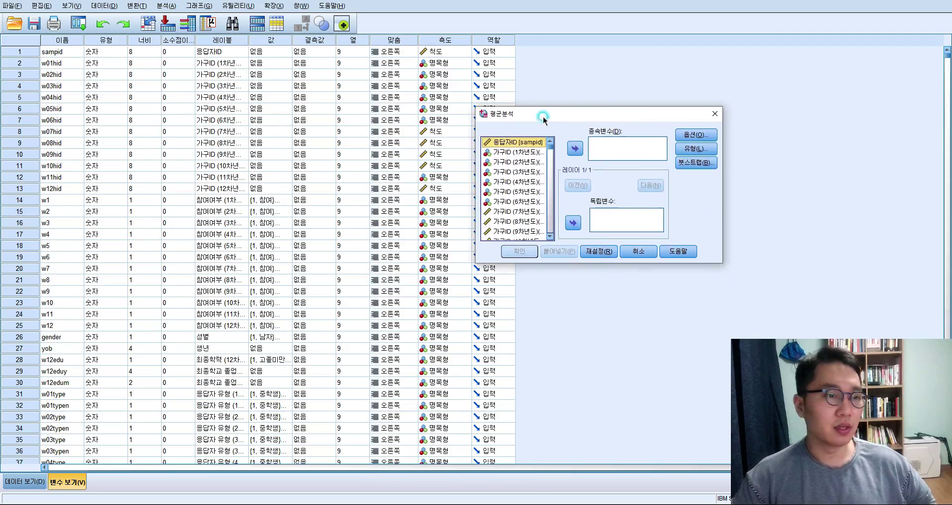
pyautogui.click(575, 204)
pyautogui.scroll(-10, 527, 188)
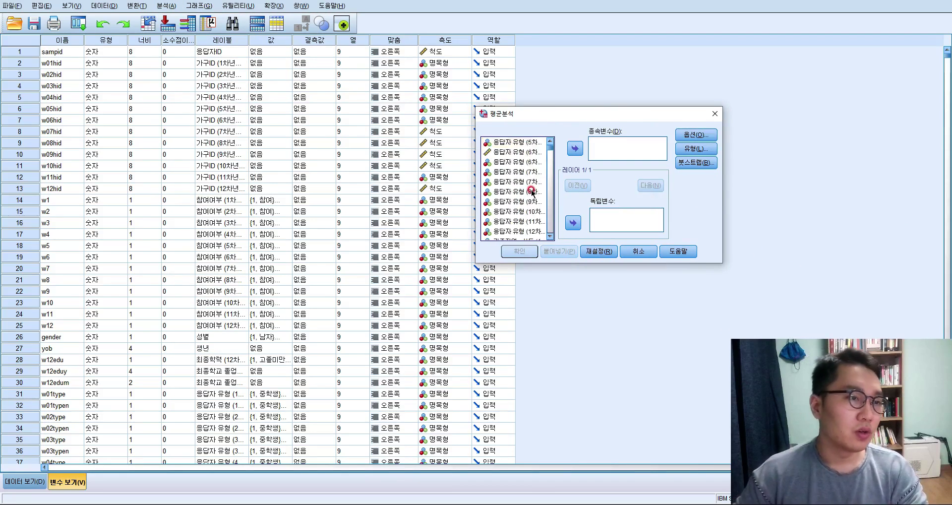
pyautogui.moveTo(551, 175)
pyautogui.mouseDown()
pyautogui.moveTo(550, 210)
pyautogui.moveTo(551, 191)
pyautogui.moveTo(535, 212)
pyautogui.mouseUp()
pyautogui.rightClick(535, 188)
pyautogui.click(543, 200)
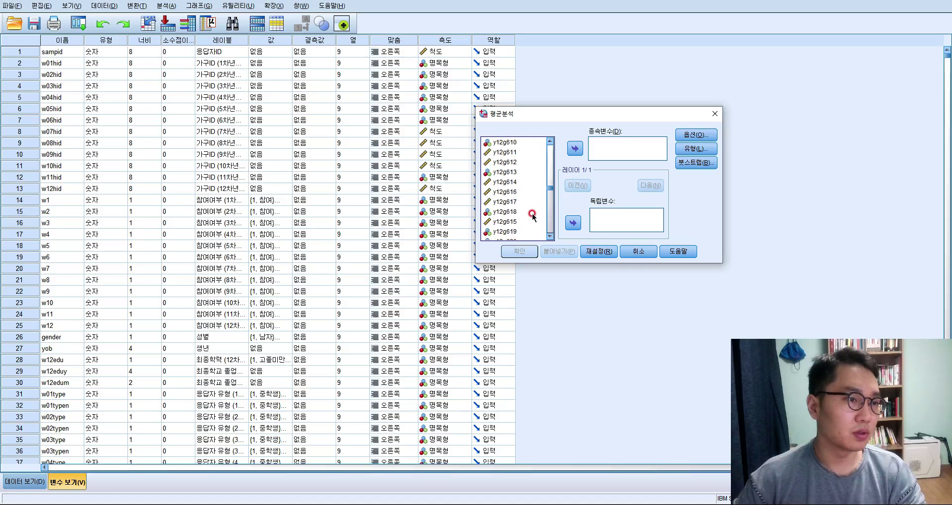
# Step: Set y12g729 as the dependent variable of the means analysis
pyautogui.click(528, 221)
pyautogui.click(528, 231)
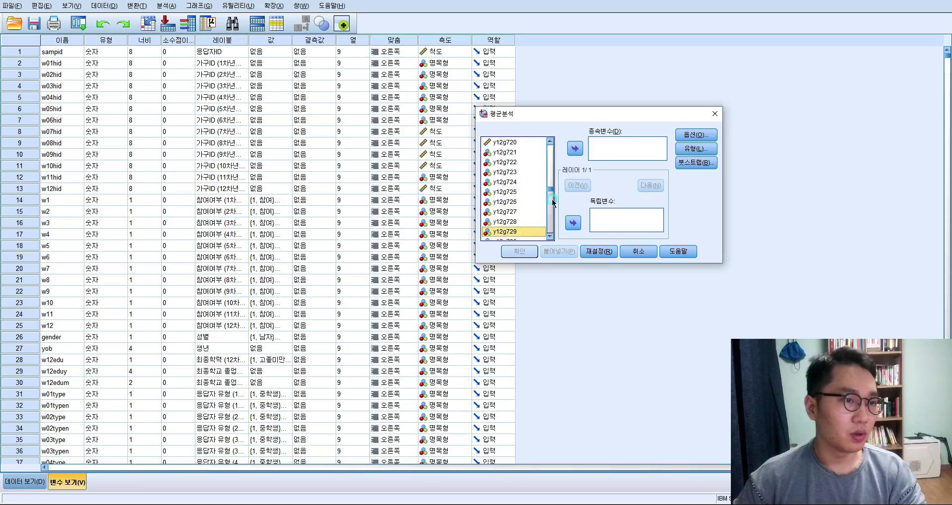
pyautogui.click(575, 148)
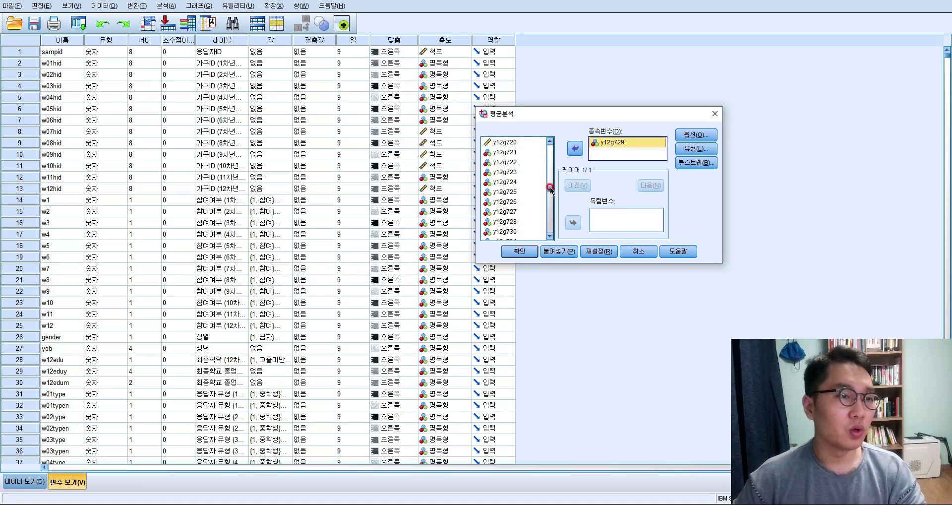
# Step: Add gender as an independent variable in layer 1 of the means analysis
pyautogui.moveTo(550, 189); pyautogui.dragTo(551, 143)
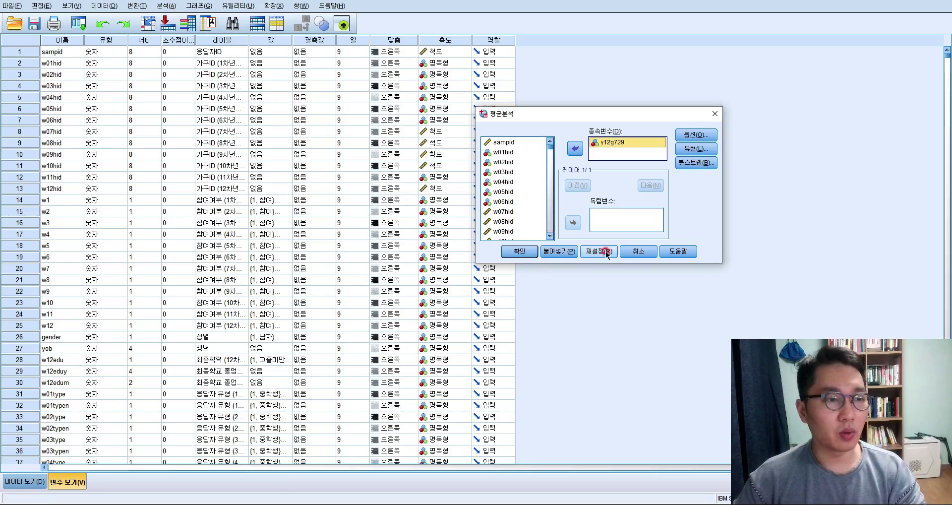
pyautogui.scroll(-8, 516, 179)
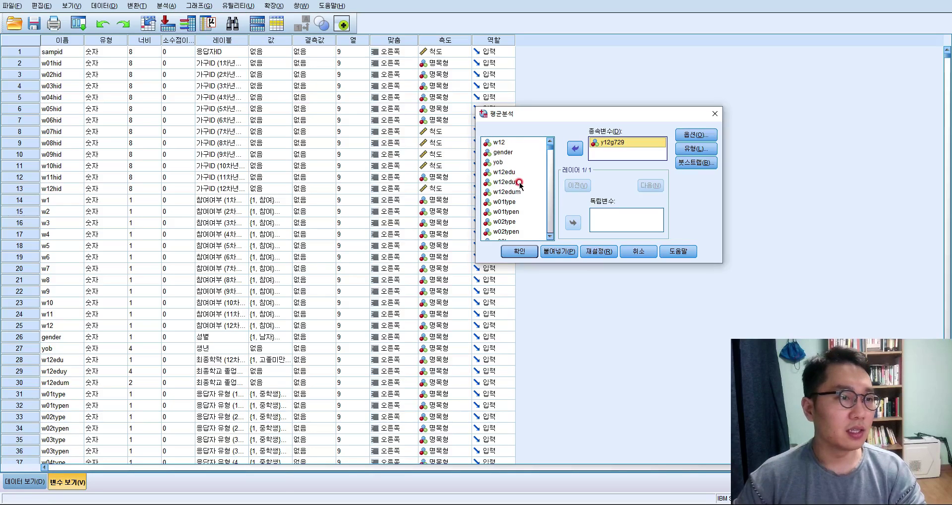
pyautogui.scroll(1, 523, 180)
pyautogui.click(502, 182)
pyautogui.click(572, 222)
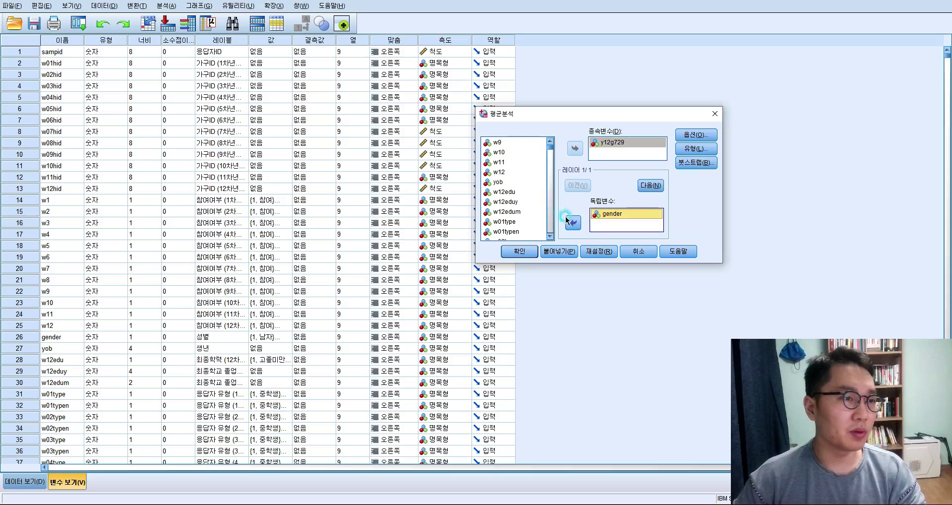
# Step: Find w12region in the variable list and add it as a second independent variable in layer 1
pyautogui.scroll(-4, 530, 214)
pyautogui.scroll(-3, 529, 214)
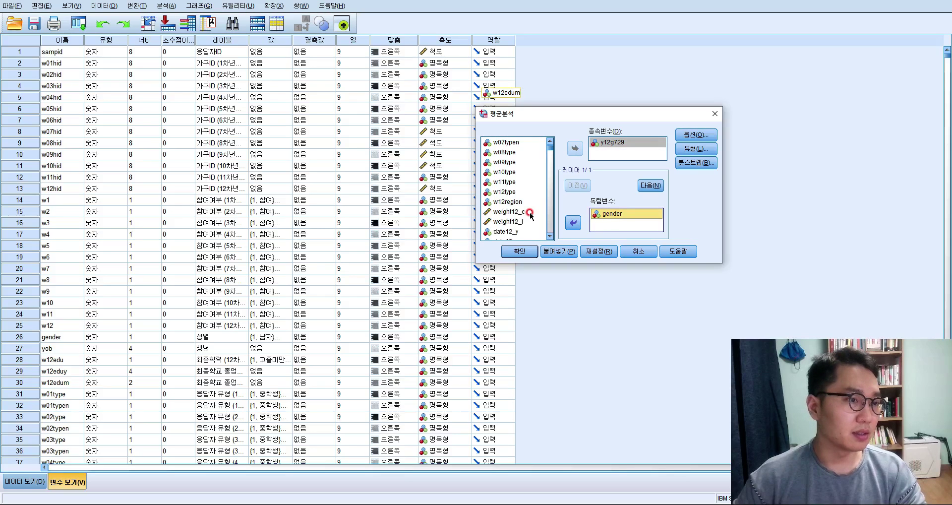
pyautogui.scroll(-5, 529, 214)
pyautogui.scroll(10, 529, 214)
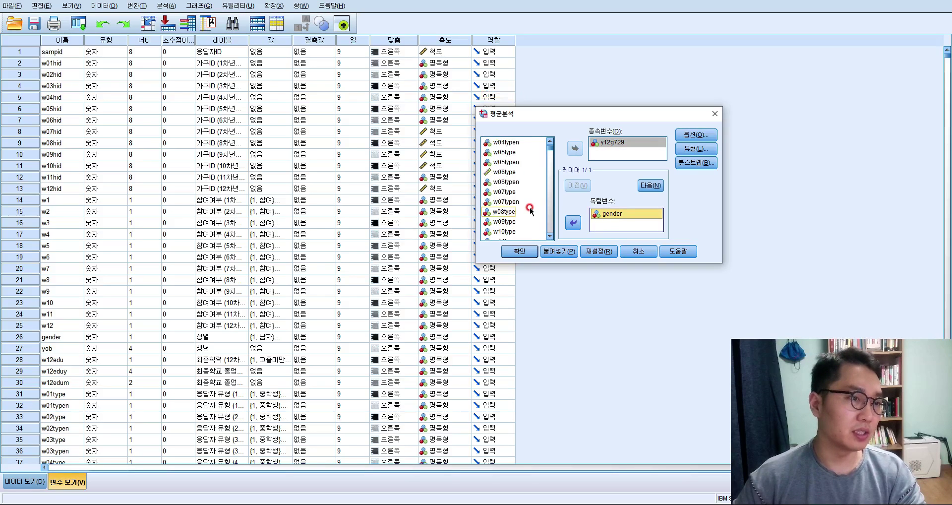
pyautogui.scroll(8, 537, 214)
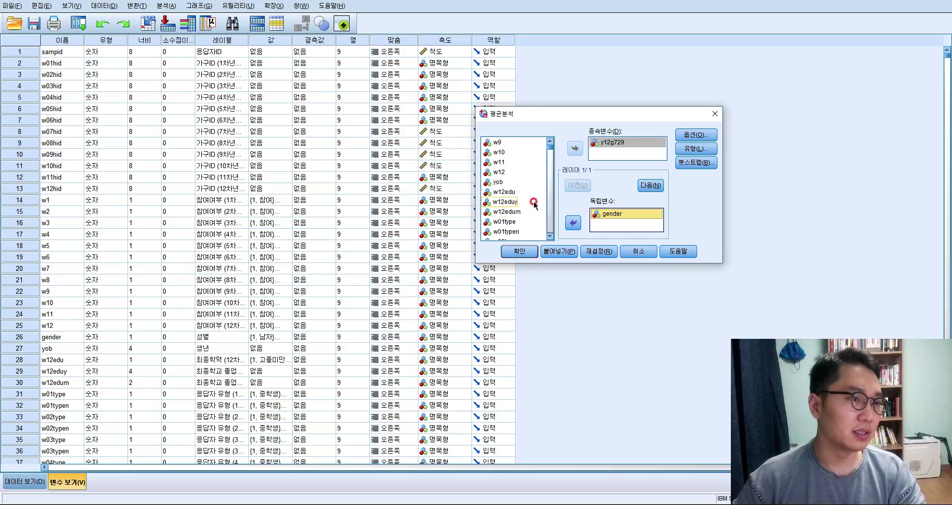
pyautogui.scroll(-6, 537, 200)
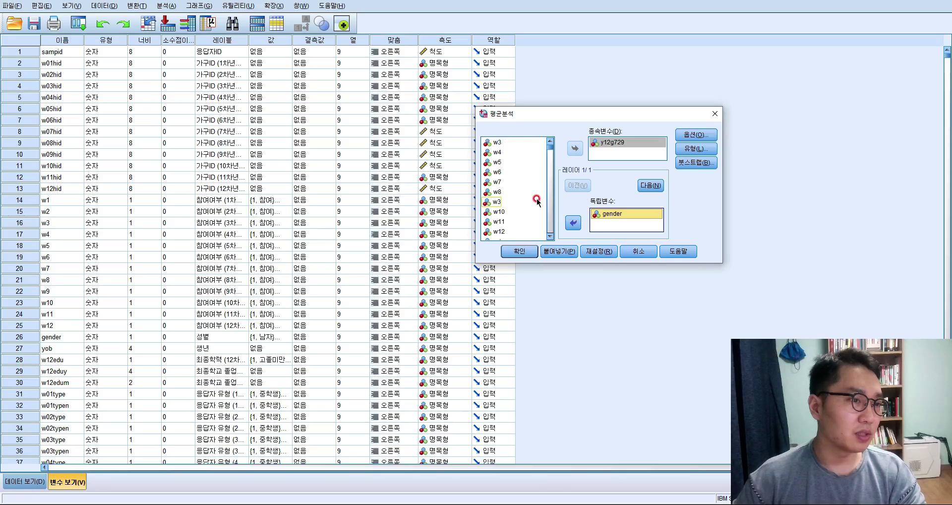
pyautogui.scroll(-3, 536, 204)
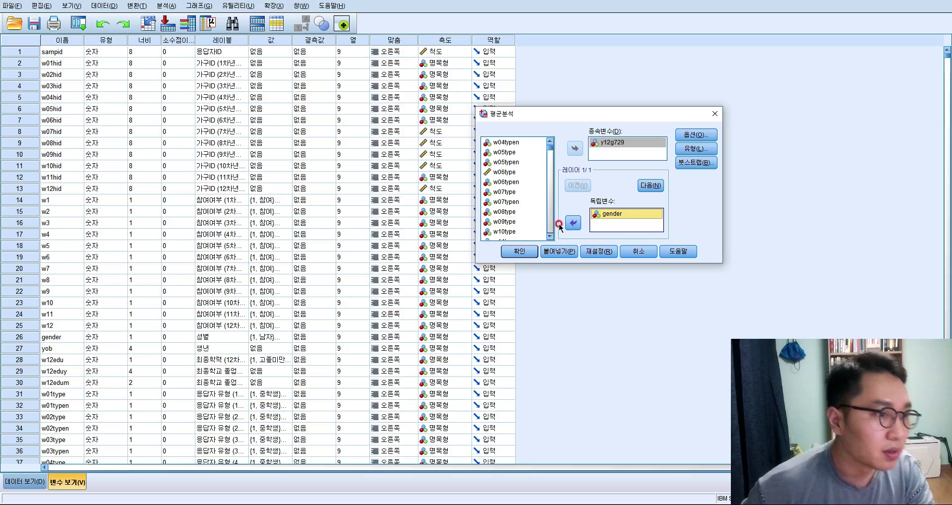
pyautogui.scroll(-2, 518, 207)
pyautogui.click(518, 203)
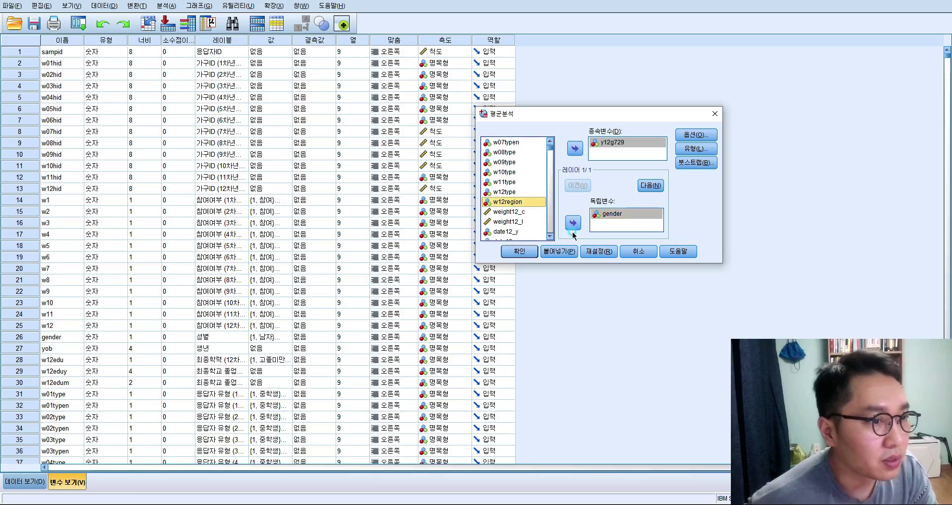
pyautogui.click(573, 223)
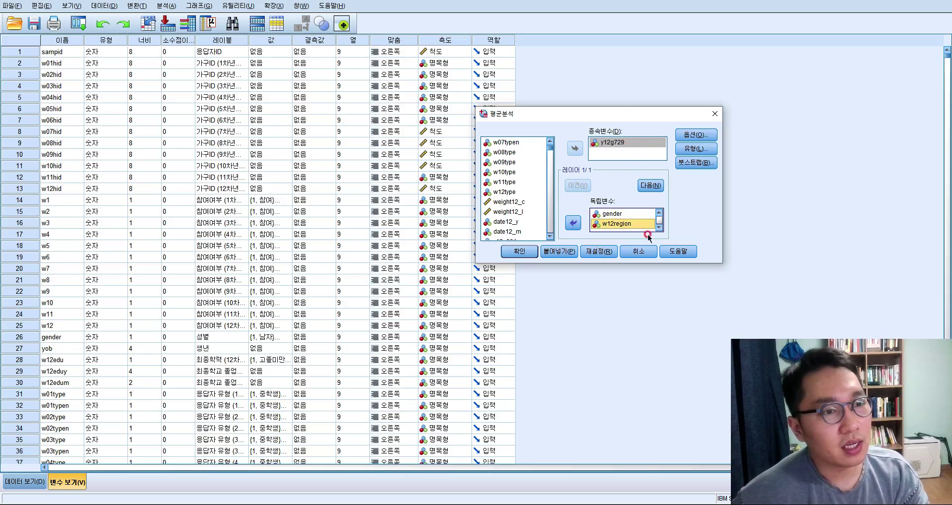
# Step: Add the median (중위수) and variance (분산) to the cell statistics of the means analysis
pyautogui.click(685, 135)
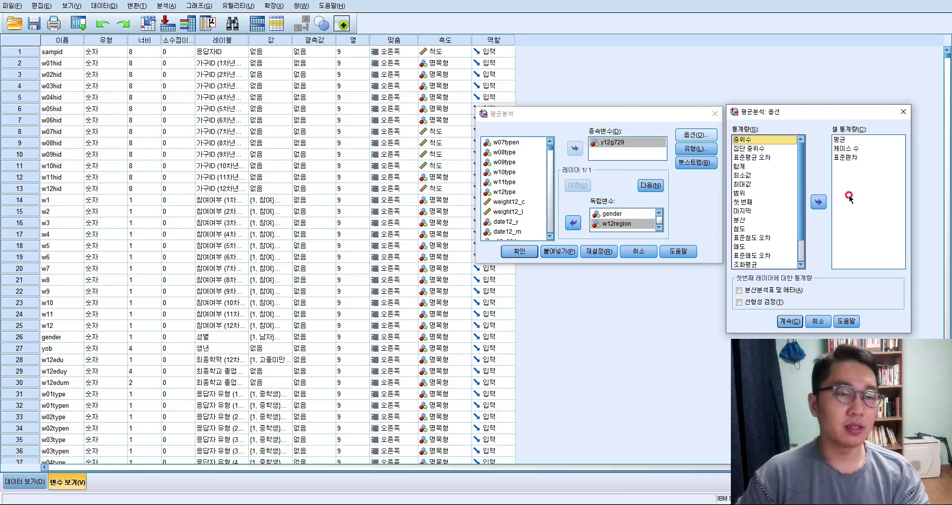
pyautogui.click(857, 160)
pyautogui.click(818, 201)
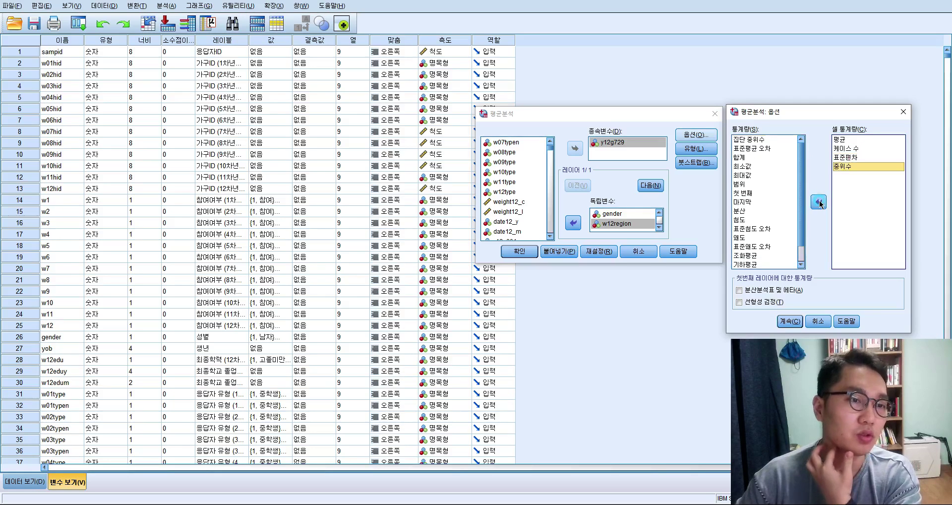
pyautogui.click(763, 211)
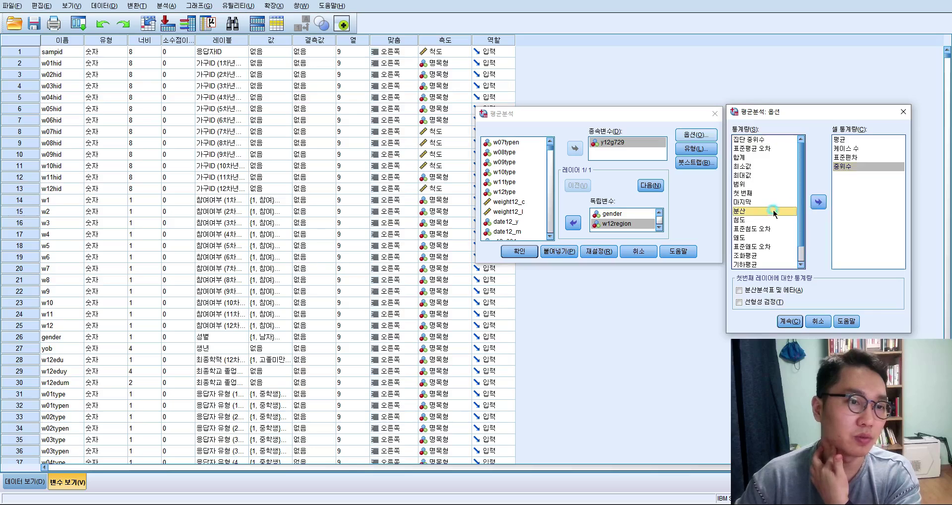
pyautogui.click(817, 201)
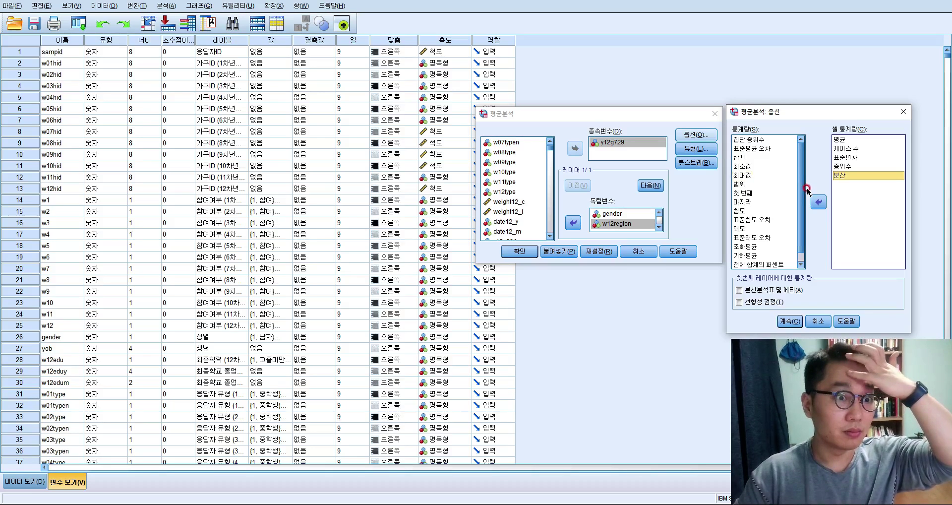
pyautogui.scroll(2, 799, 211)
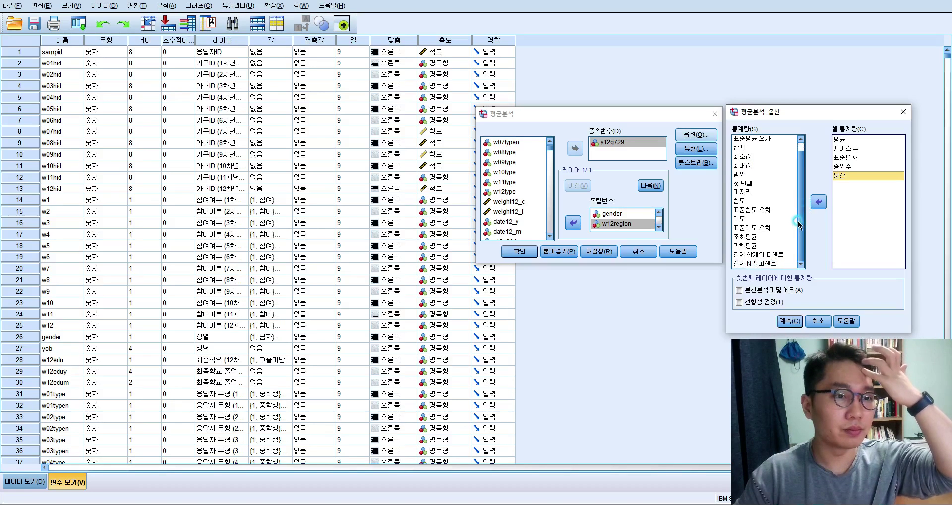
pyautogui.scroll(-2, 797, 199)
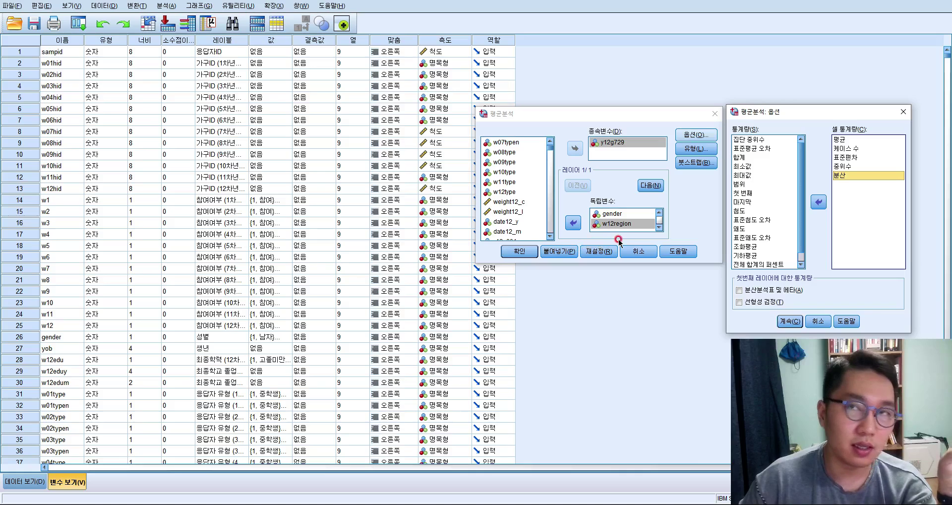
# Step: Include the ANOVA table and eta (분산분석표 및 에타) for the first layer and run the means analysis
pyautogui.click(761, 293)
pyautogui.click(766, 294)
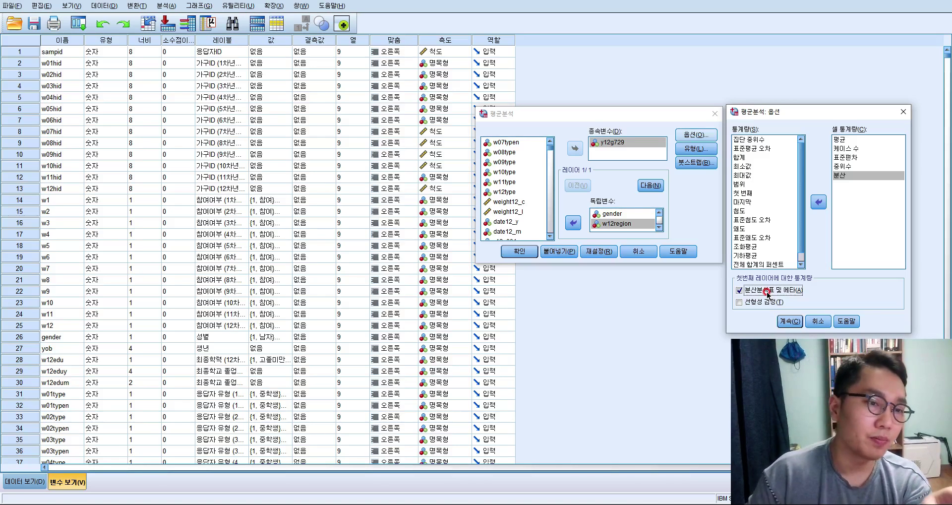
pyautogui.click(788, 319)
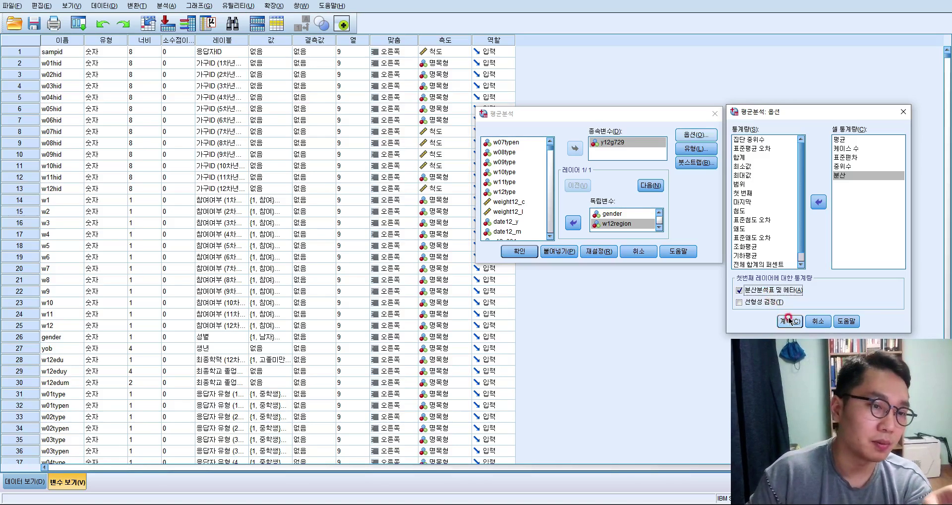
pyautogui.click(534, 250)
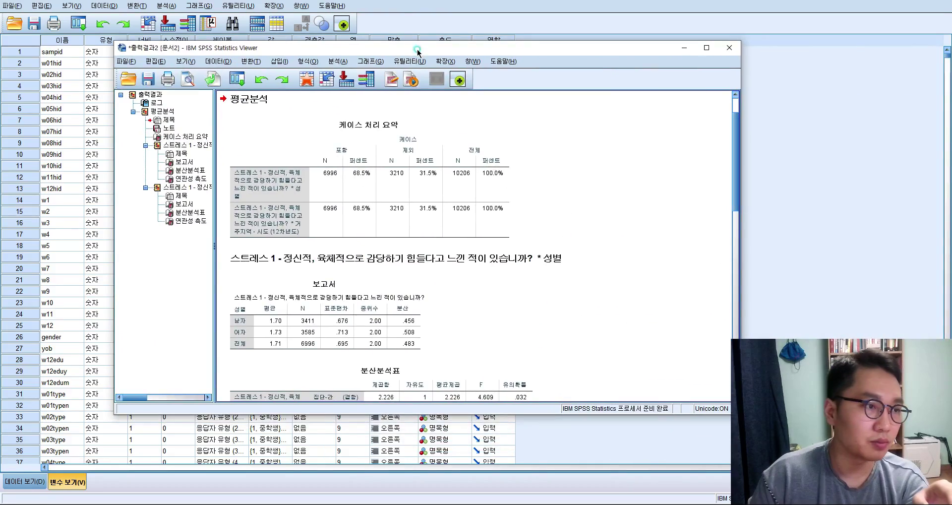
# Step: Enlarge the output viewer and examine the report, ANOVA and association tables for stress by gender and by region
pyautogui.doubleClick(417, 49)
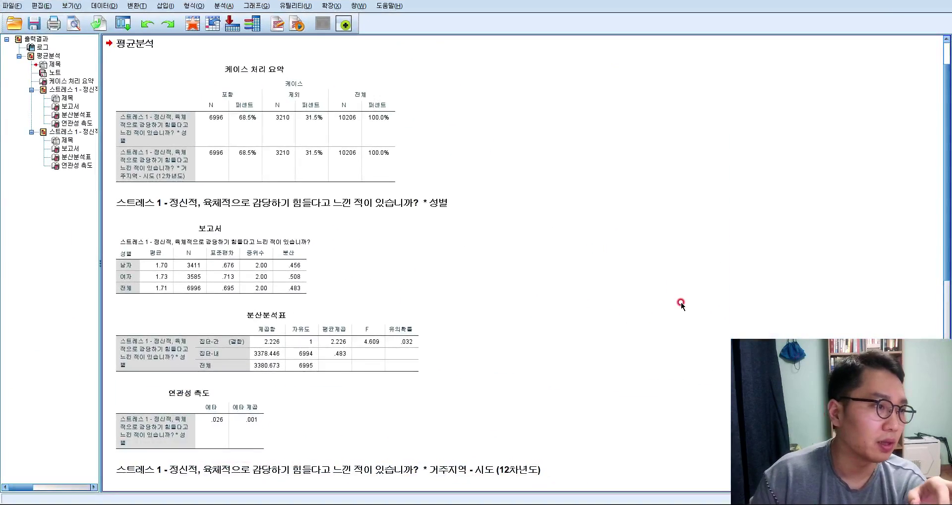
pyautogui.scroll(-5, 686, 296)
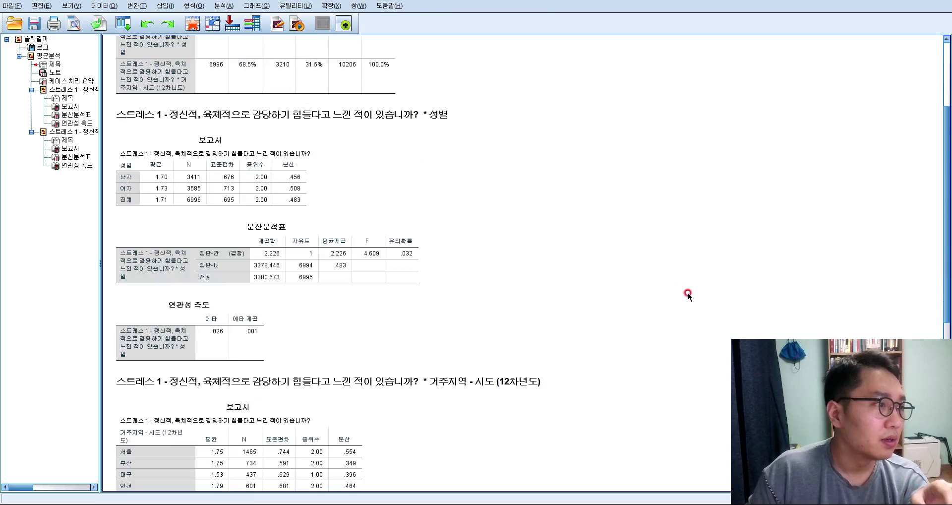
pyautogui.scroll(-3, 687, 294)
pyautogui.scroll(3, 686, 293)
pyautogui.click(128, 177)
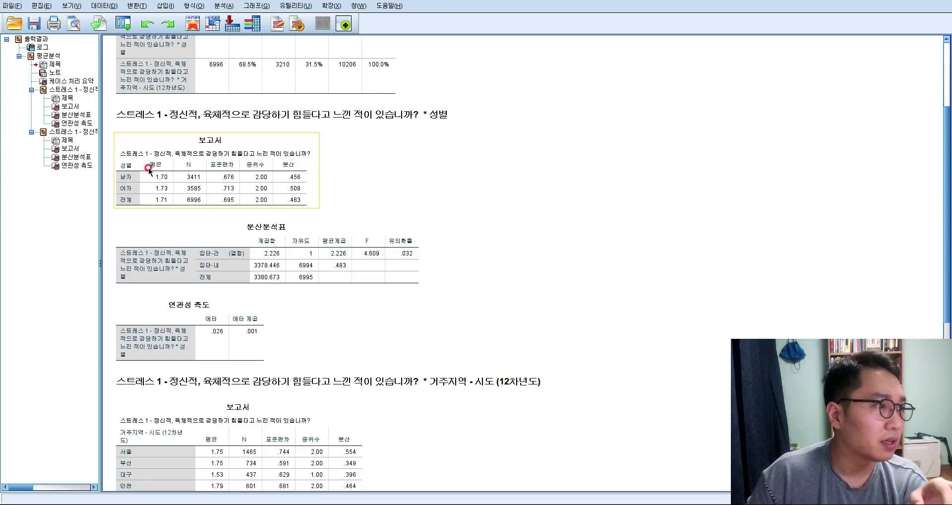
pyautogui.click(321, 271)
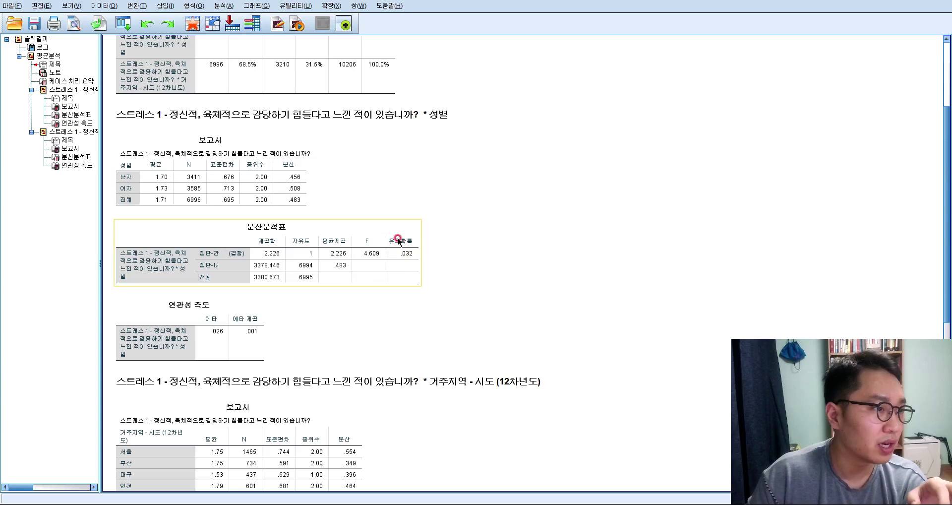
pyautogui.click(66, 193)
pyautogui.press('Up')
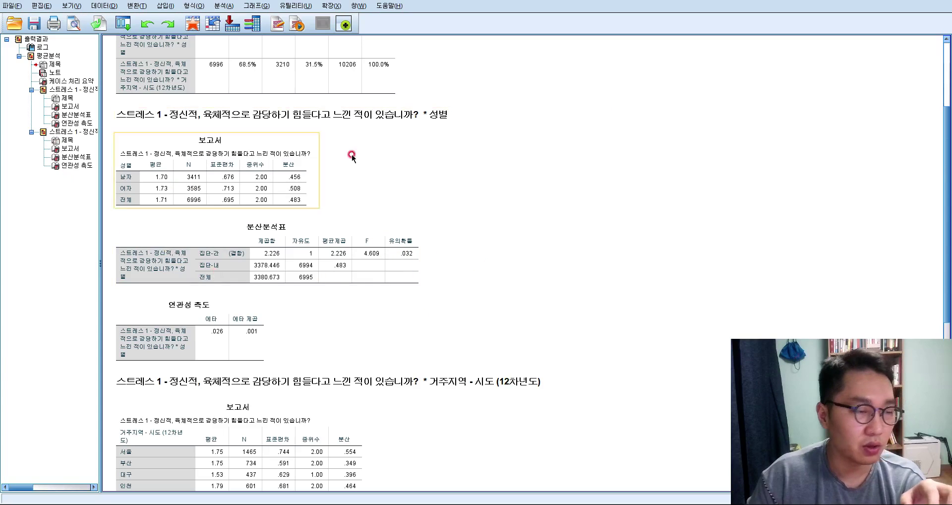
pyautogui.click(404, 301)
pyautogui.scroll(-5, 549, 295)
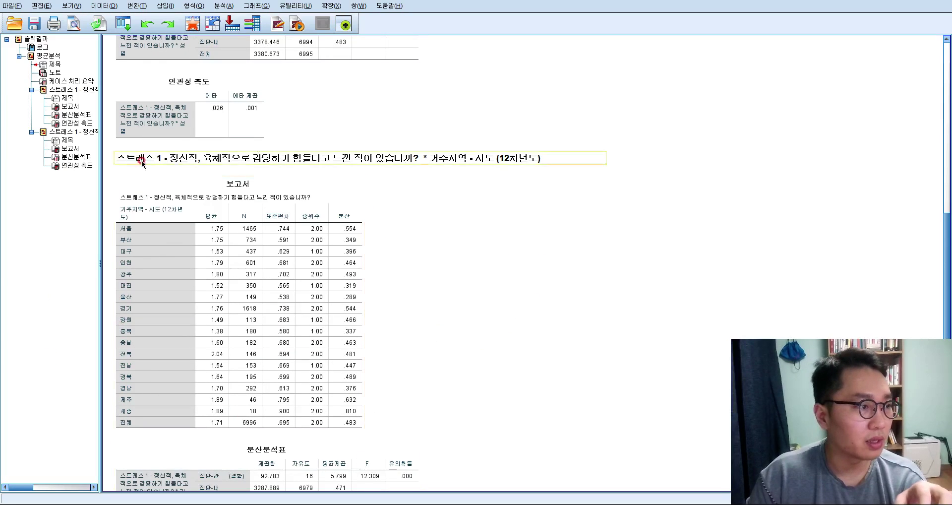
pyautogui.scroll(-3, 480, 297)
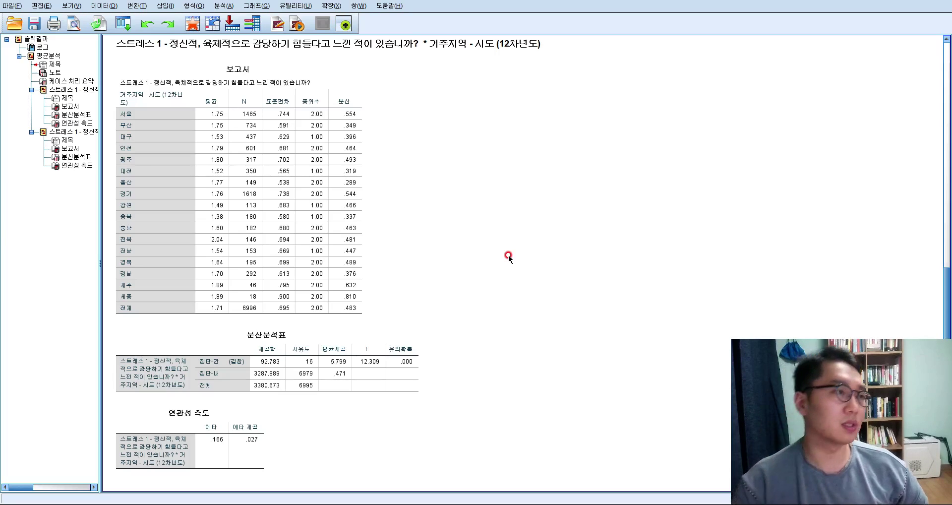
# Step: Review the dependent variable and fixed factors set in the general linear model's univariate analysis (일변량 분석), and close it without running
pyautogui.click(228, 6)
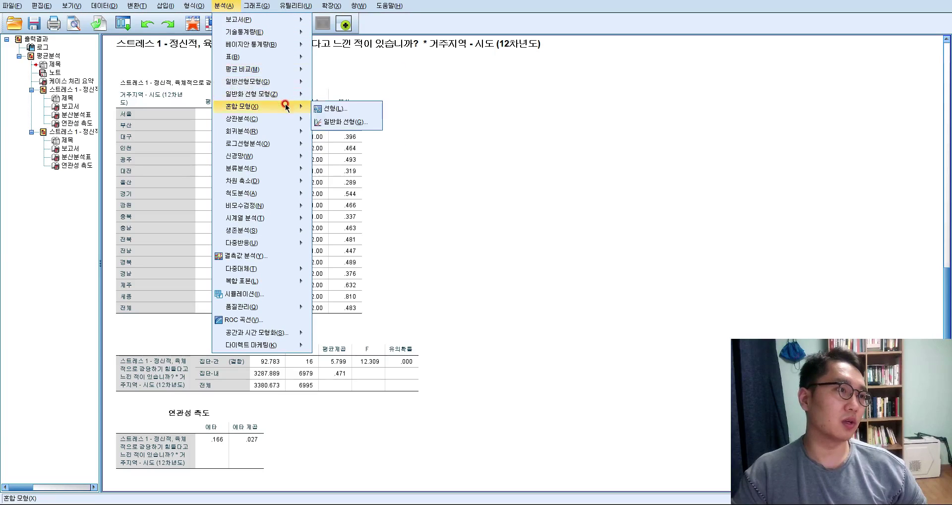
pyautogui.moveTo(287, 94)
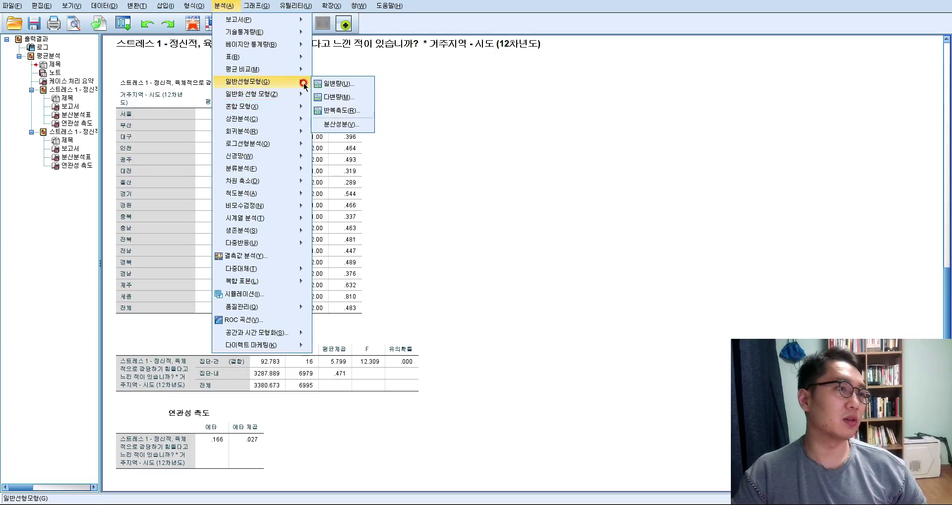
pyautogui.click(350, 85)
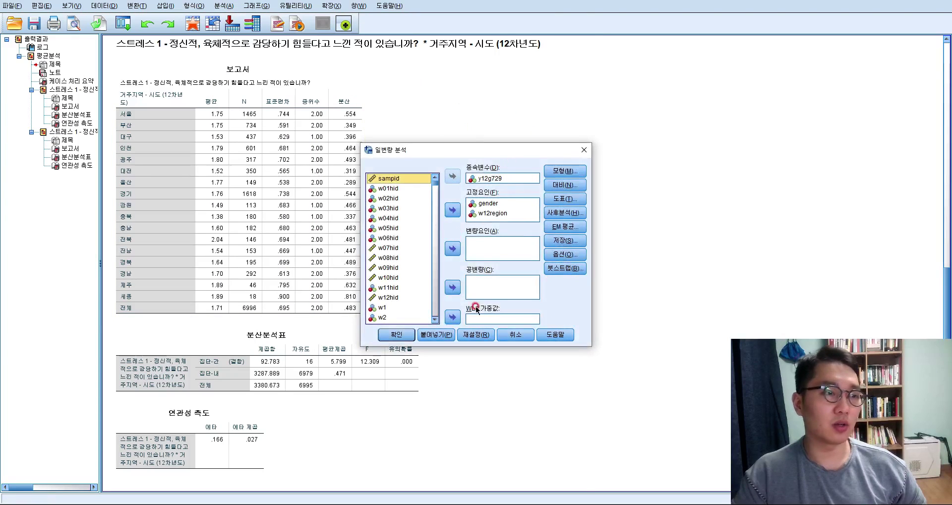
pyautogui.click(584, 149)
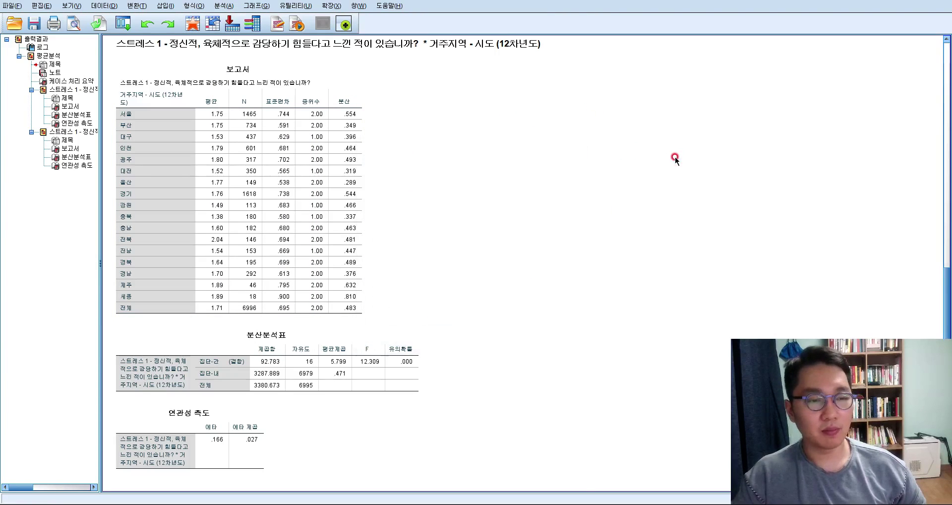